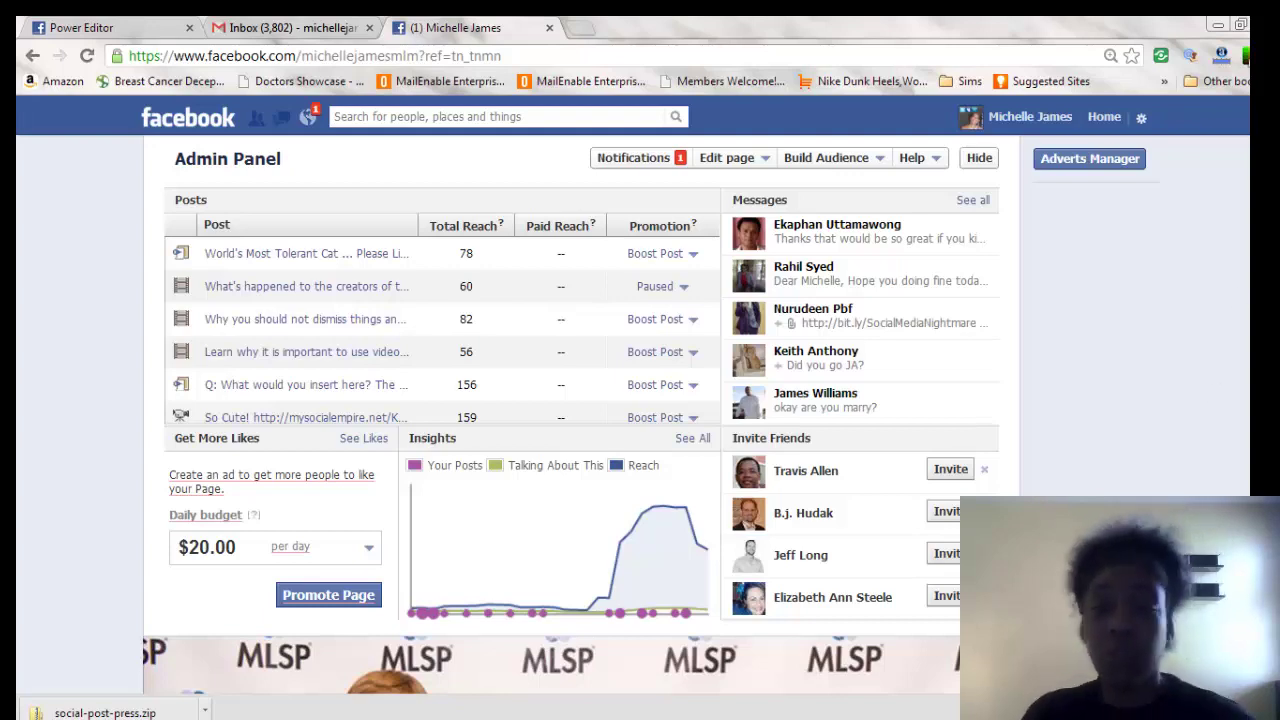
Scroll down the page timeline and open the VSN tab from its 'Got Leads?' thumbnail
scroll(580, 400, "down", 2)
scroll(580, 400, "down", 3)
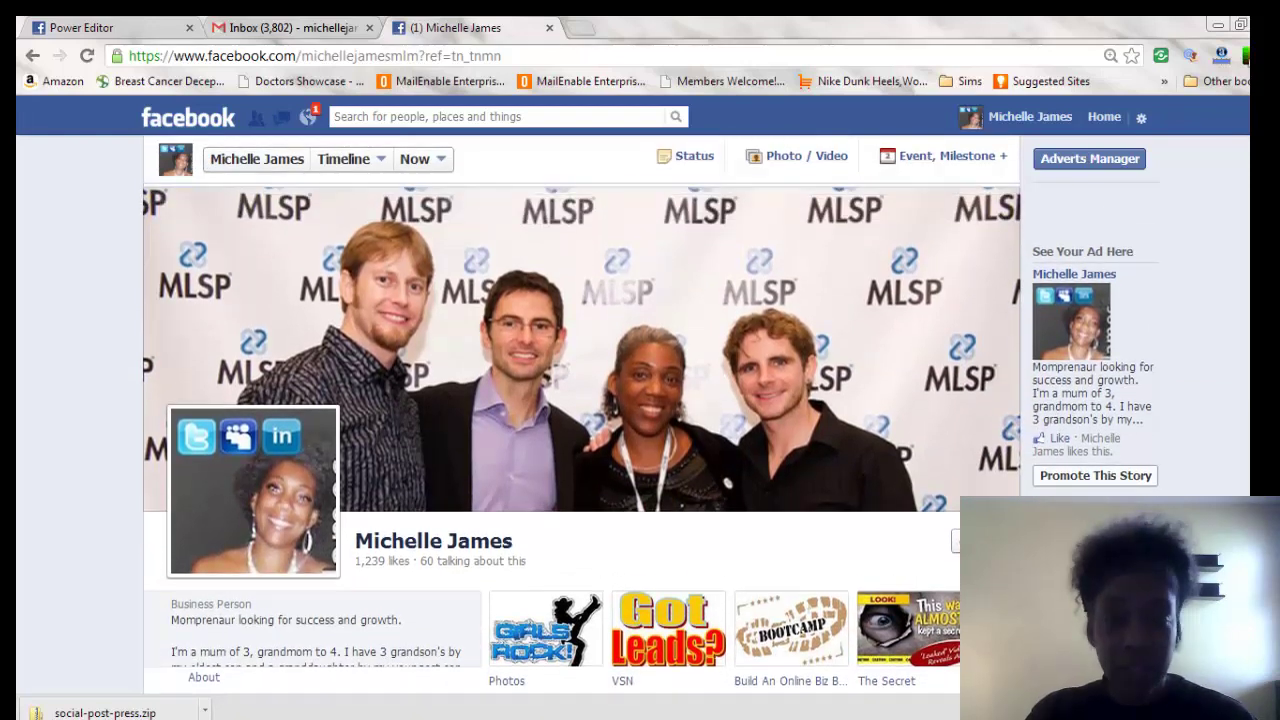
scroll(580, 400, "down", 4)
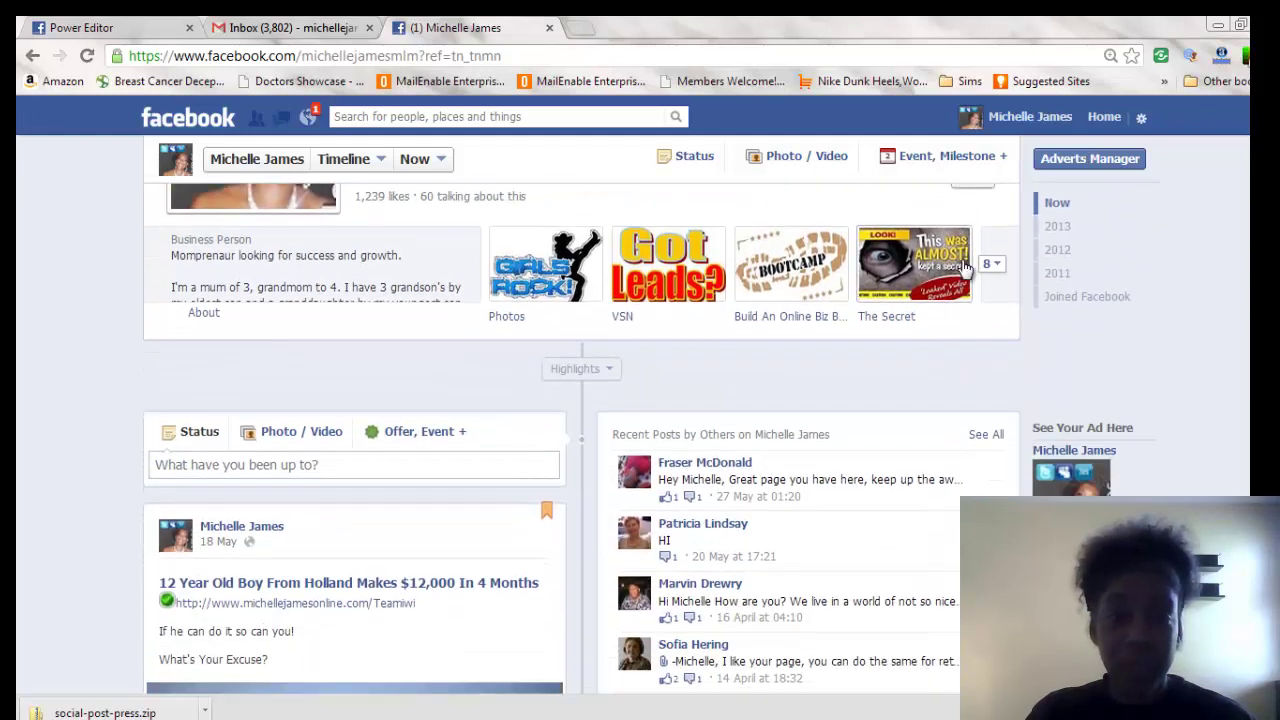
left_click(688, 258)
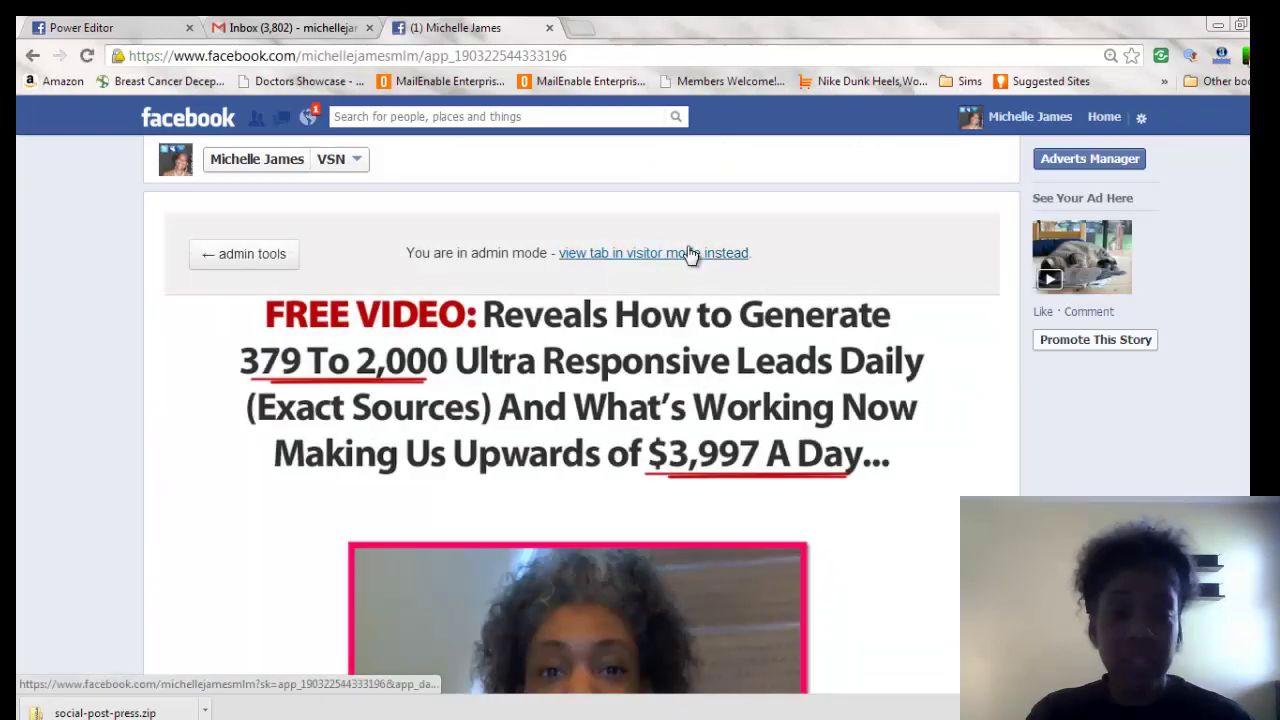
scroll(580, 440, "down", 3)
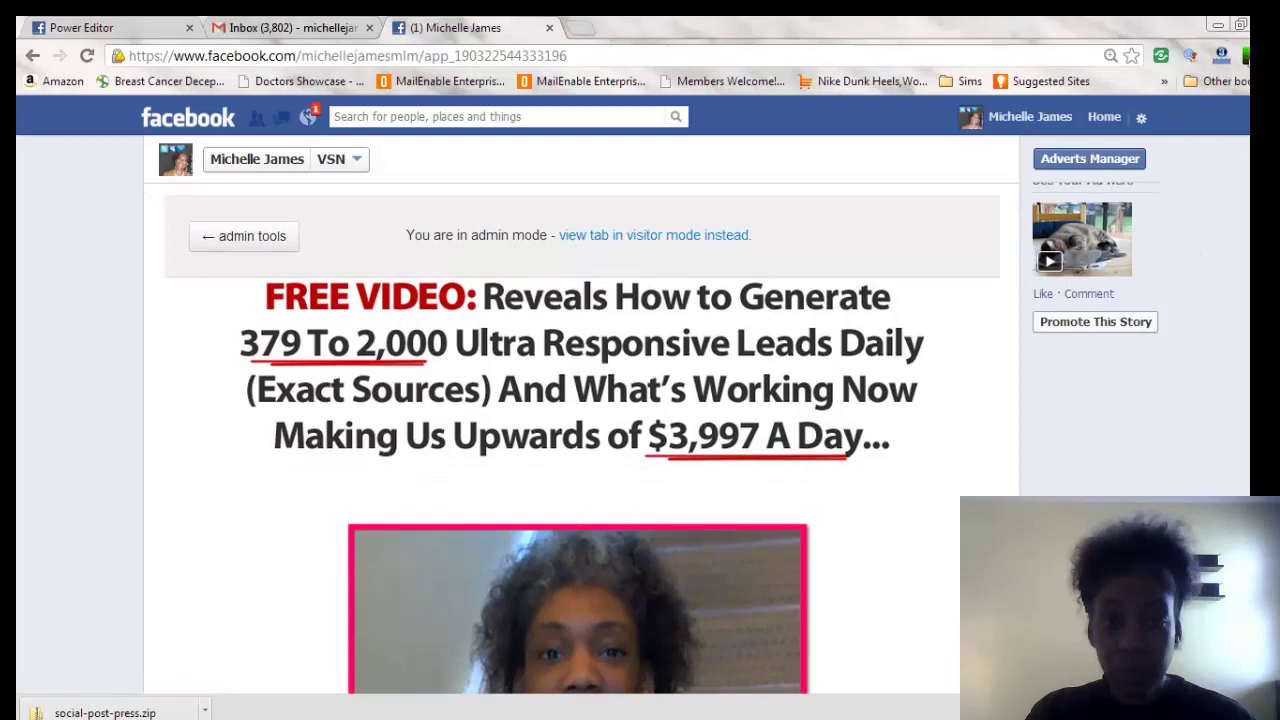
scroll(580, 440, "up", 1)
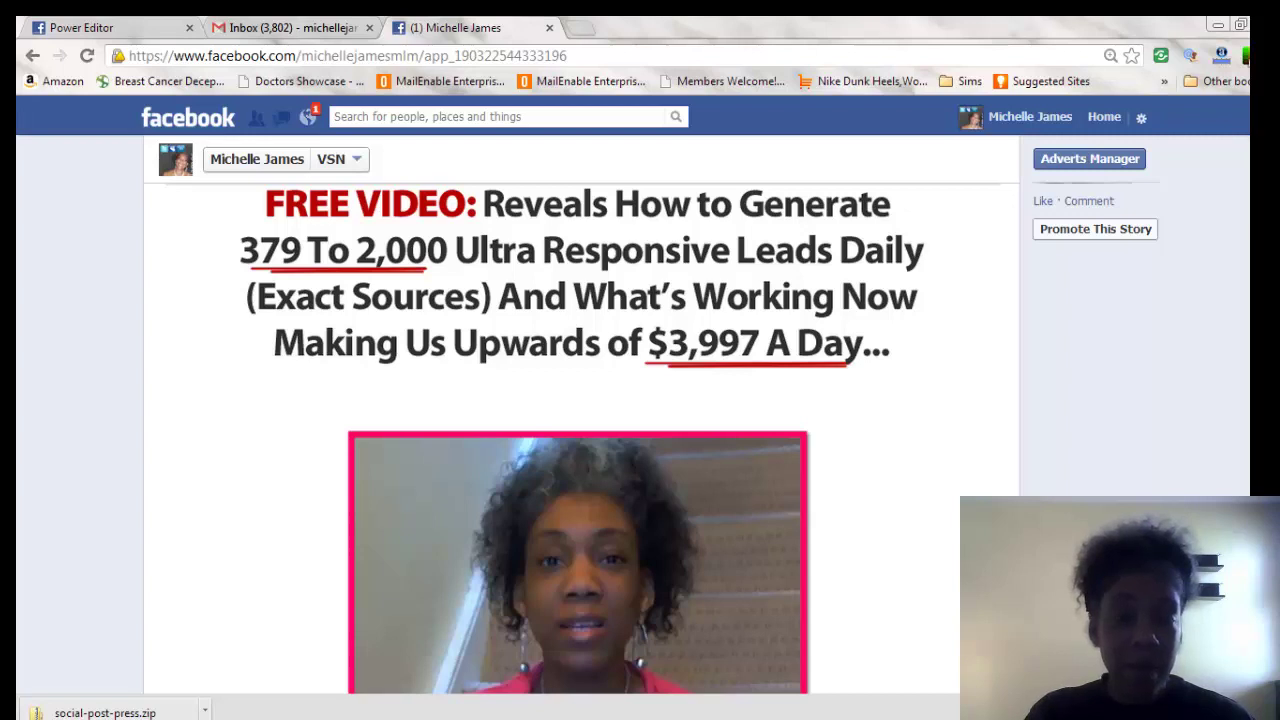
scroll(580, 440, "down", 3)
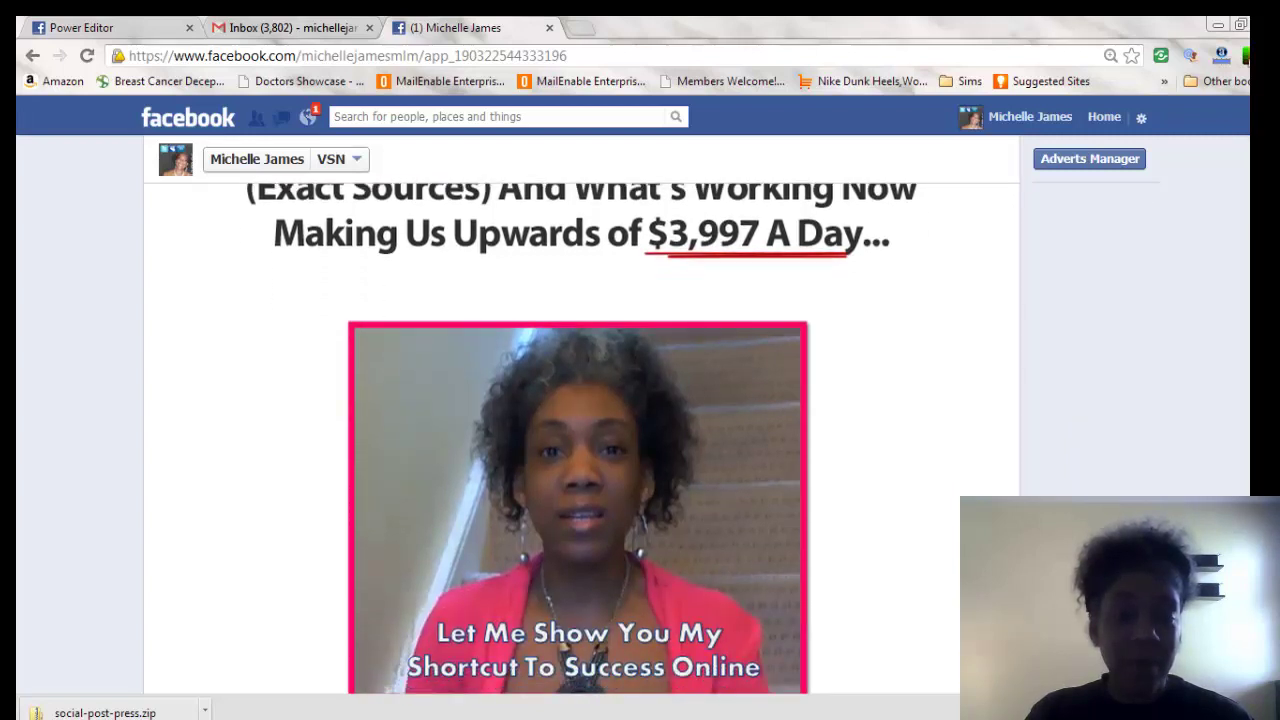
scroll(580, 440, "down", 2)
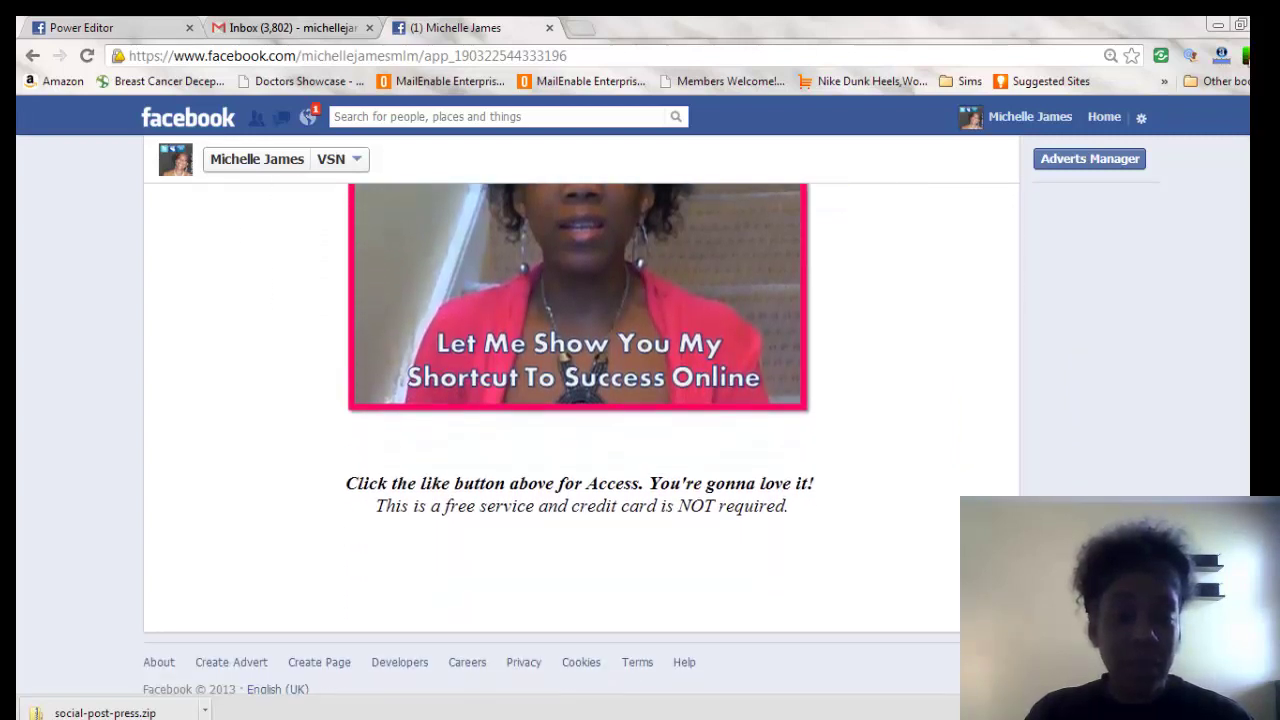
scroll(580, 440, "up", 3)
scroll(580, 440, "up", 3)
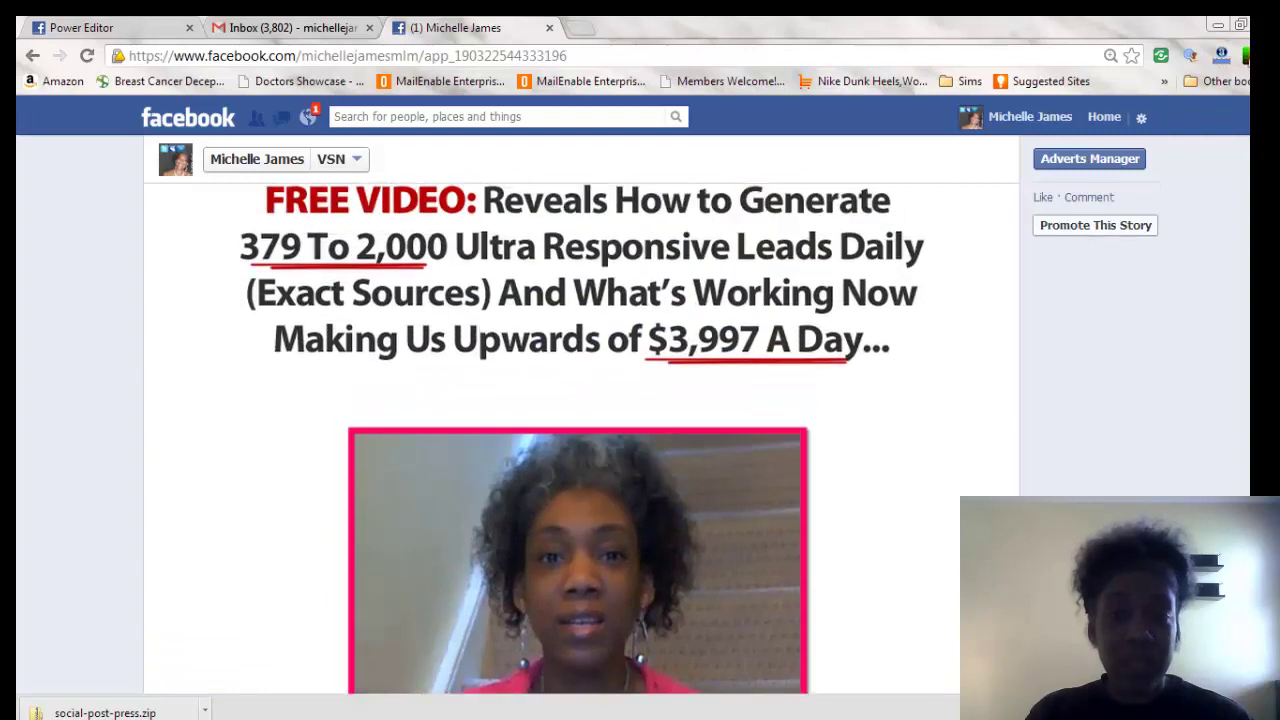
scroll(580, 440, "up", 1)
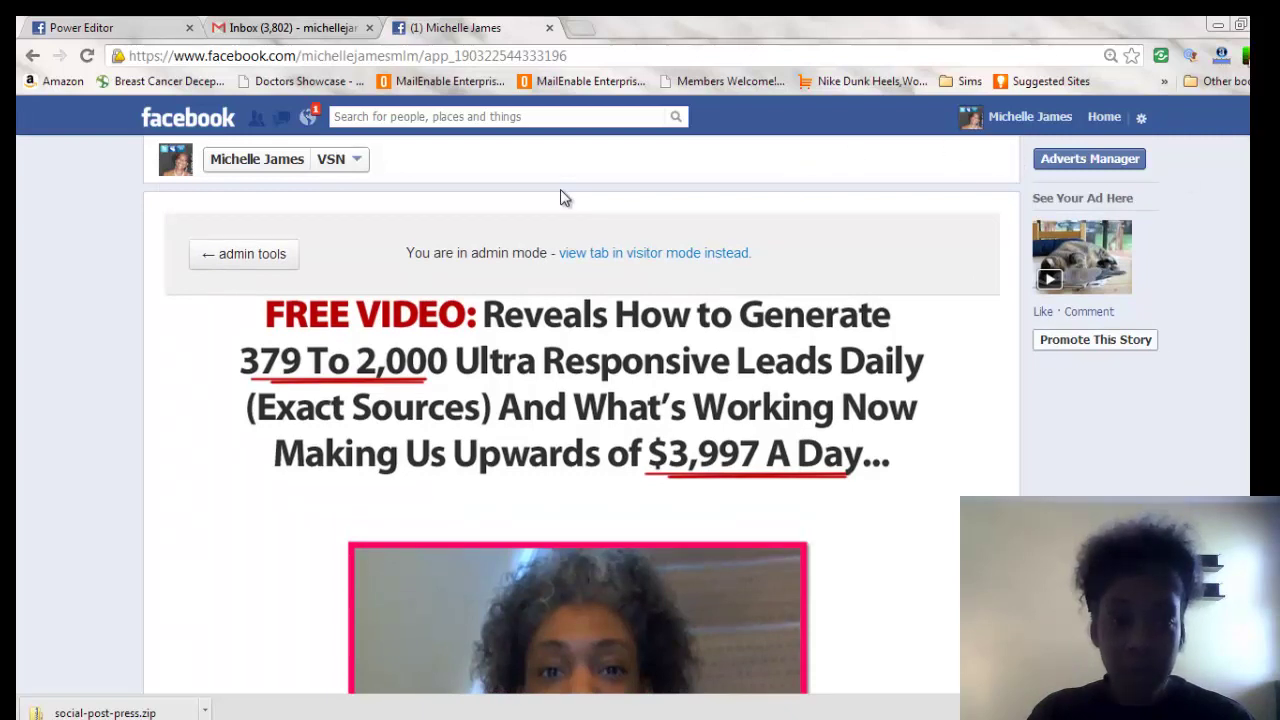
left_click(257, 258)
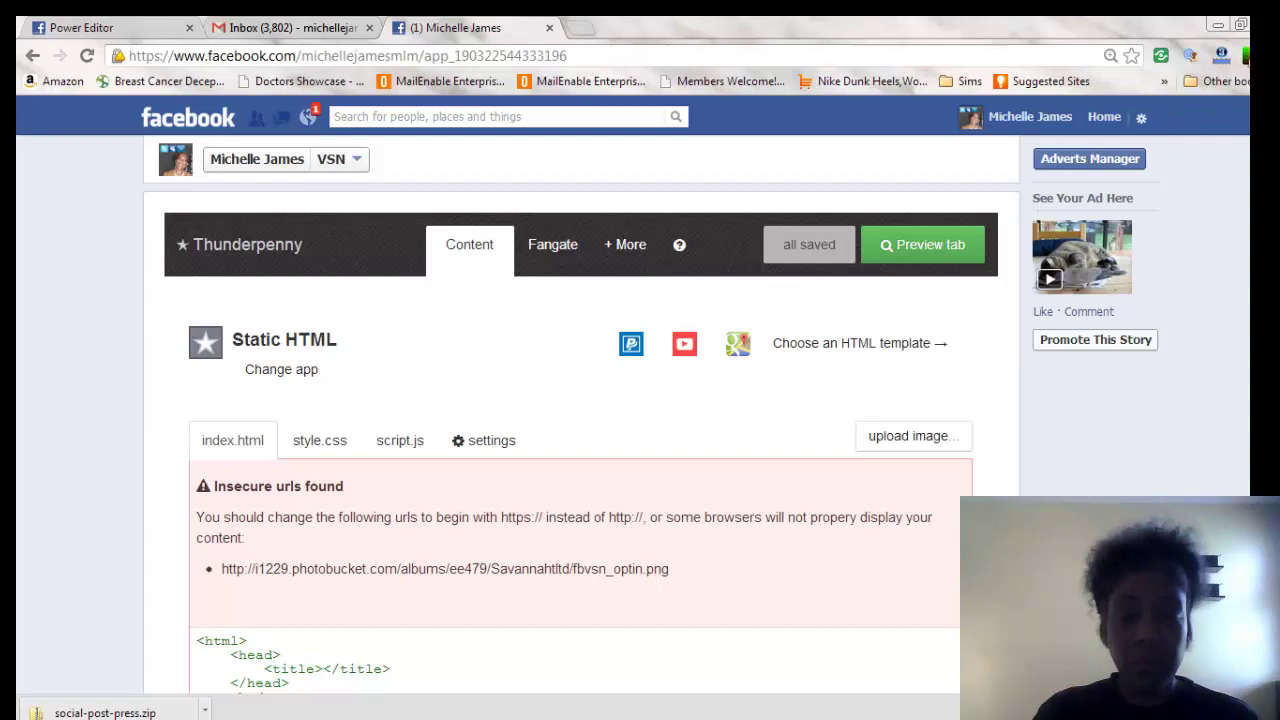
Search Facebook for 'static' and open the Static HTML: iframe tabs app
left_click(524, 117)
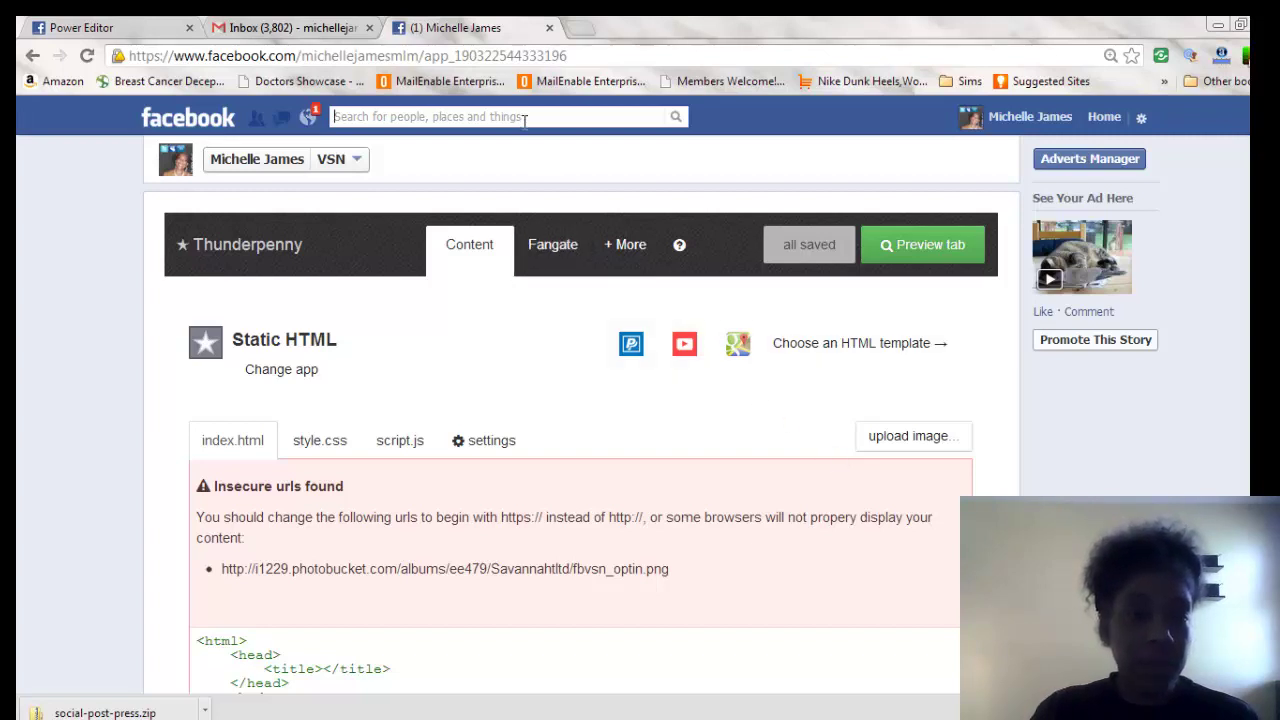
type("stat")
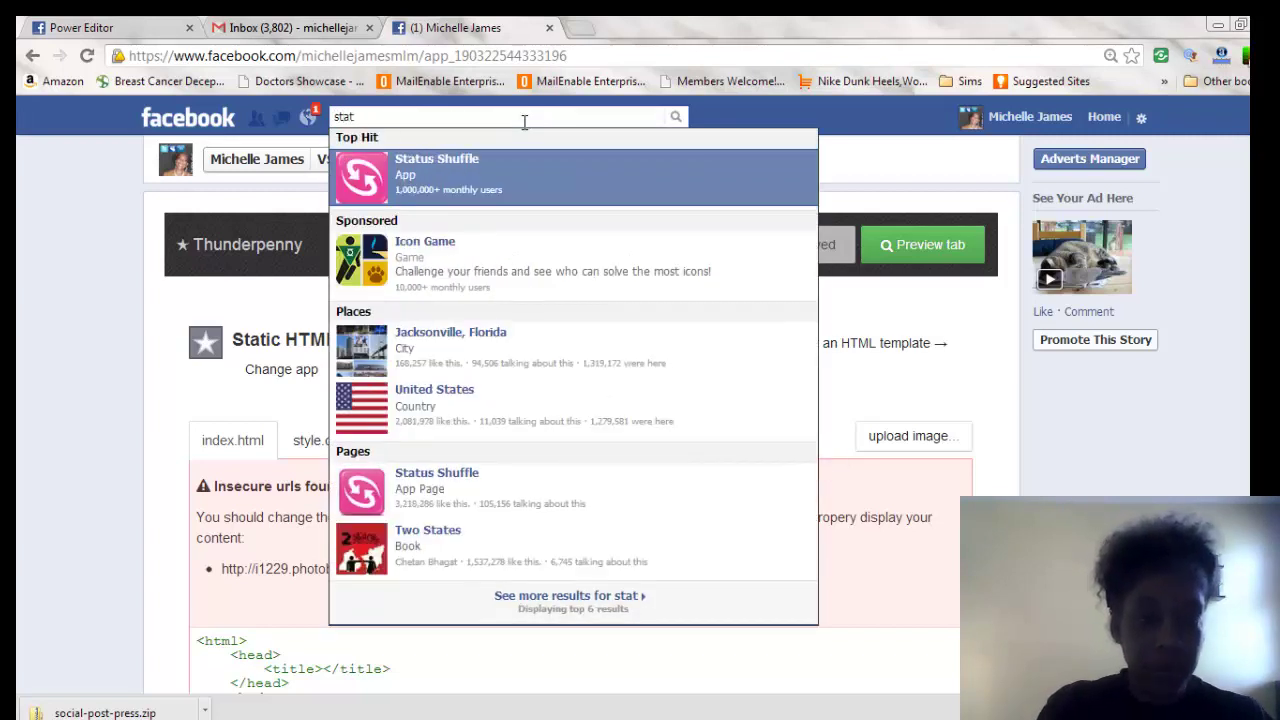
type("ic")
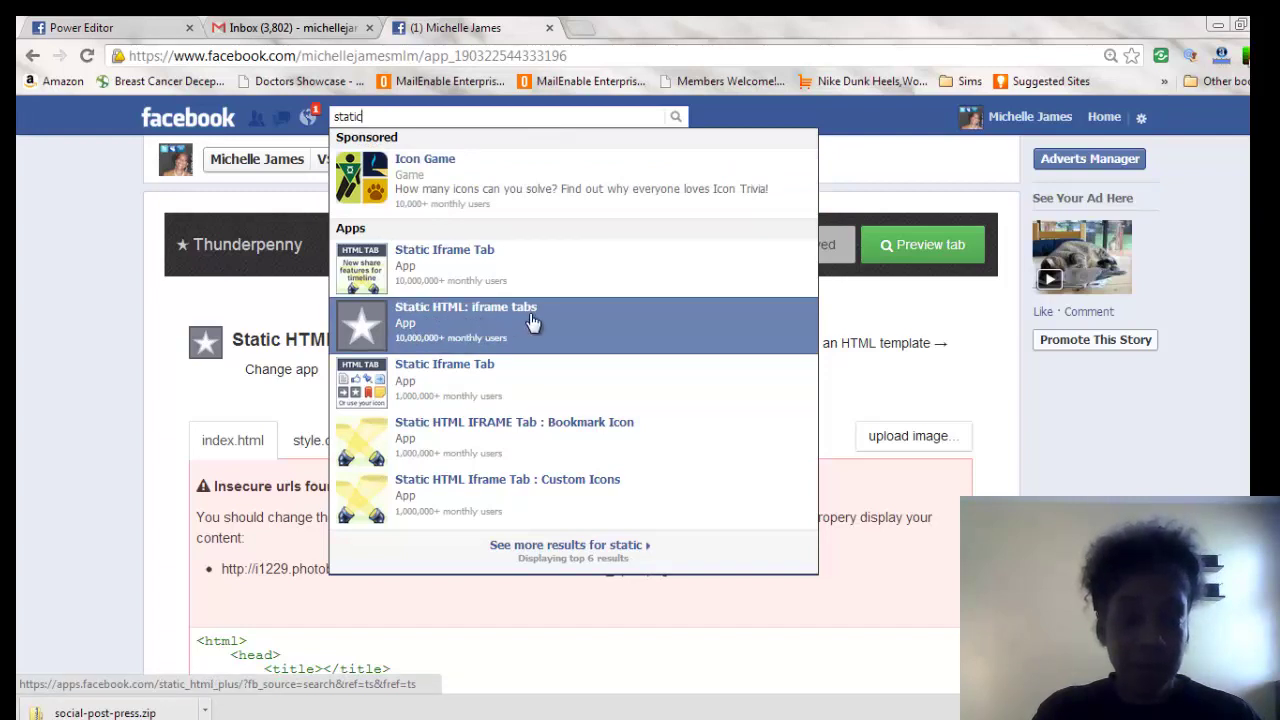
left_click(533, 321)
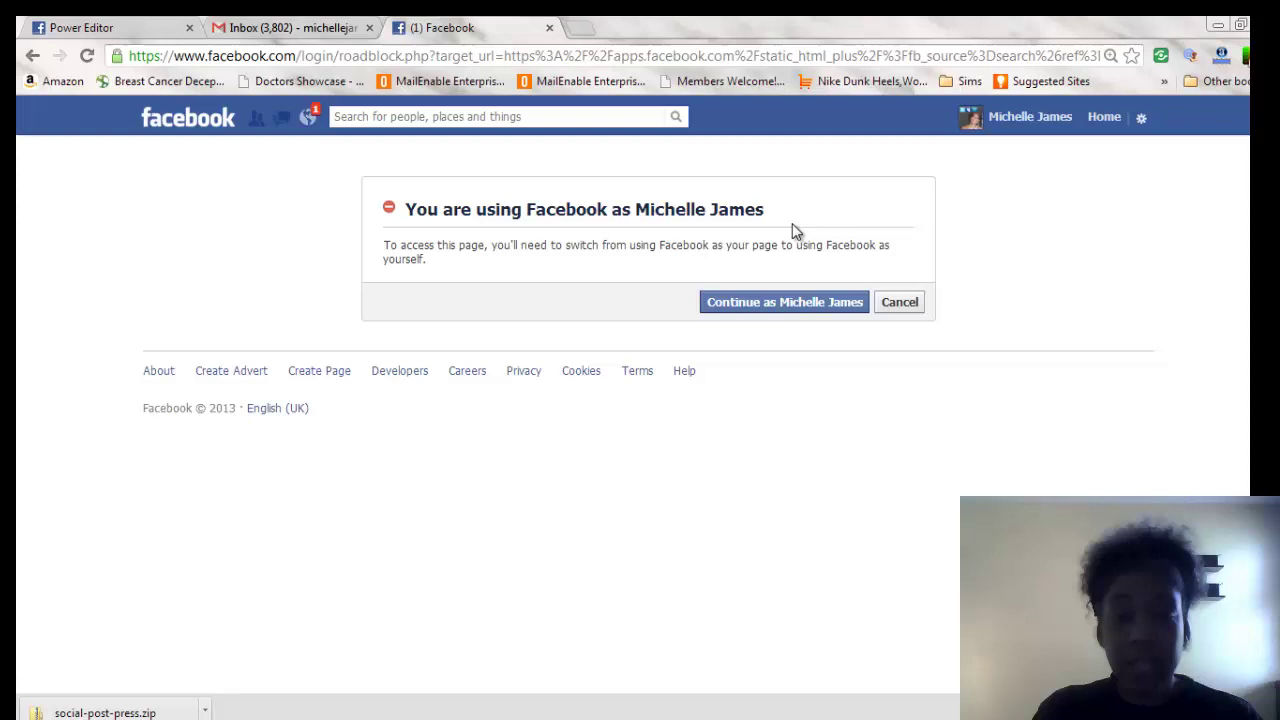
Continue as yourself and try adding Static HTML to the Irresistible Info-Marketing-Blueprint page
left_click(812, 311)
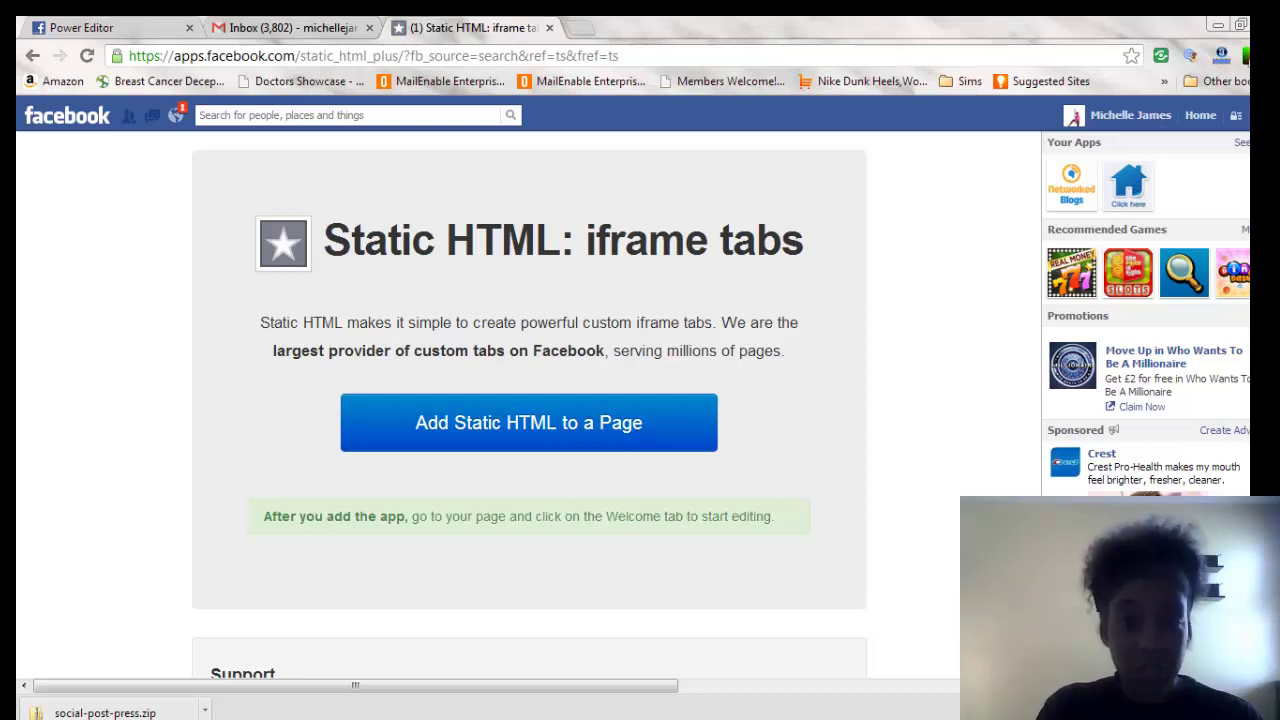
scroll(633, 386, "down", 1)
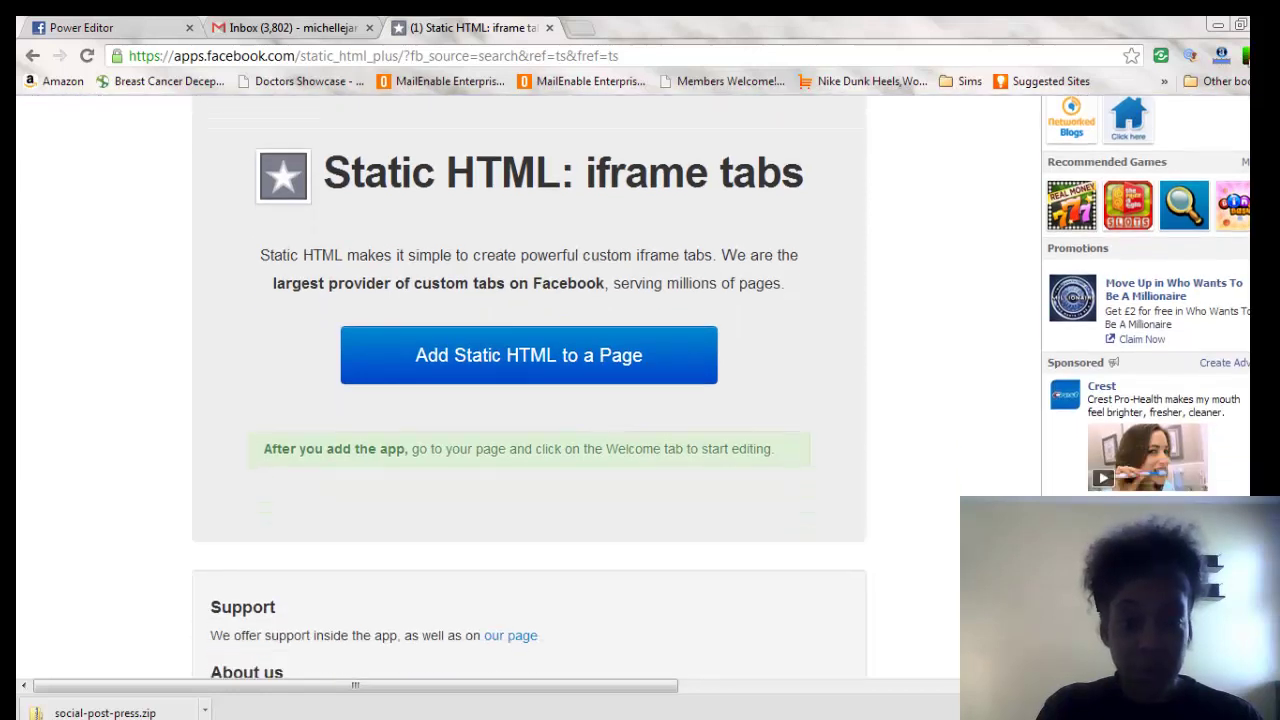
left_click(520, 378)
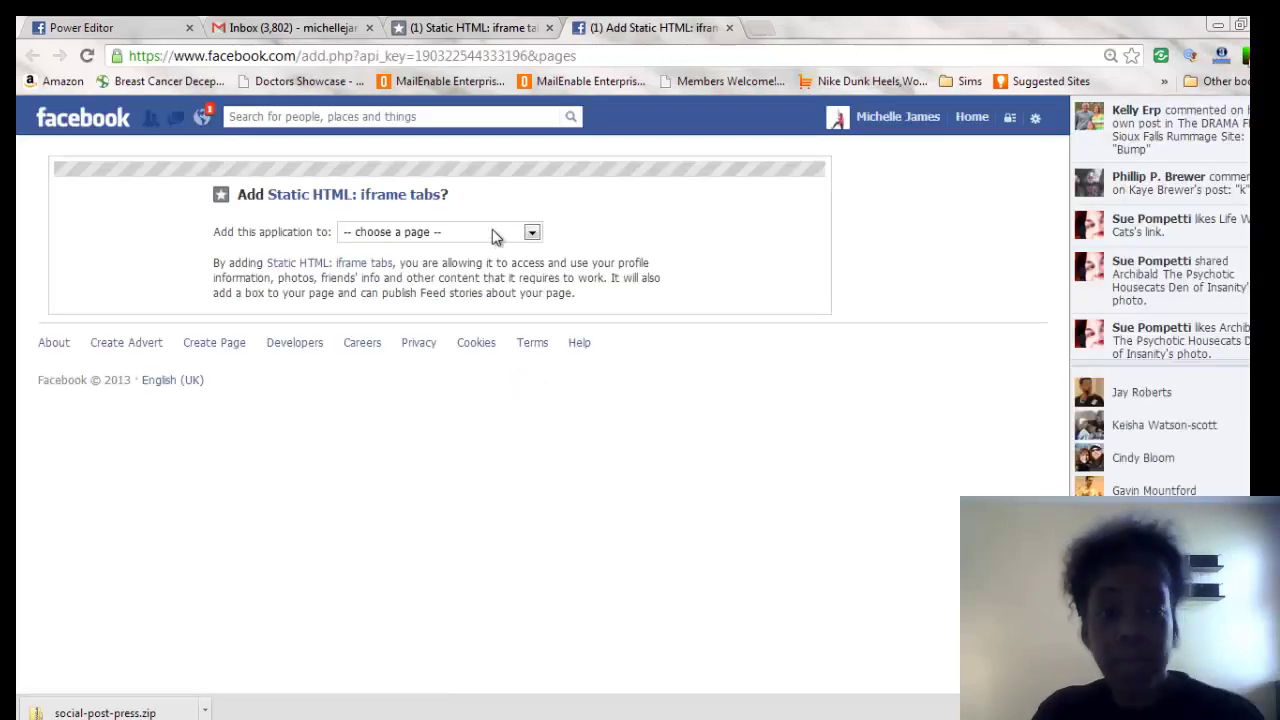
left_click(532, 234)
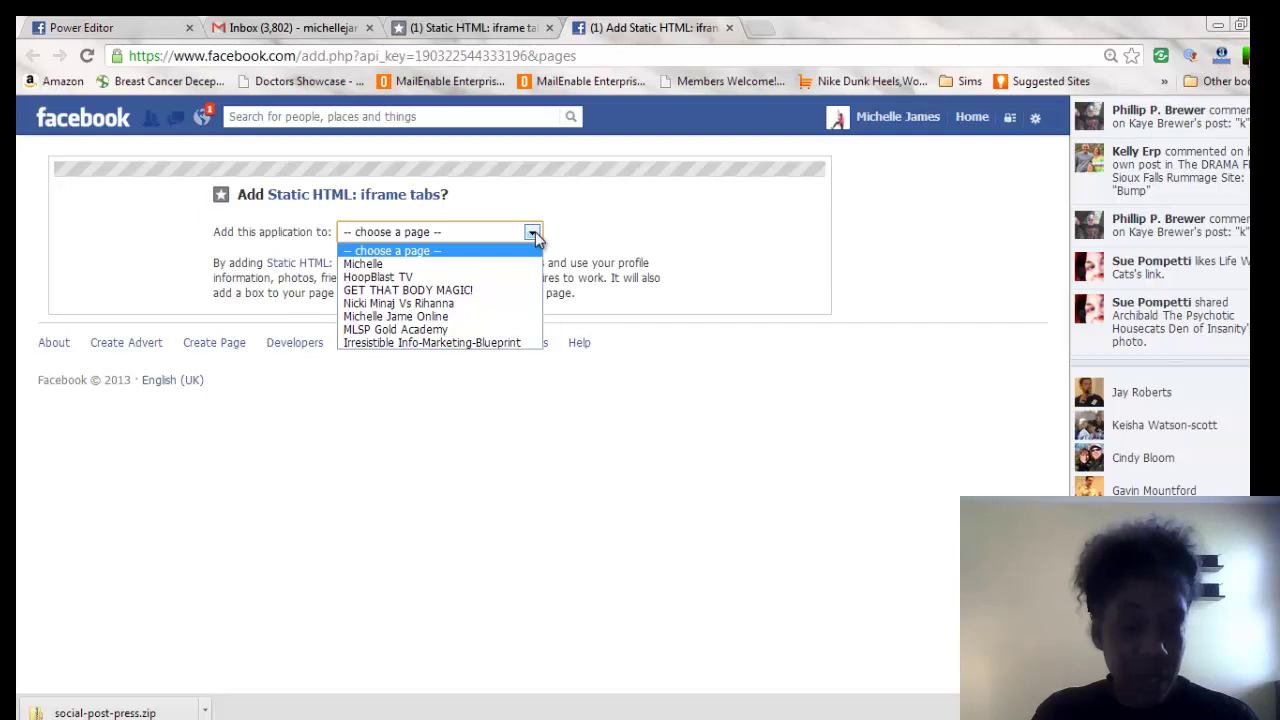
left_click(498, 344)
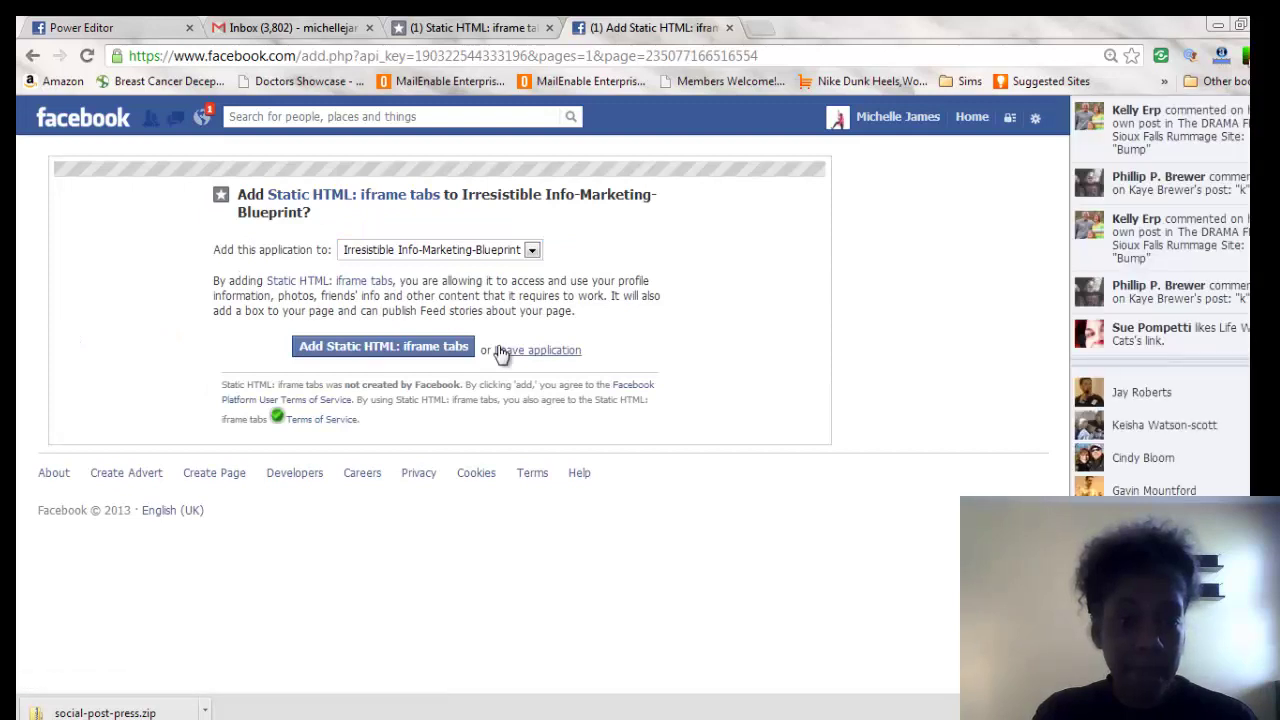
left_click(399, 347)
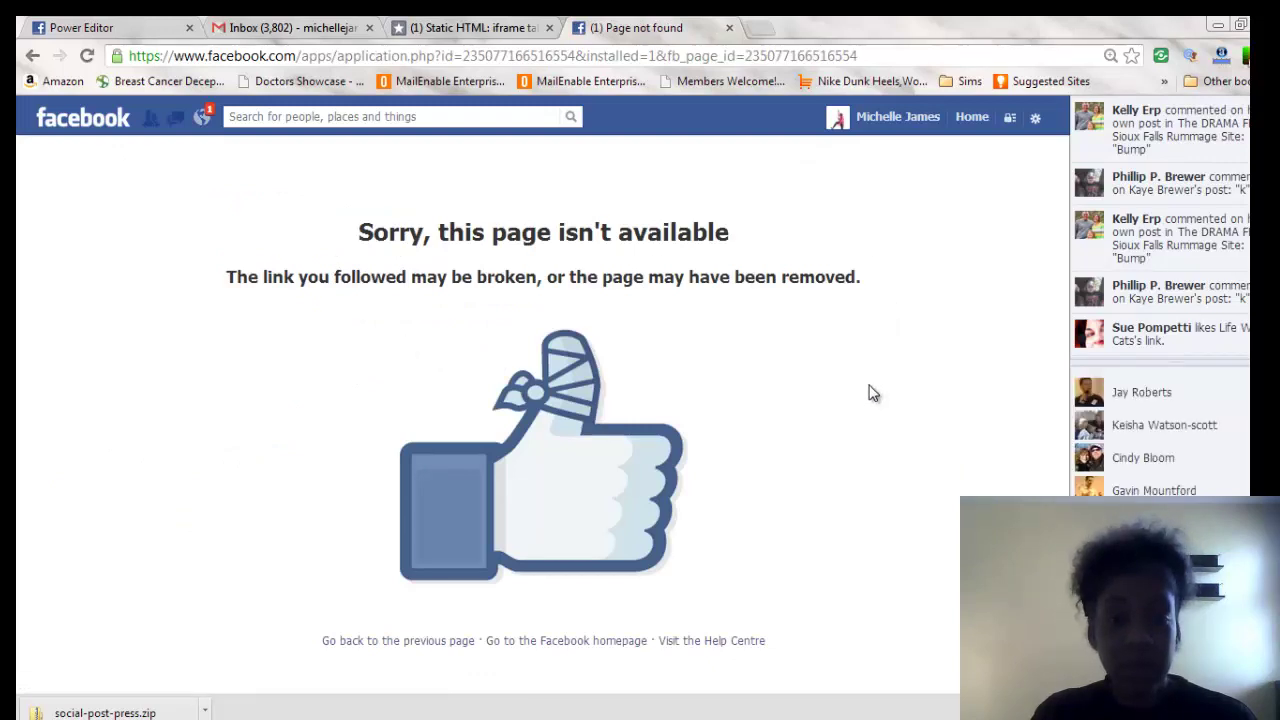
After the error, go back and add the app to the personal-name page instead
left_click(33, 58)
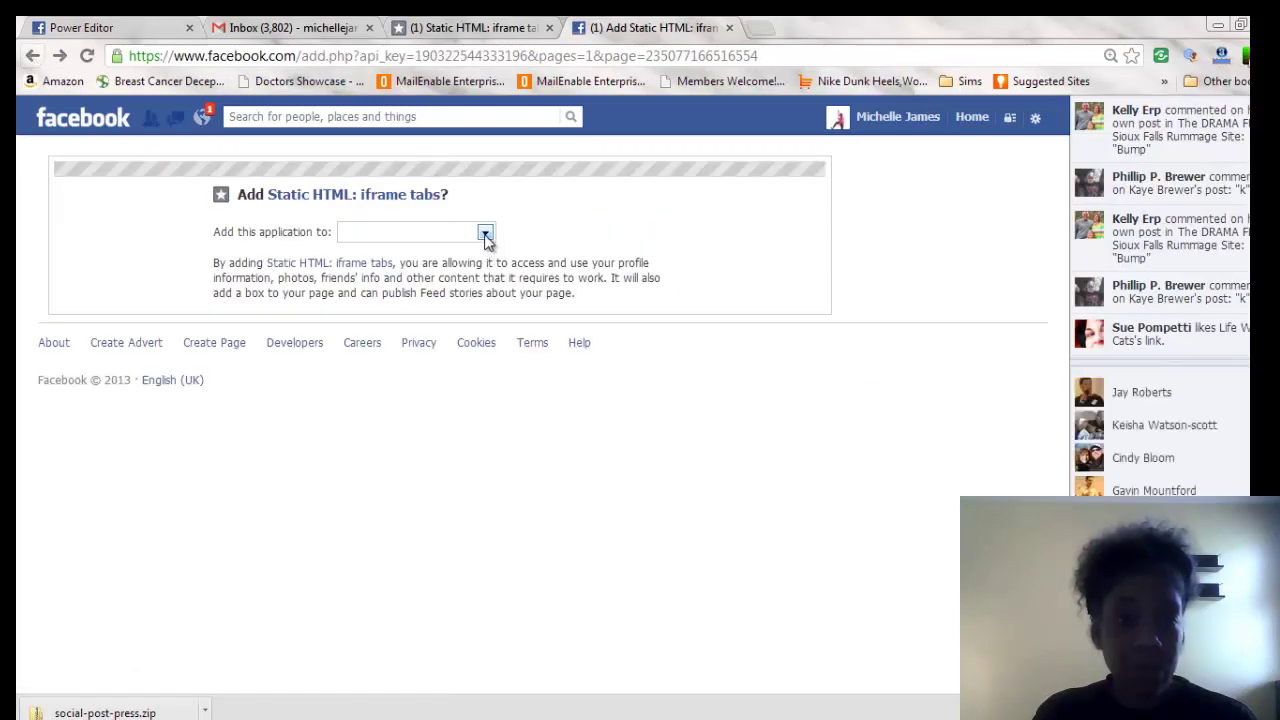
left_click(484, 232)
left_click(380, 265)
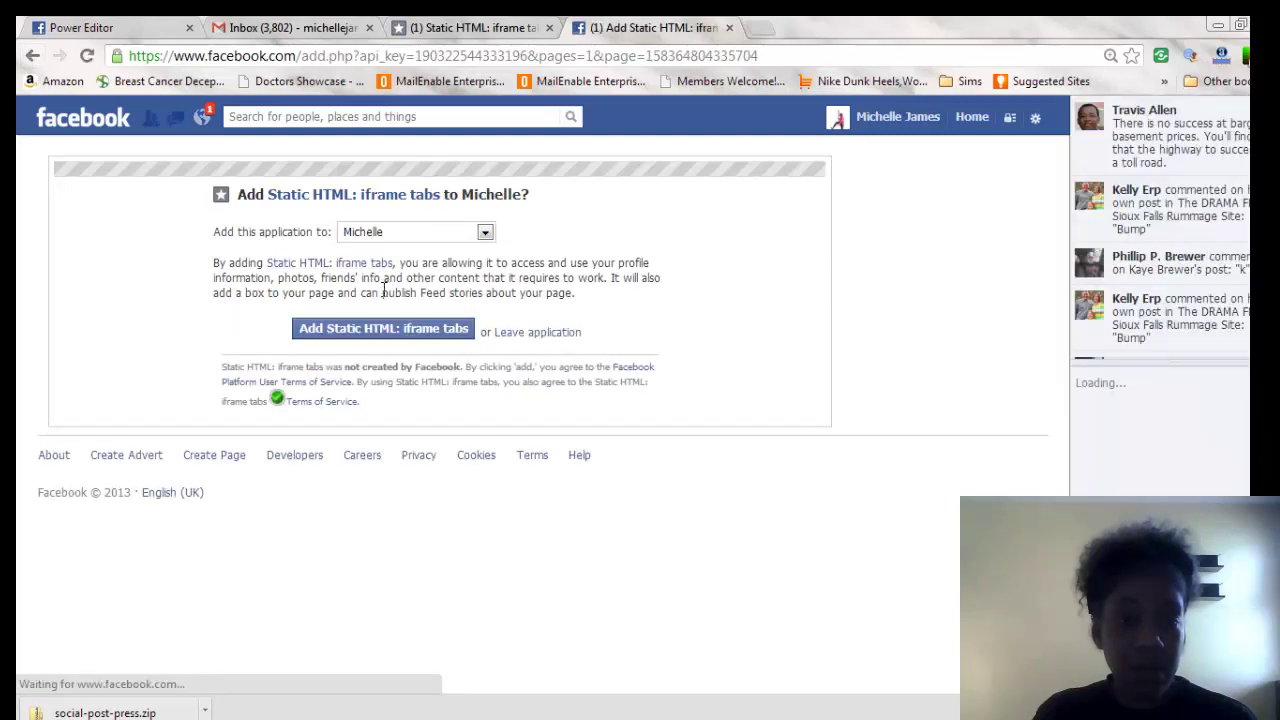
left_click(388, 330)
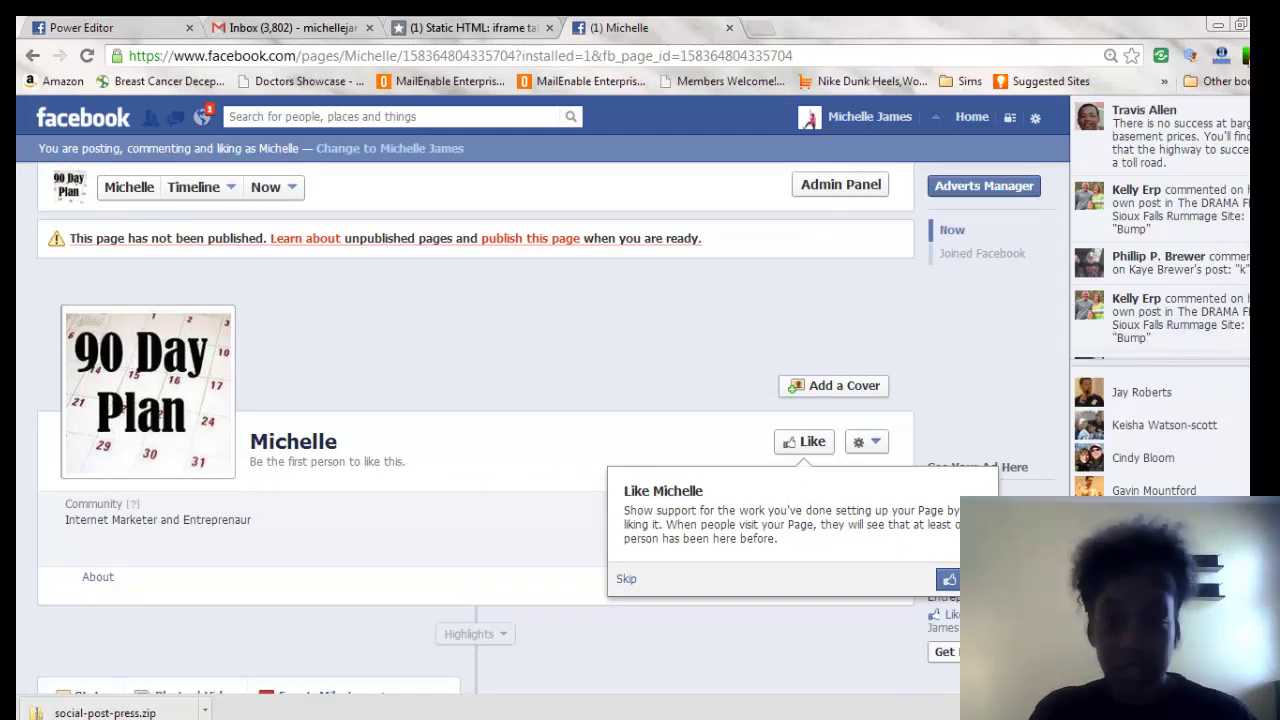
Scroll through the new page's timeline, then open its Admin Panel
scroll(113, 405, "down", 3)
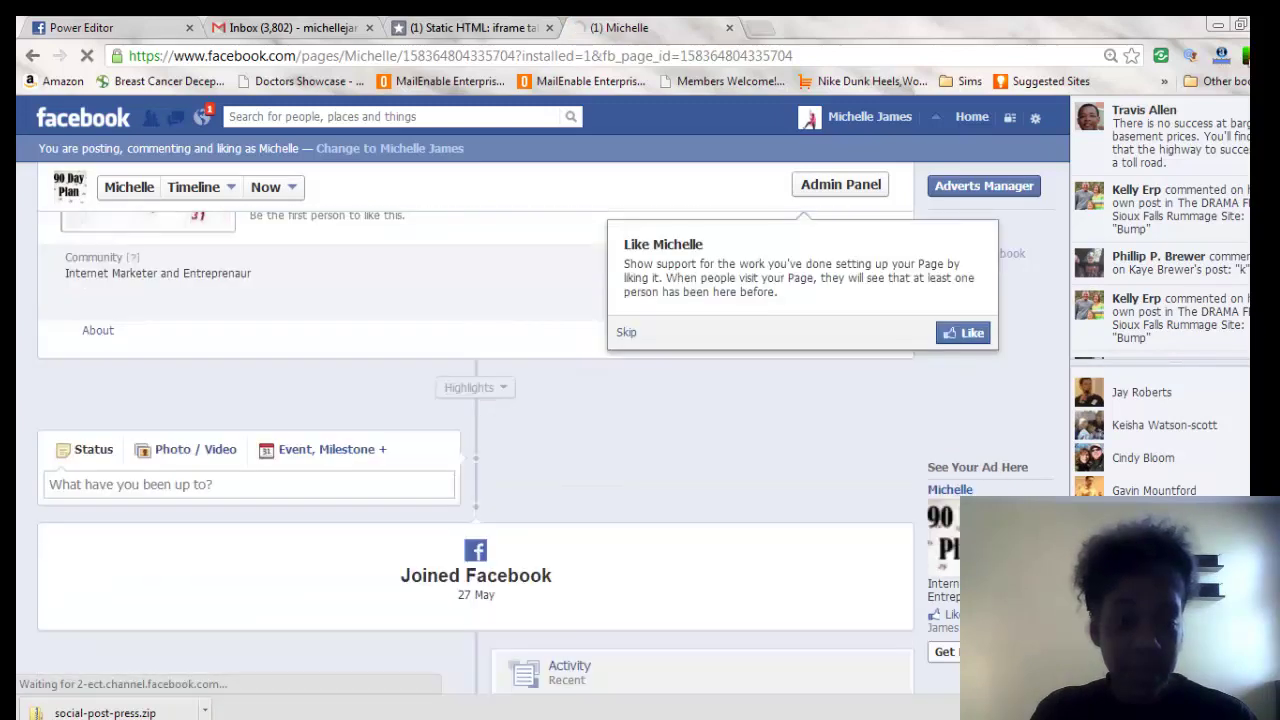
scroll(475, 450, "down", 5)
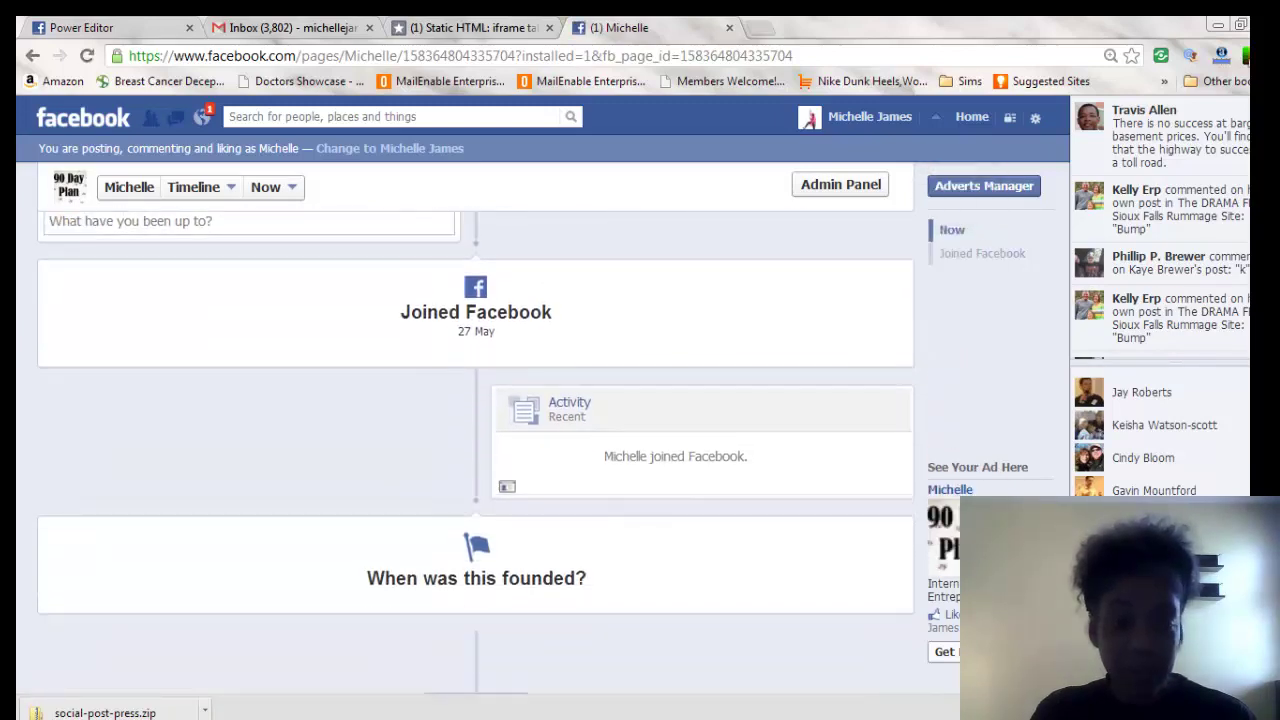
scroll(475, 450, "down", 3)
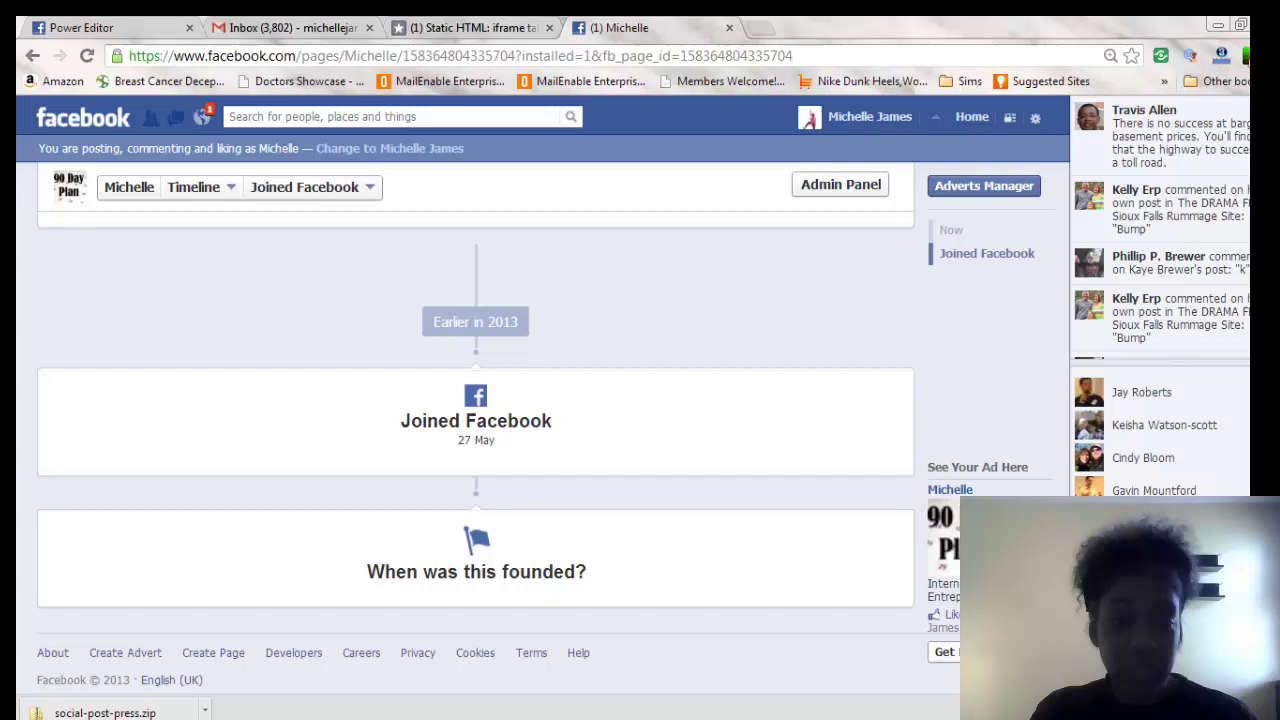
scroll(476, 454, "up", 10)
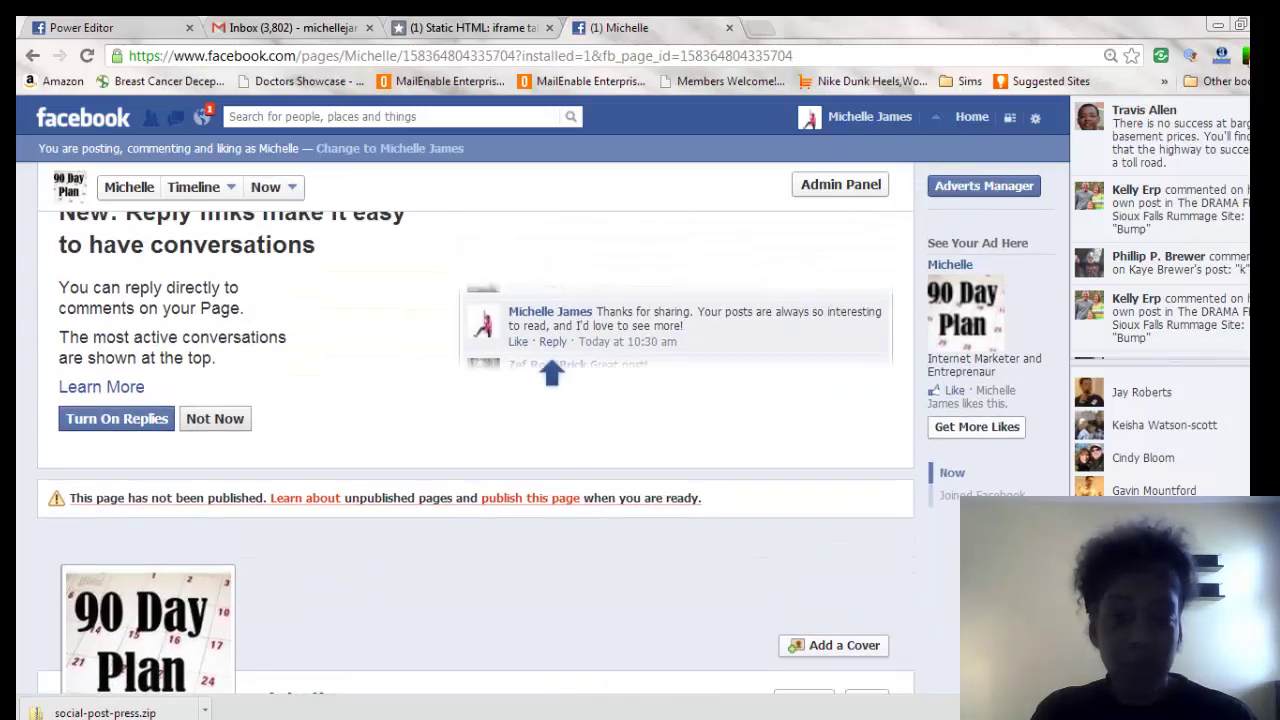
left_click(866, 188)
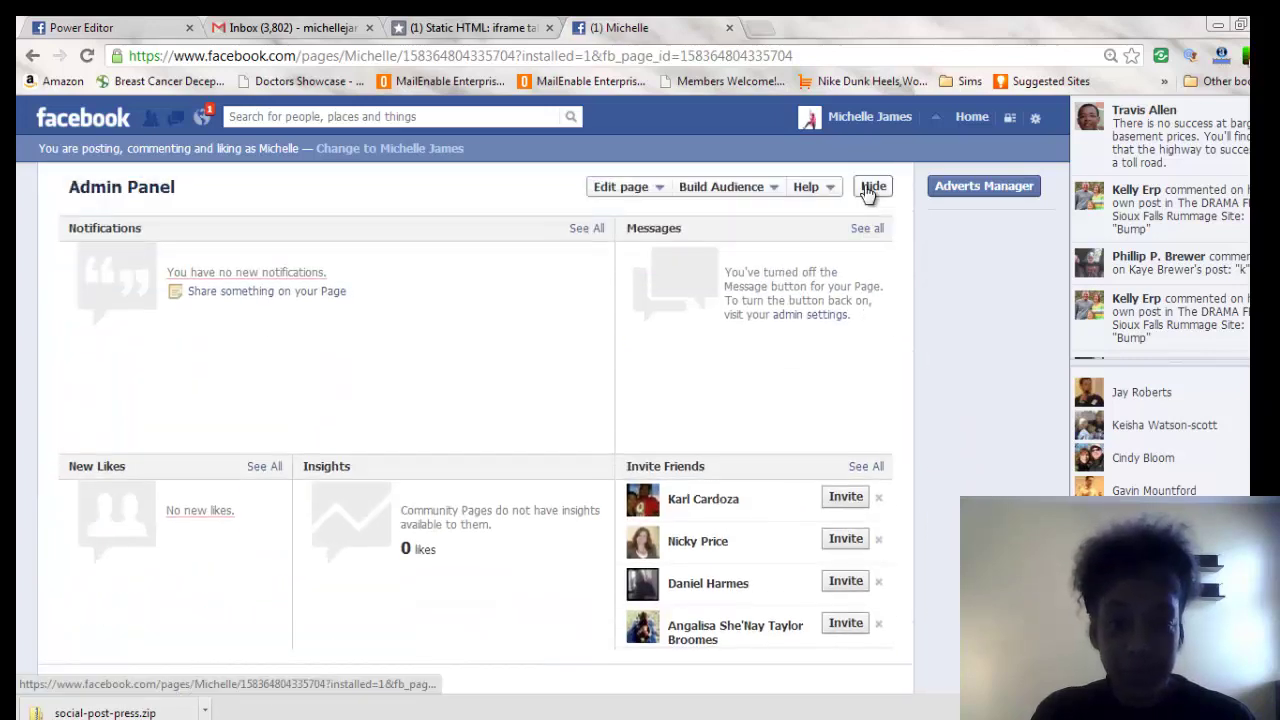
Go through Edit Page > Manage Admin Roles to the Apps list showing Static HTML: iframe tabs
left_click(624, 190)
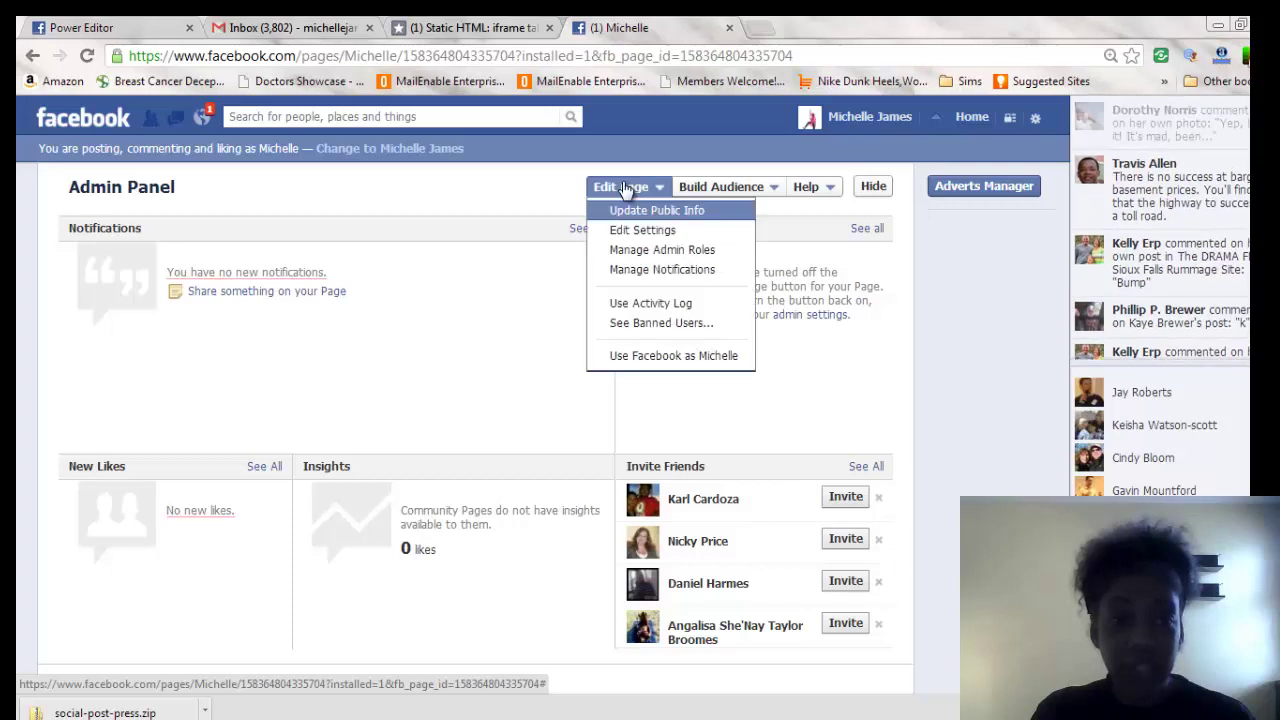
left_click(697, 256)
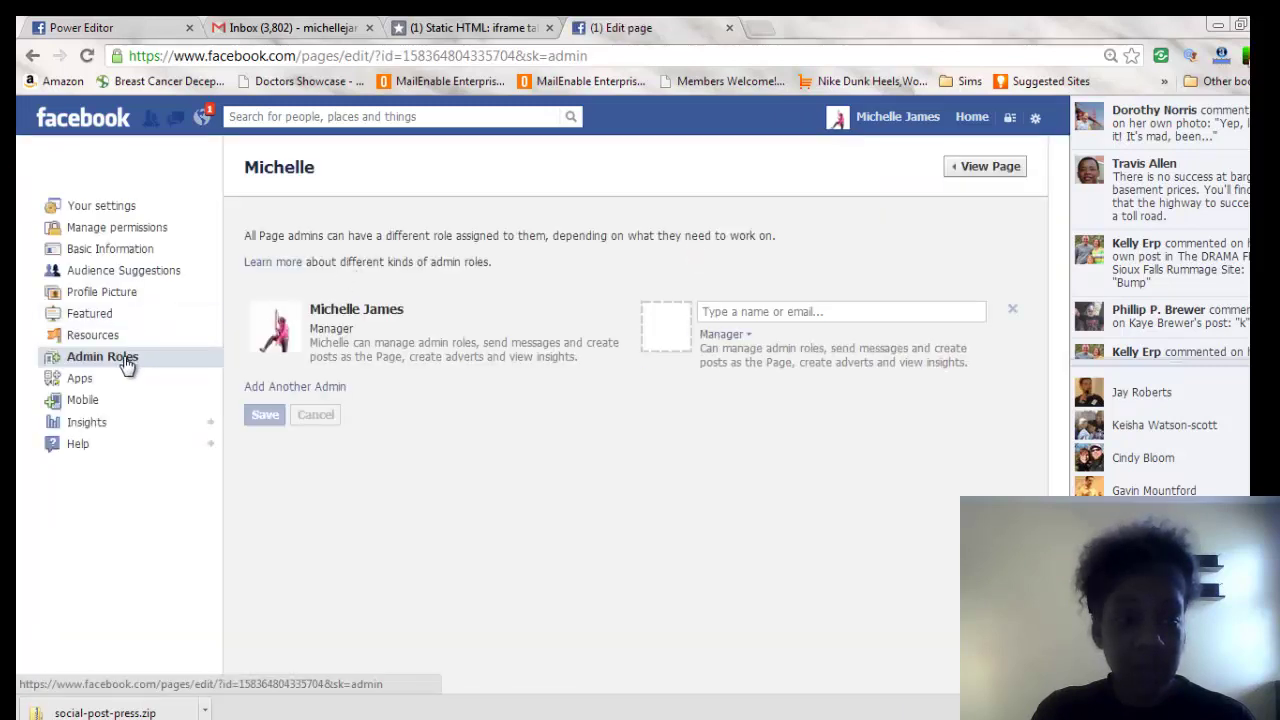
left_click(80, 381)
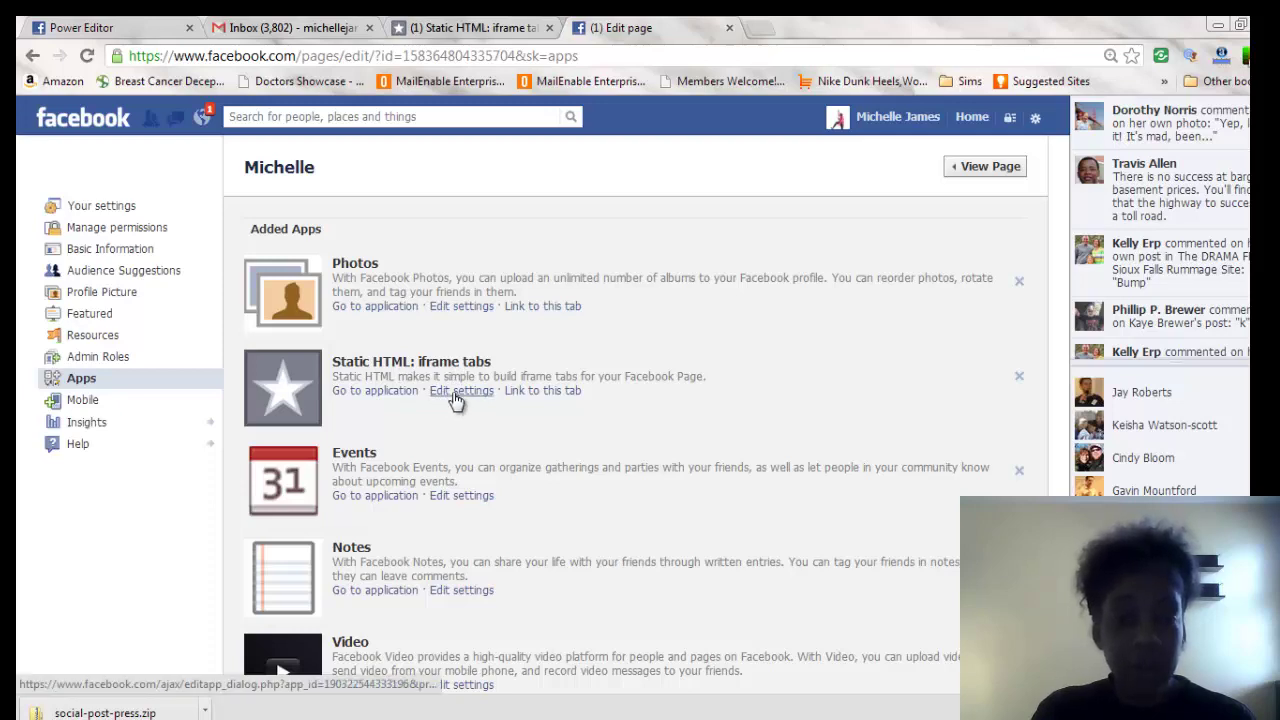
Set the Static HTML tab's custom name to 'Test', save, and go back to the page timeline
left_click(455, 392)
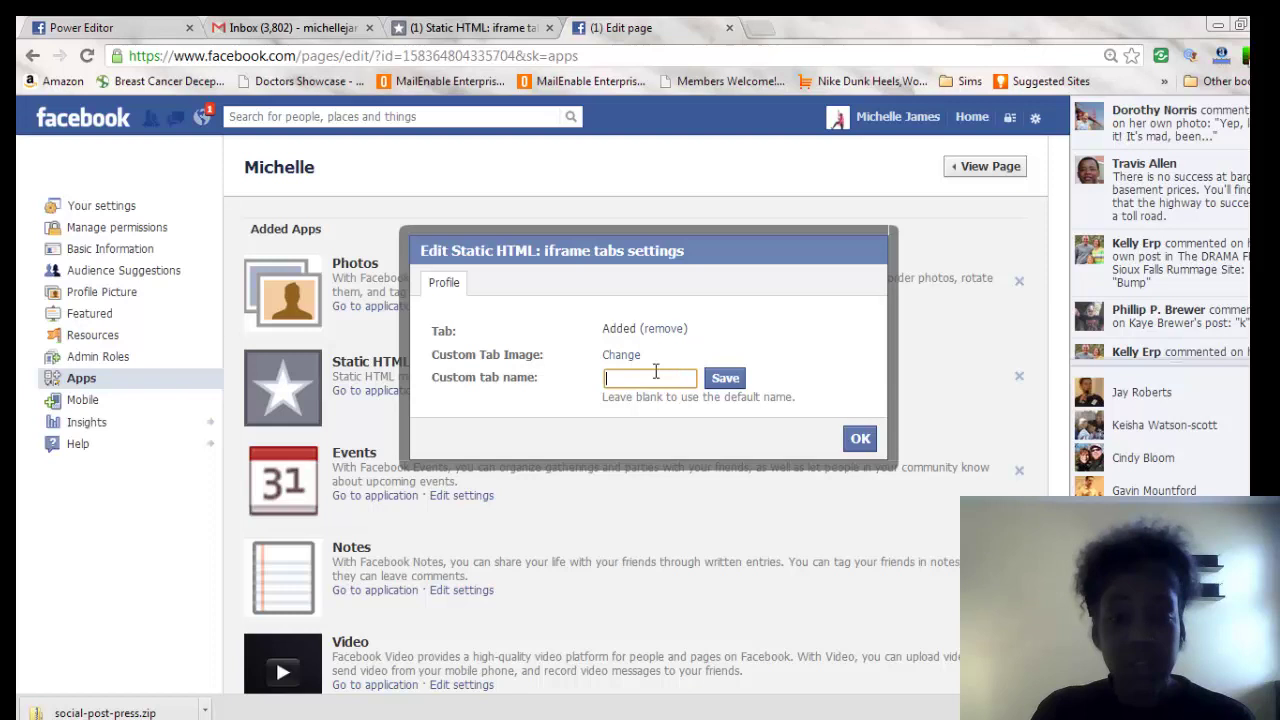
type("Test")
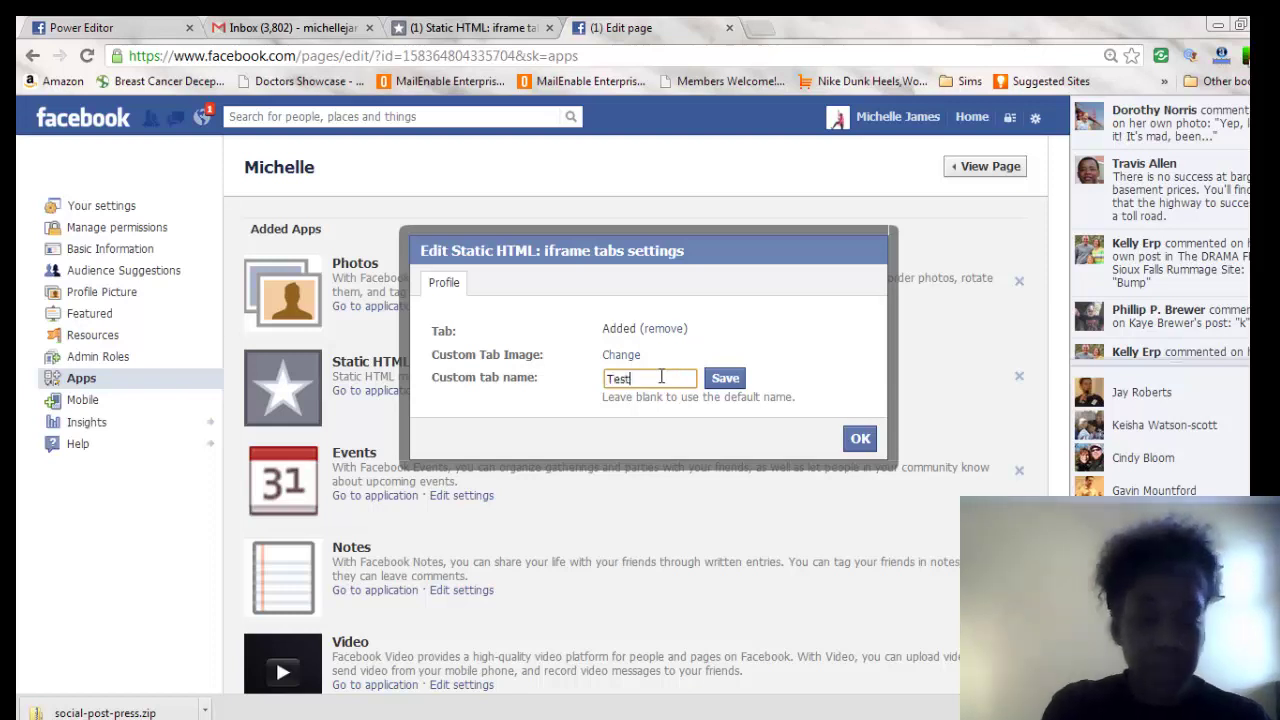
left_click(740, 385)
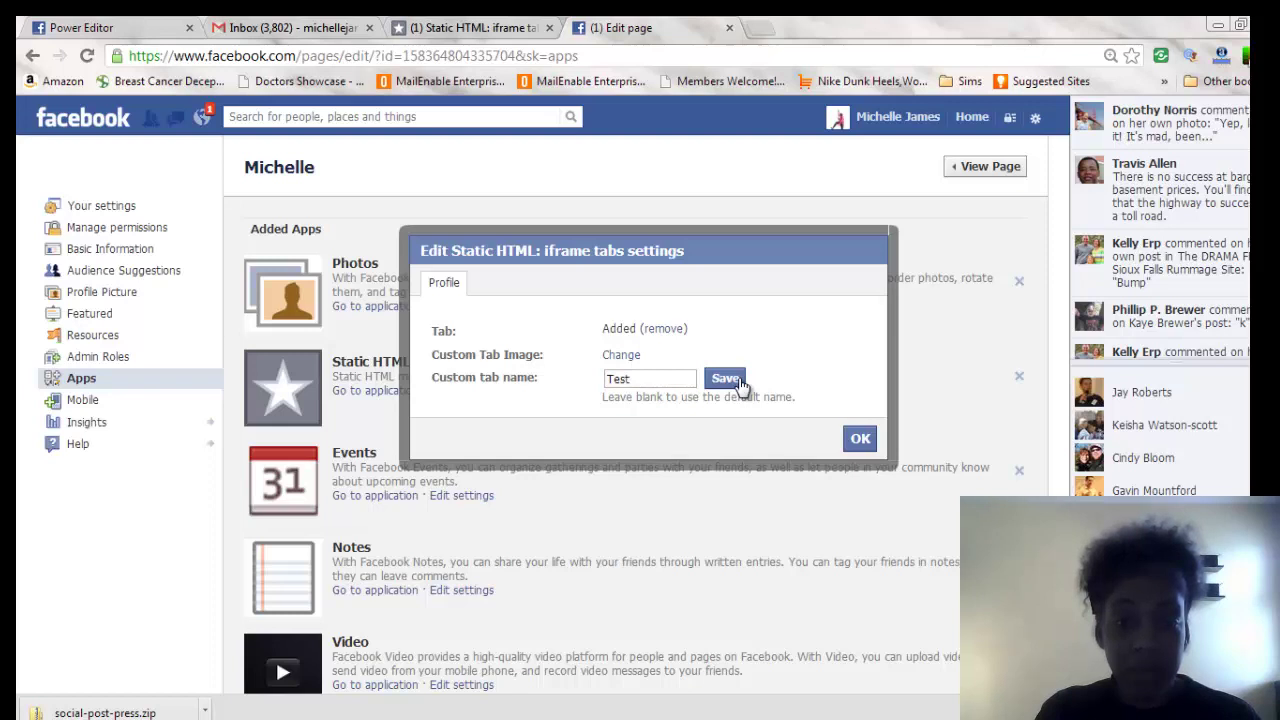
left_click(858, 441)
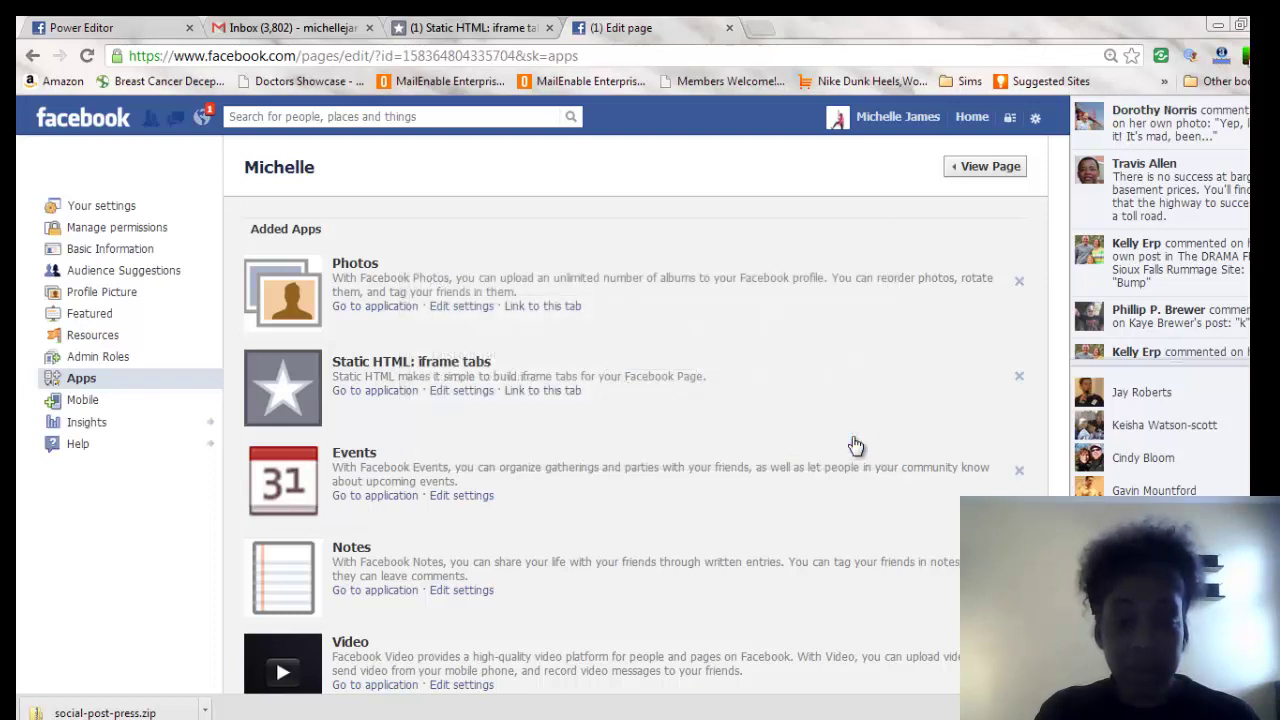
left_click(990, 167)
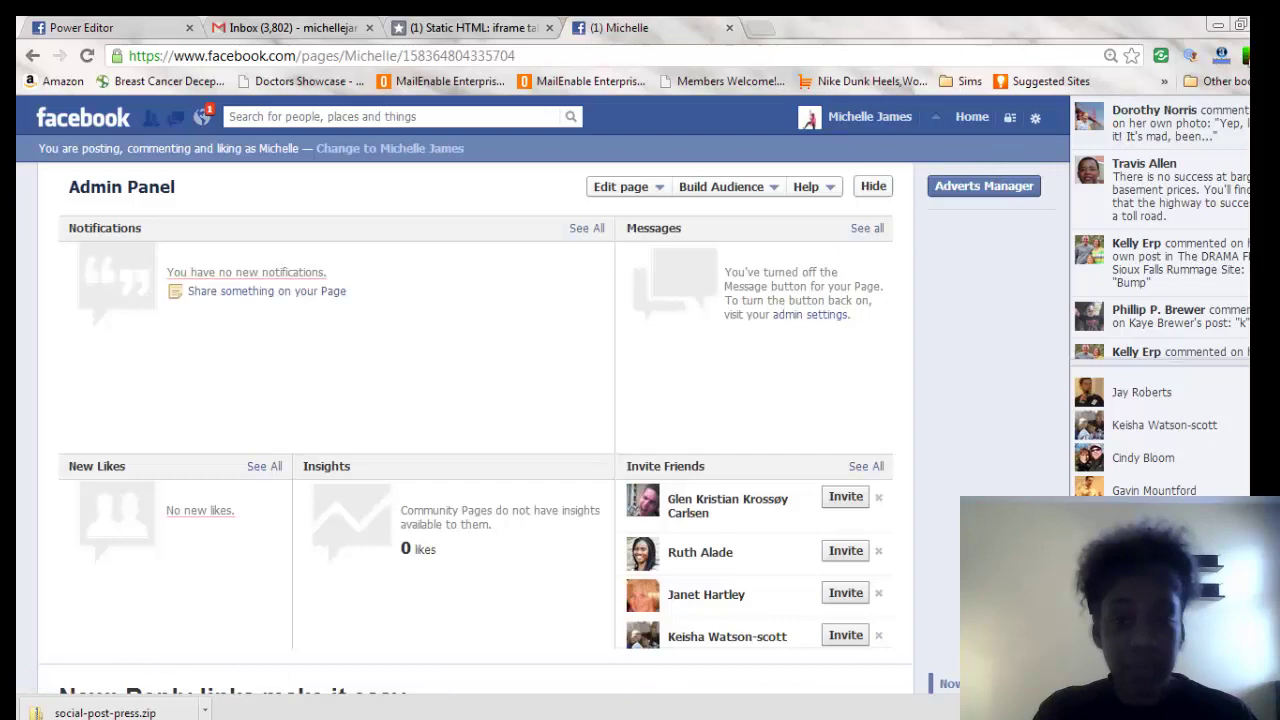
scroll(475, 430, "down", 6)
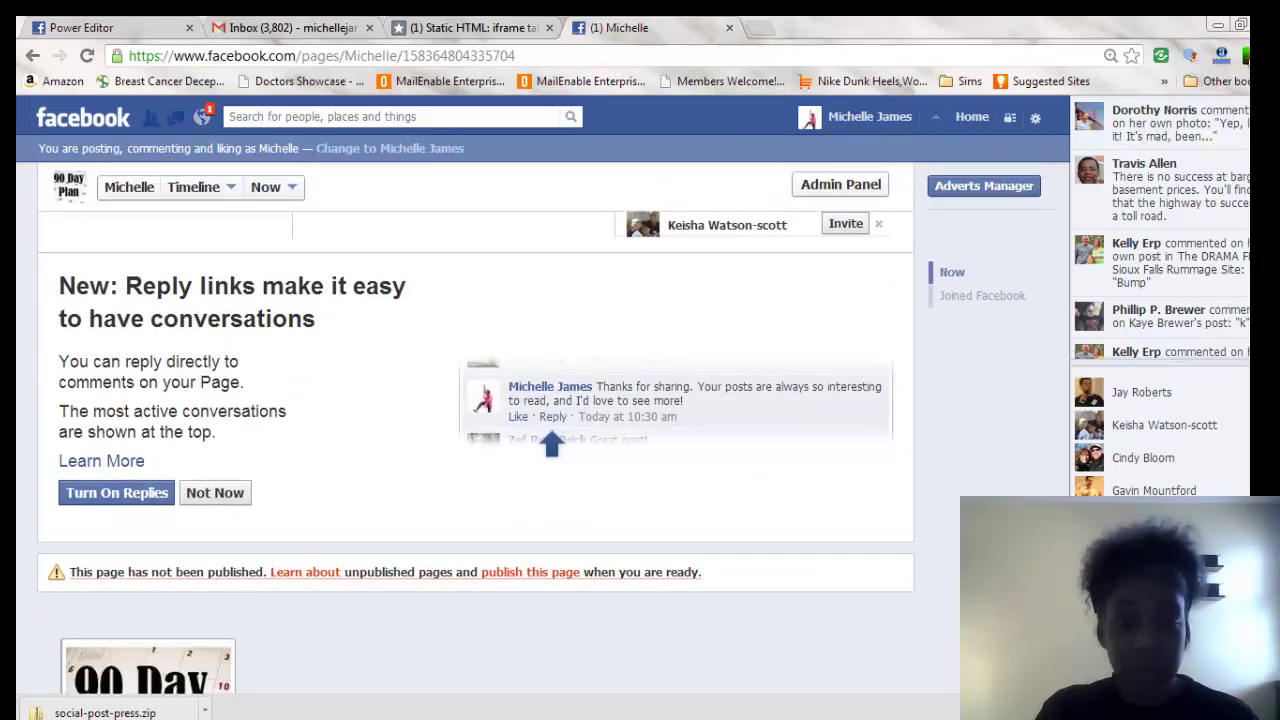
scroll(475, 450, "down", 3)
mouse_move(1150, 352)
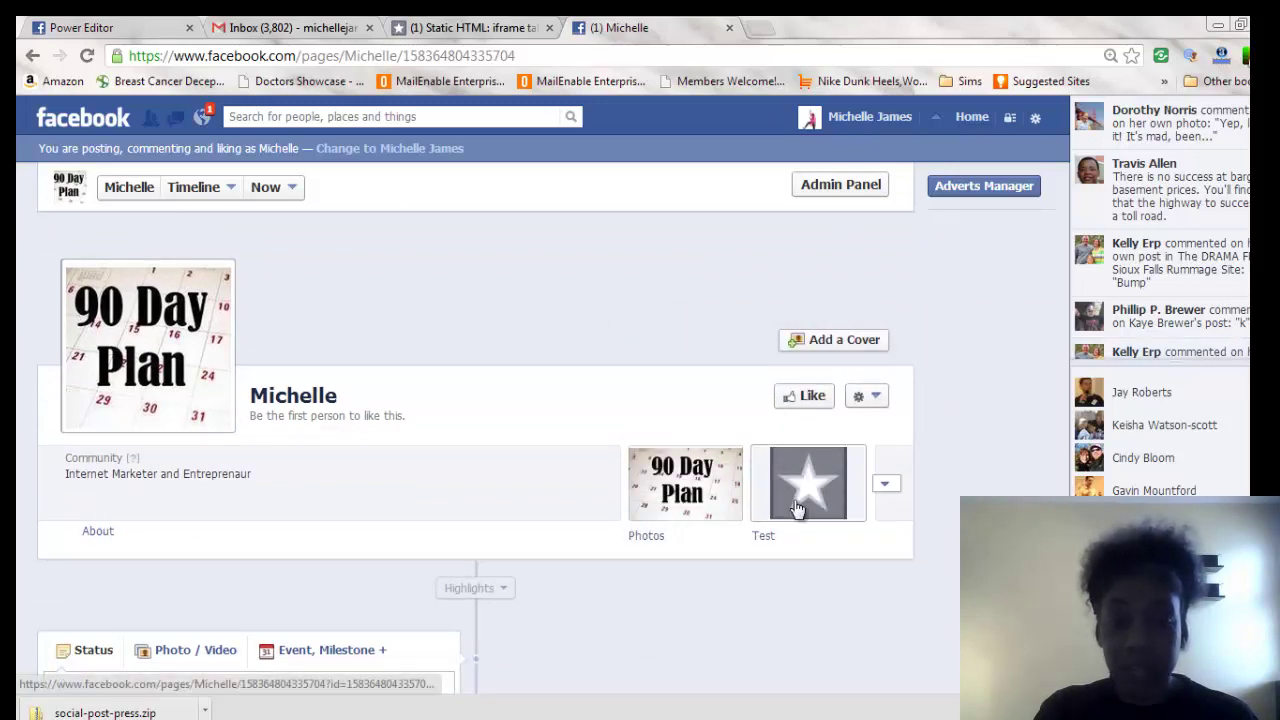
Open the Test tab's editor and delete the placeholder text in the index.html box
left_click(797, 508)
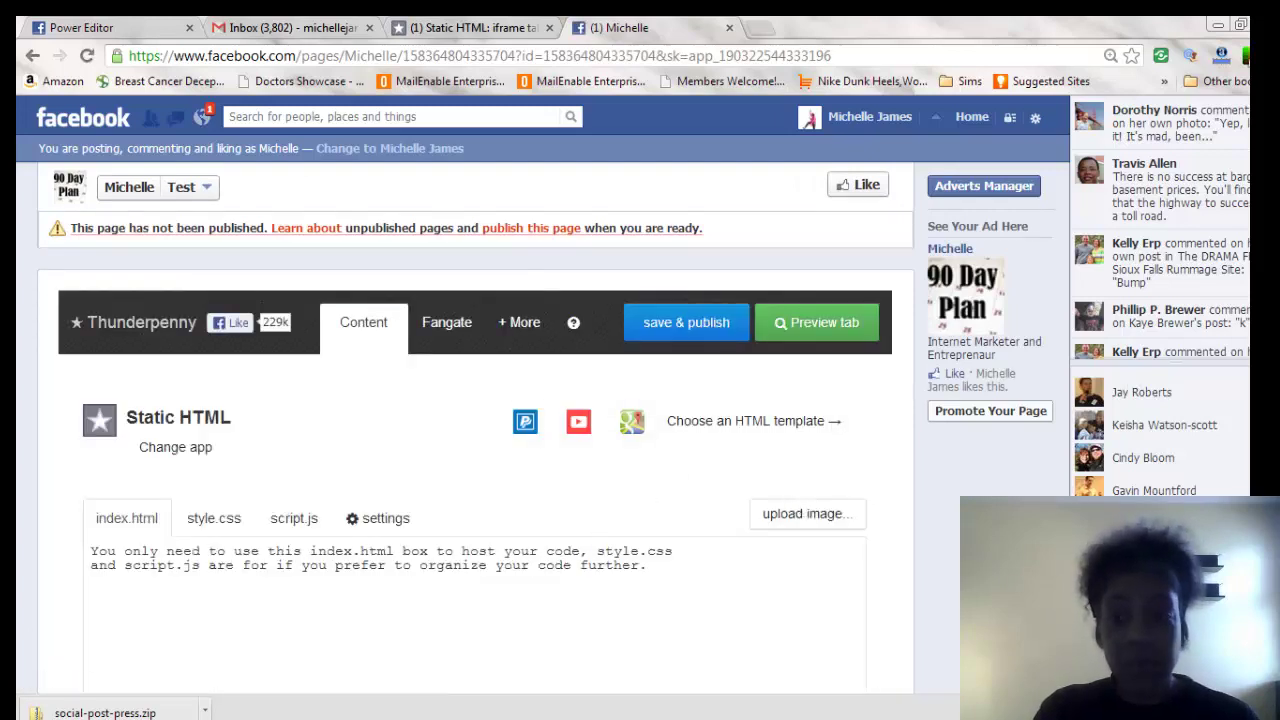
scroll(554, 403, "down", 2)
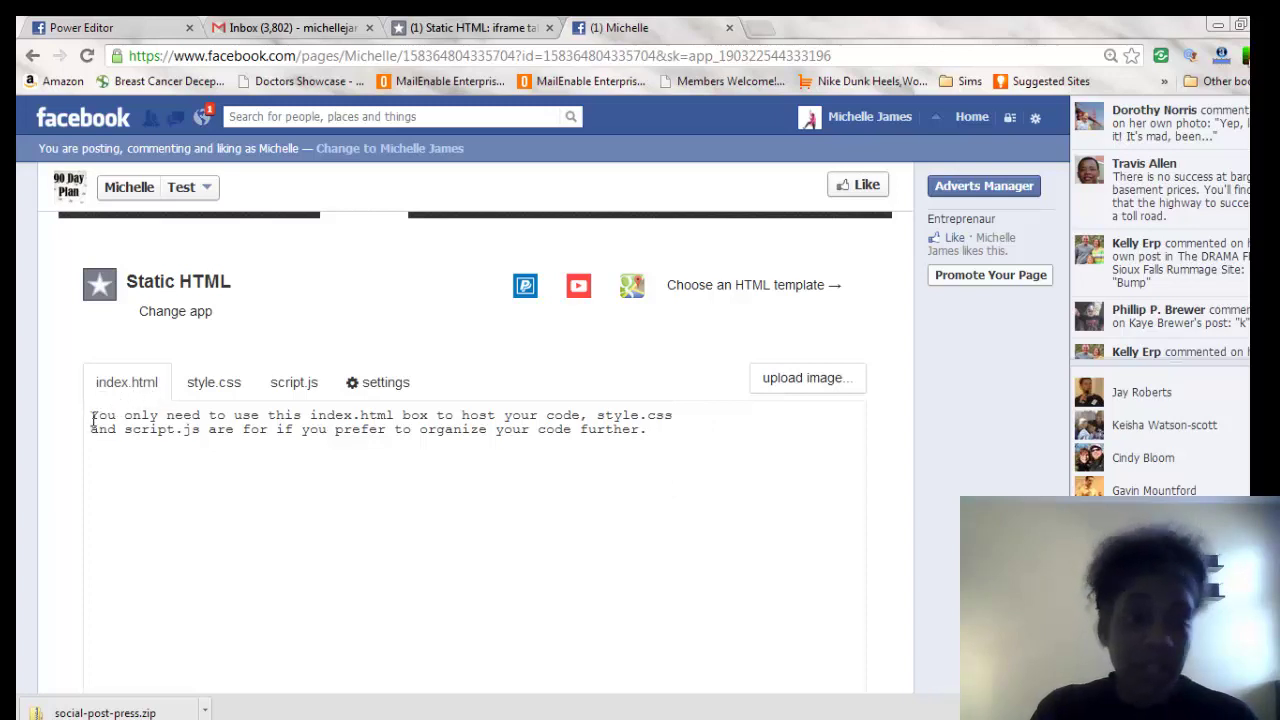
left_click_drag(92, 420, 682, 433)
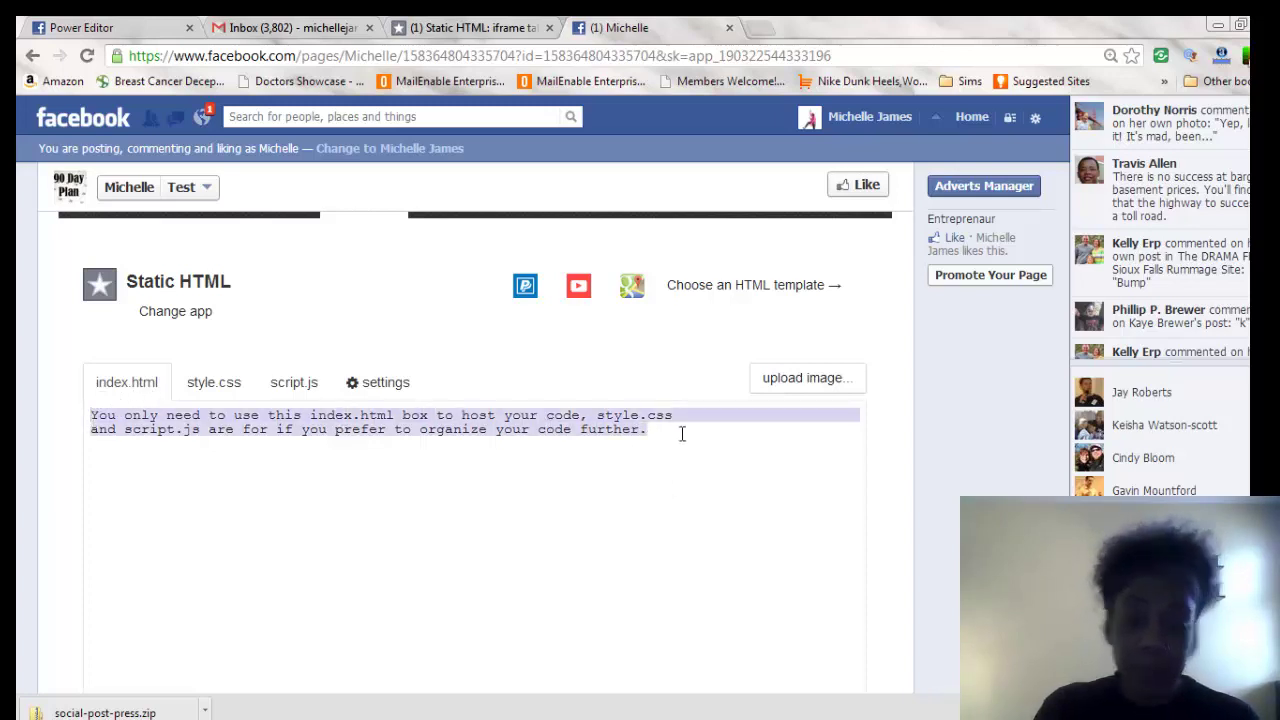
key("BackSpace")
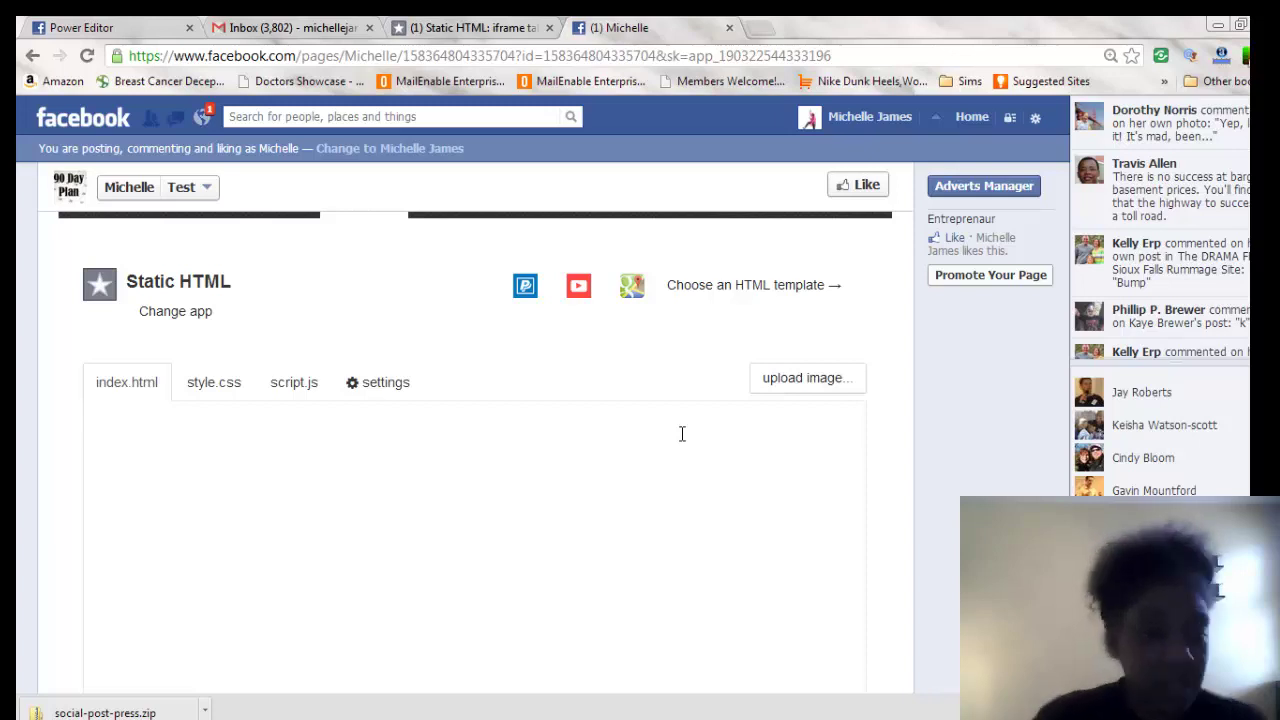
Open quackit.com's Online HTML Editor, delete all its sample content, and open a new browser tab
left_click(682, 433)
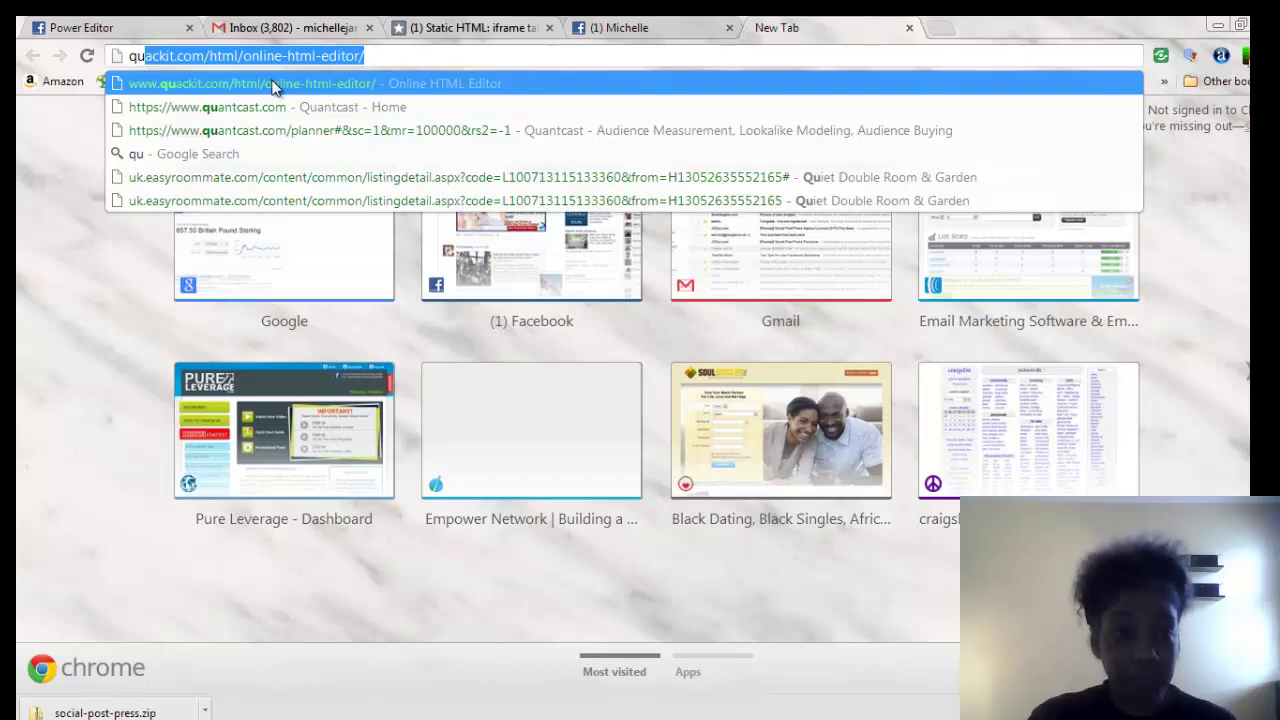
left_click(279, 83)
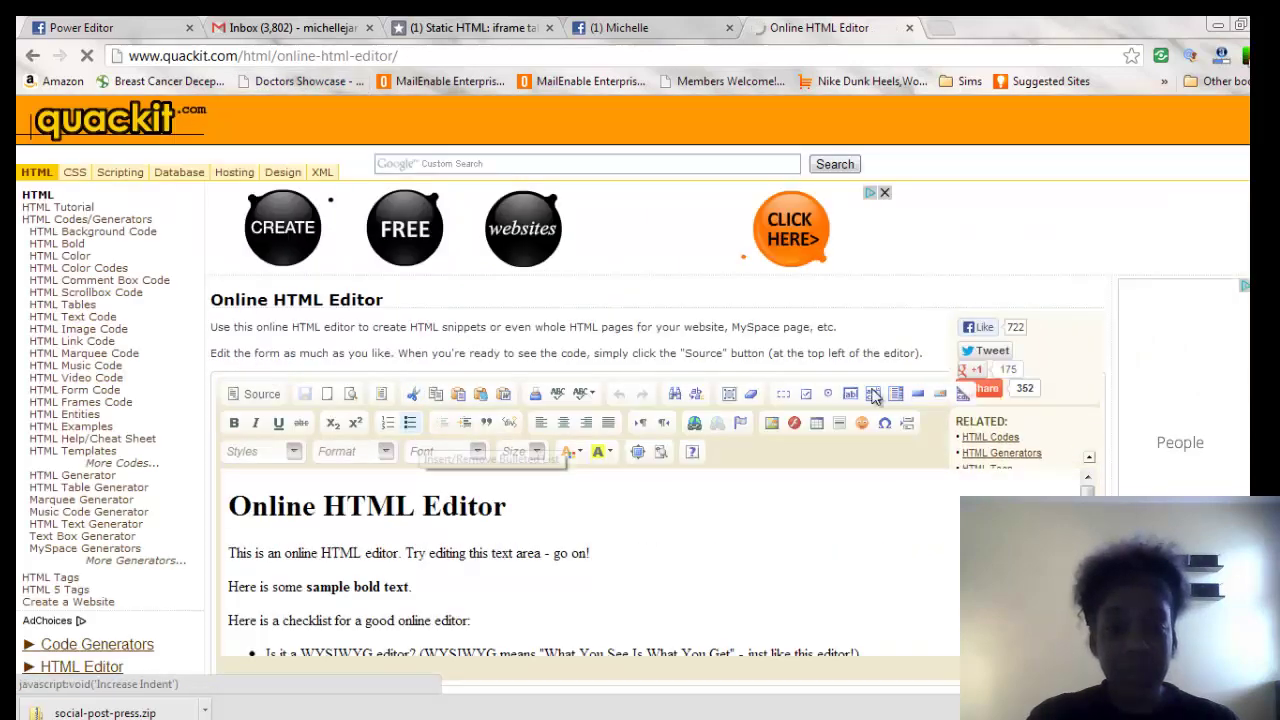
scroll(772, 326, "down", 3)
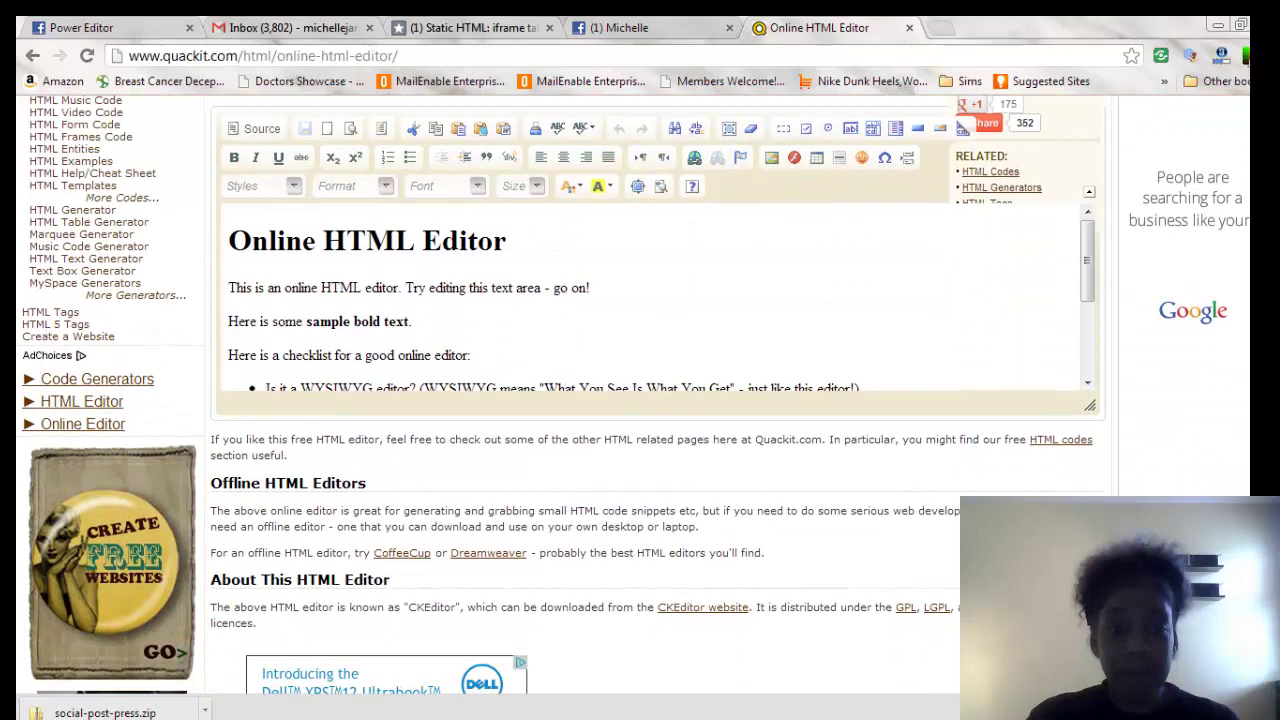
left_click(252, 225)
left_click_drag(240, 228, 949, 398)
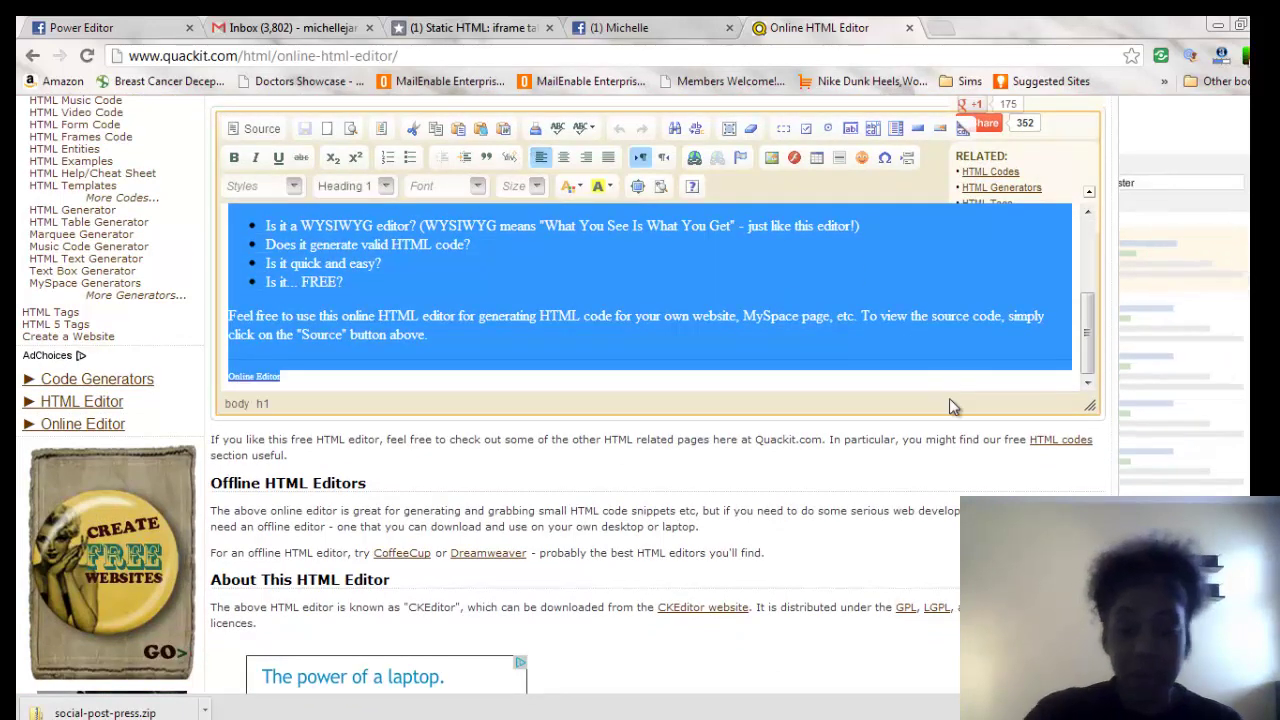
key("Delete")
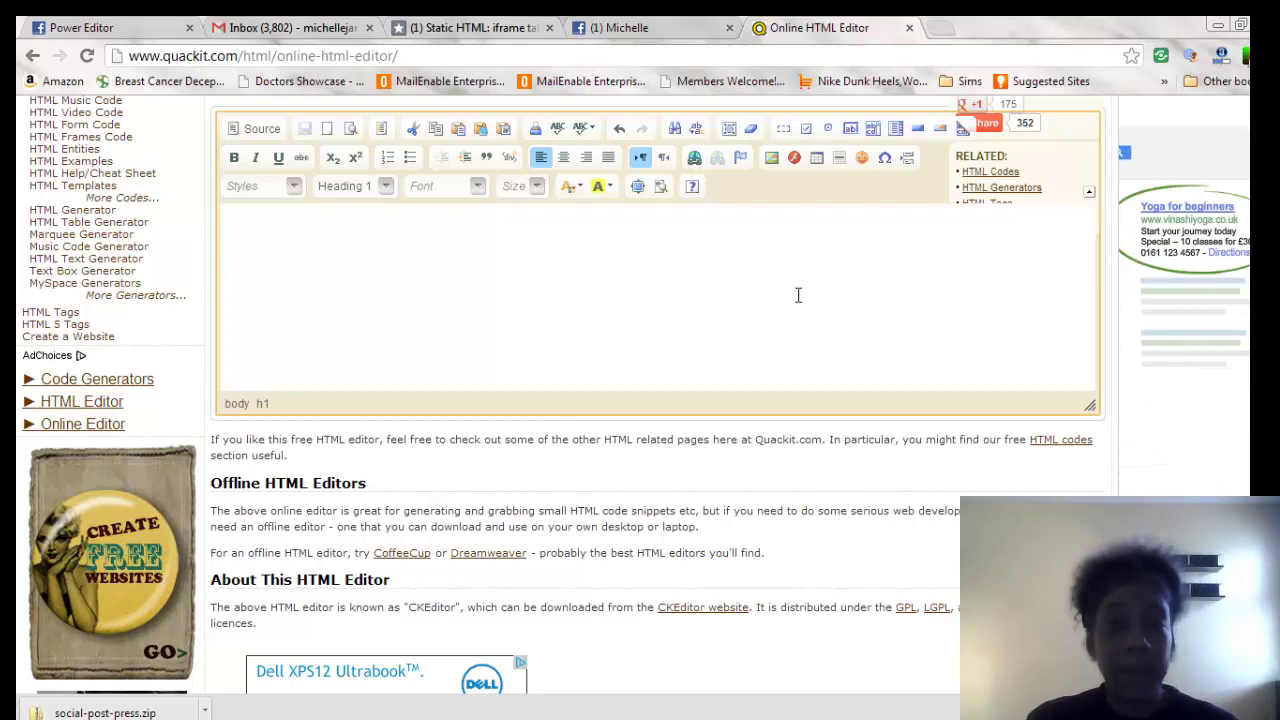
left_click(950, 31)
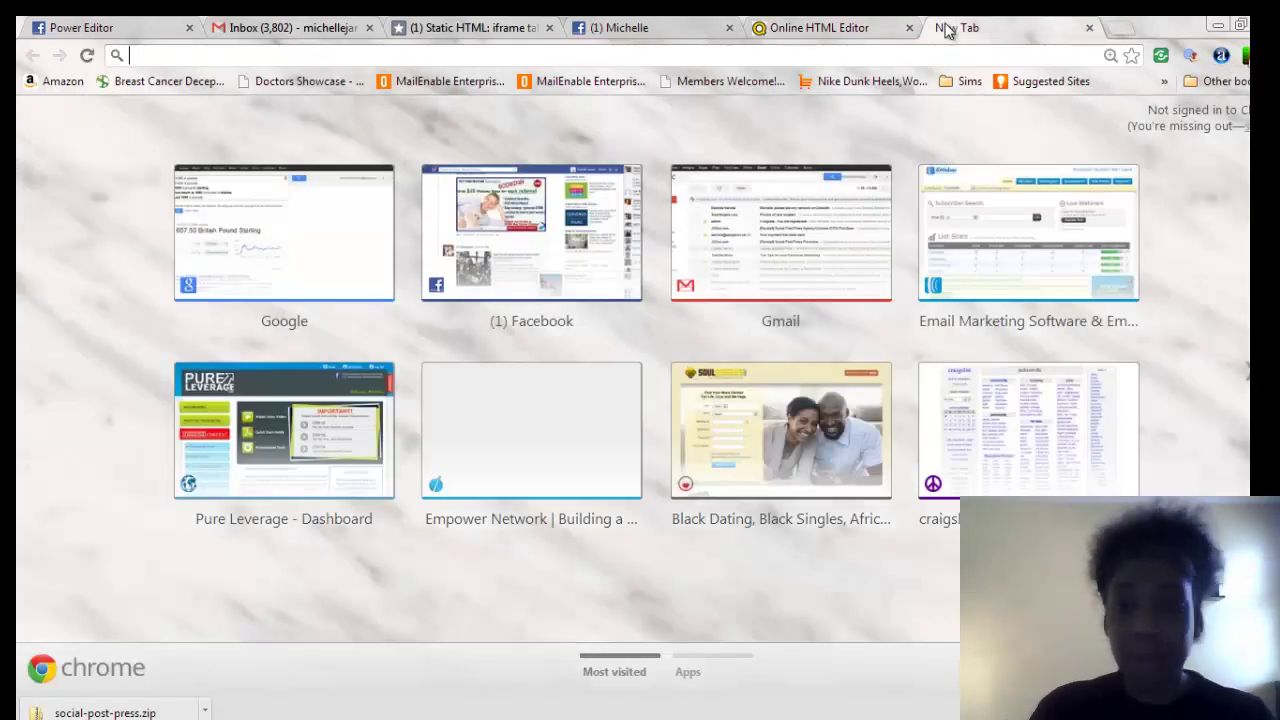
Publish the Franchise v Business AWeber form via 'I Will Install My Form' and select its Raw HTML code
left_click(1040, 281)
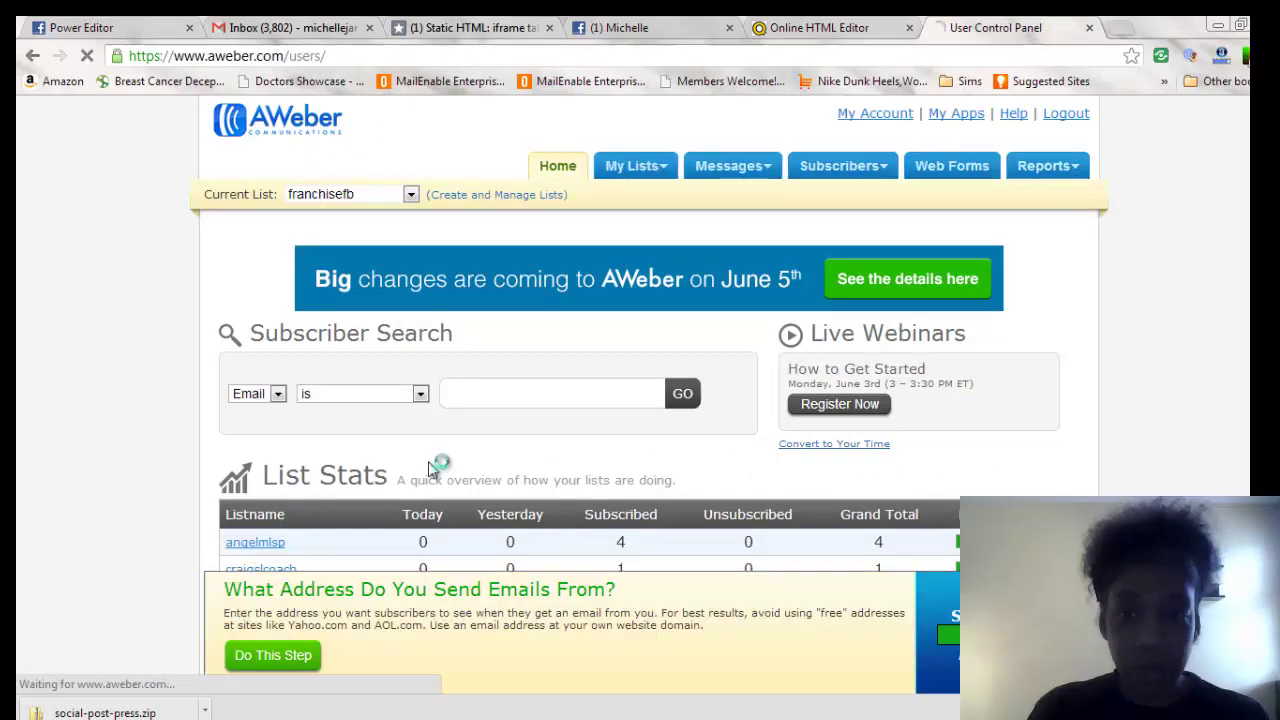
left_click(949, 165)
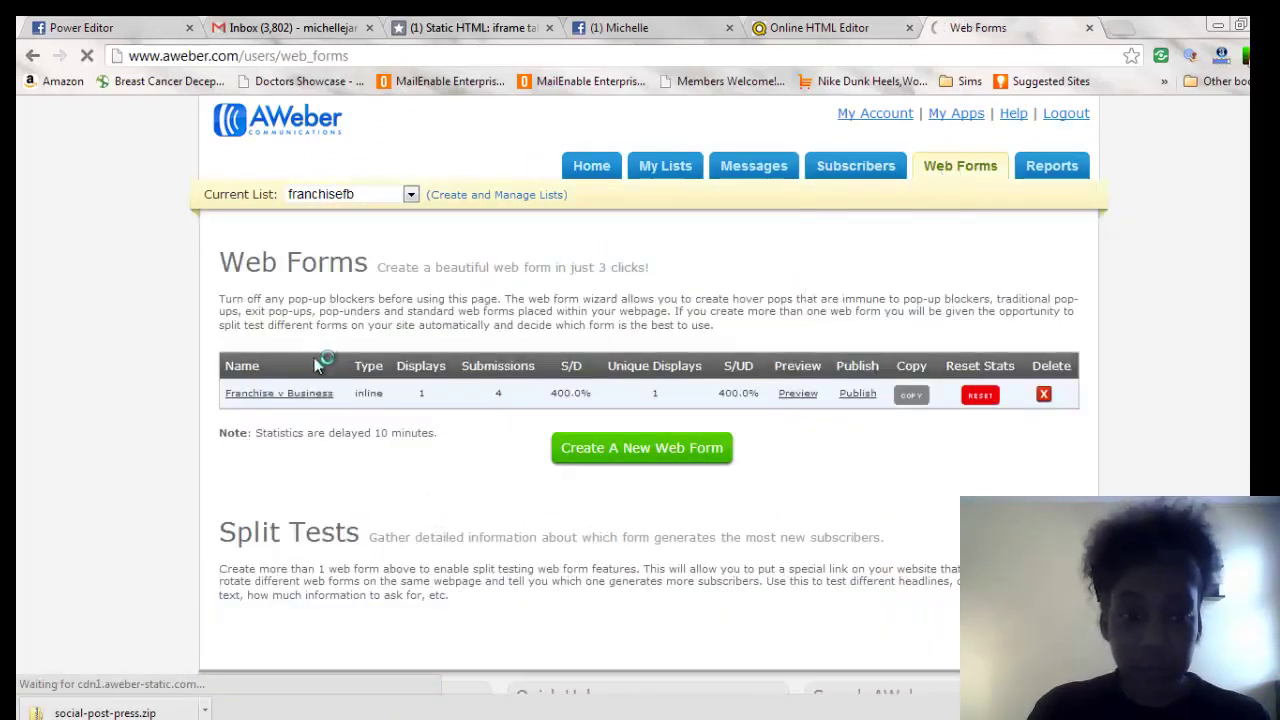
left_click(307, 401)
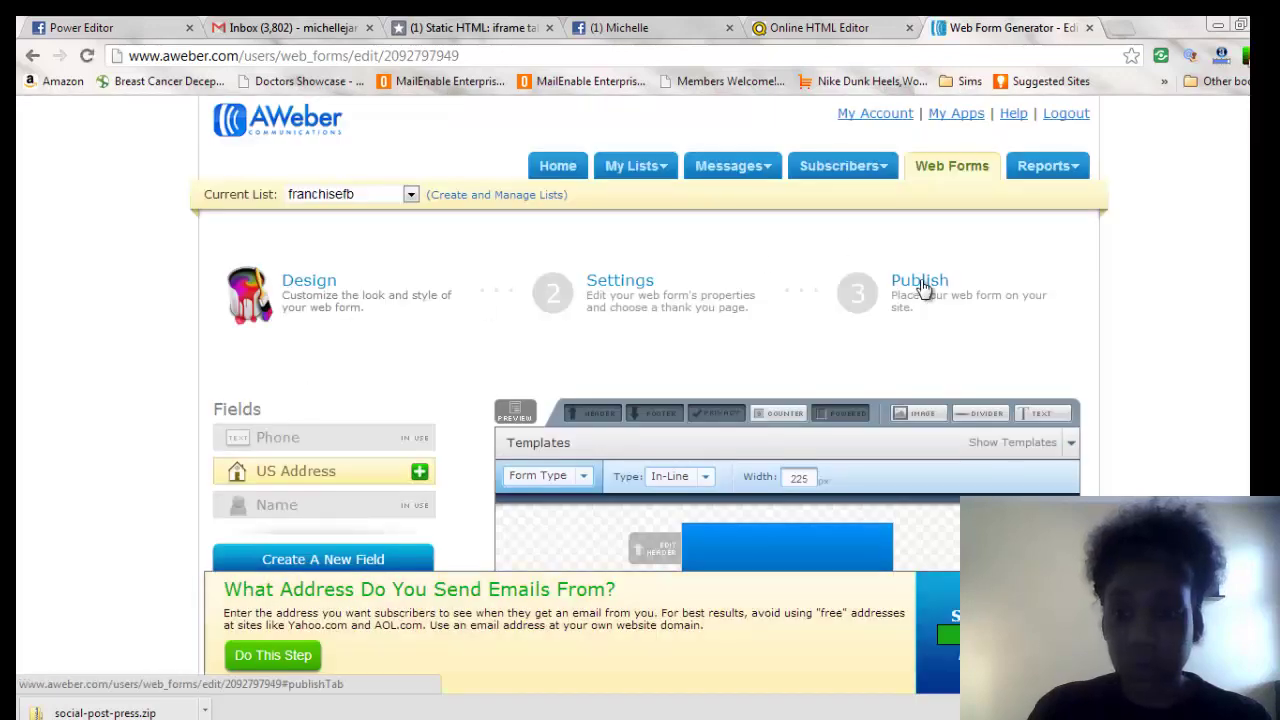
left_click(921, 281)
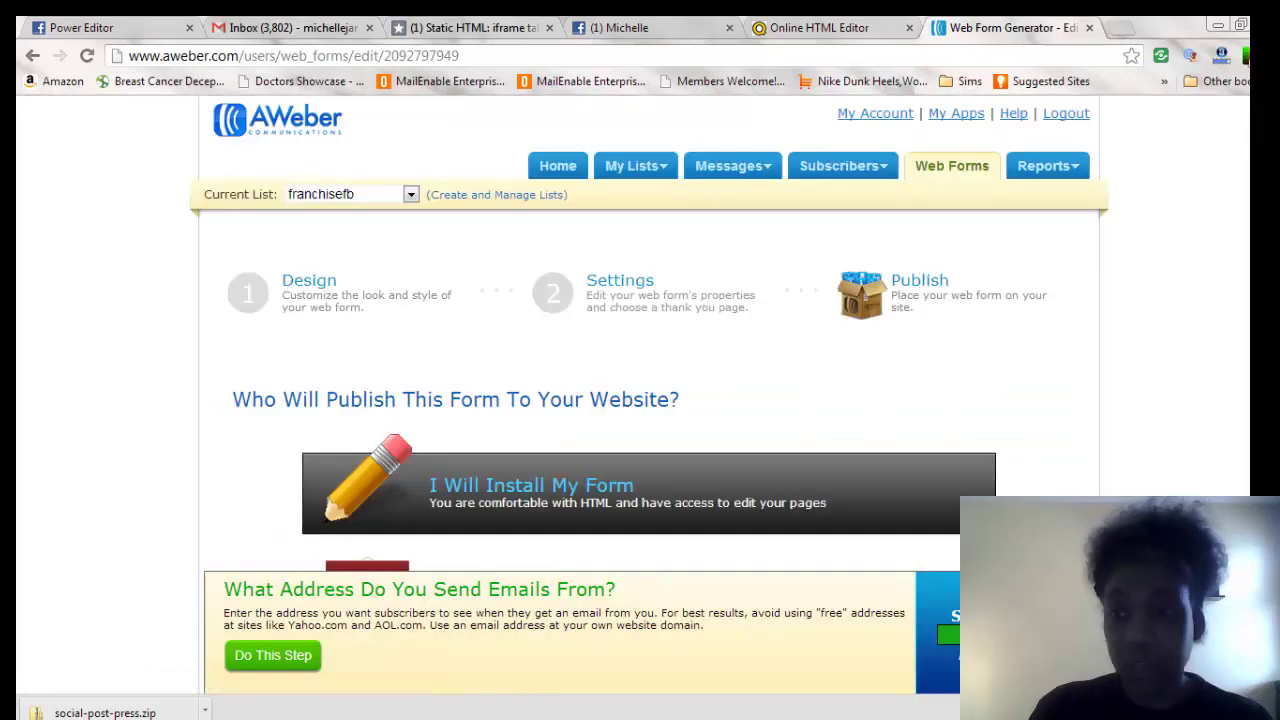
scroll(1090, 560, "down", 1)
scroll(1090, 560, "down", 3)
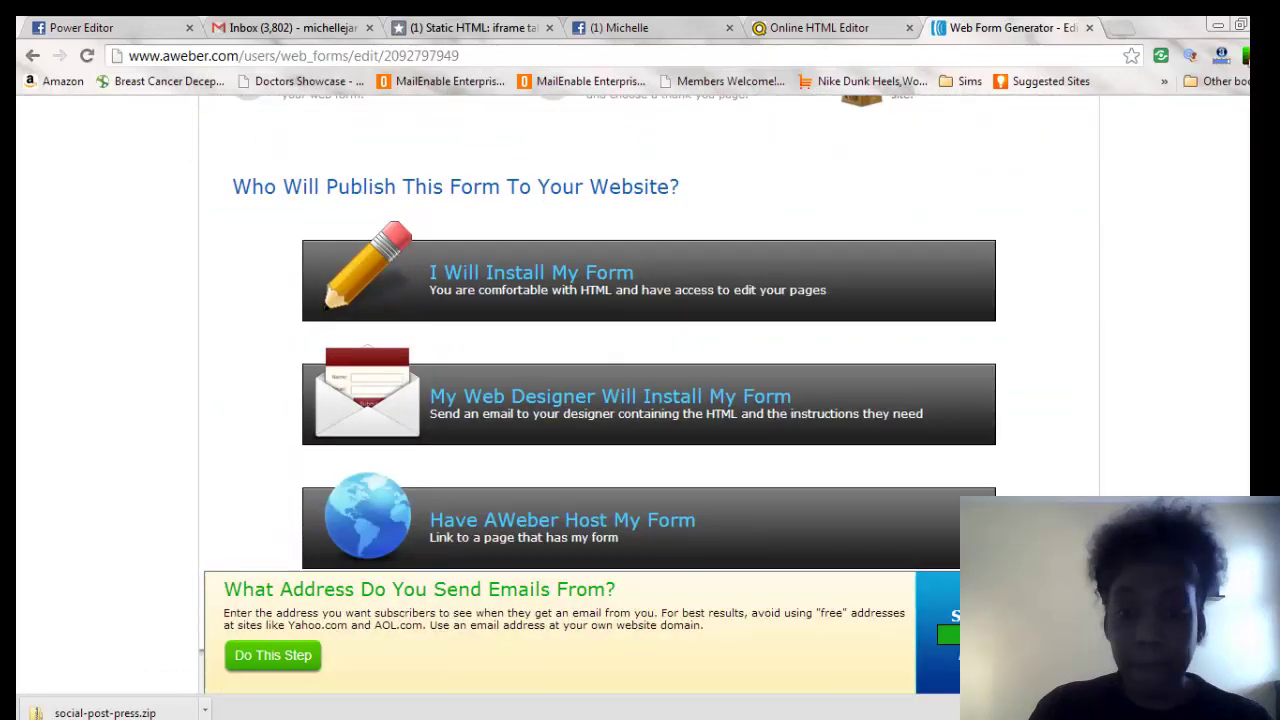
left_click(826, 266)
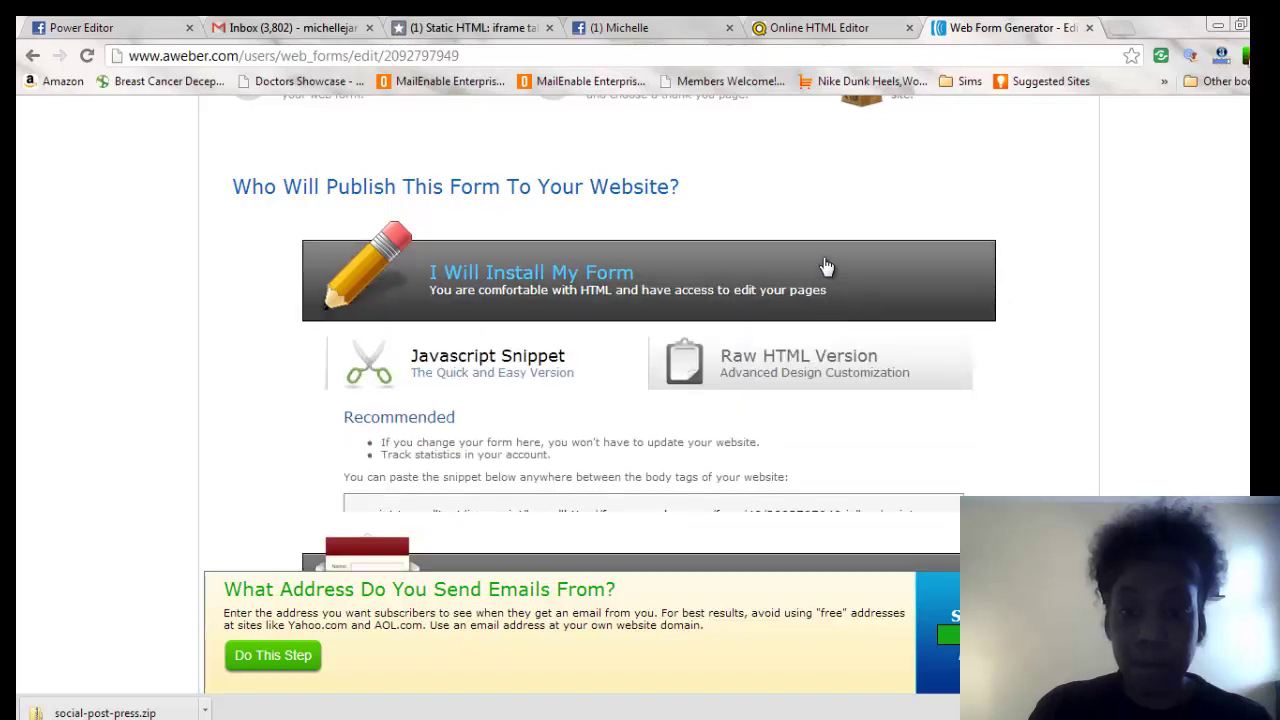
left_click(790, 366)
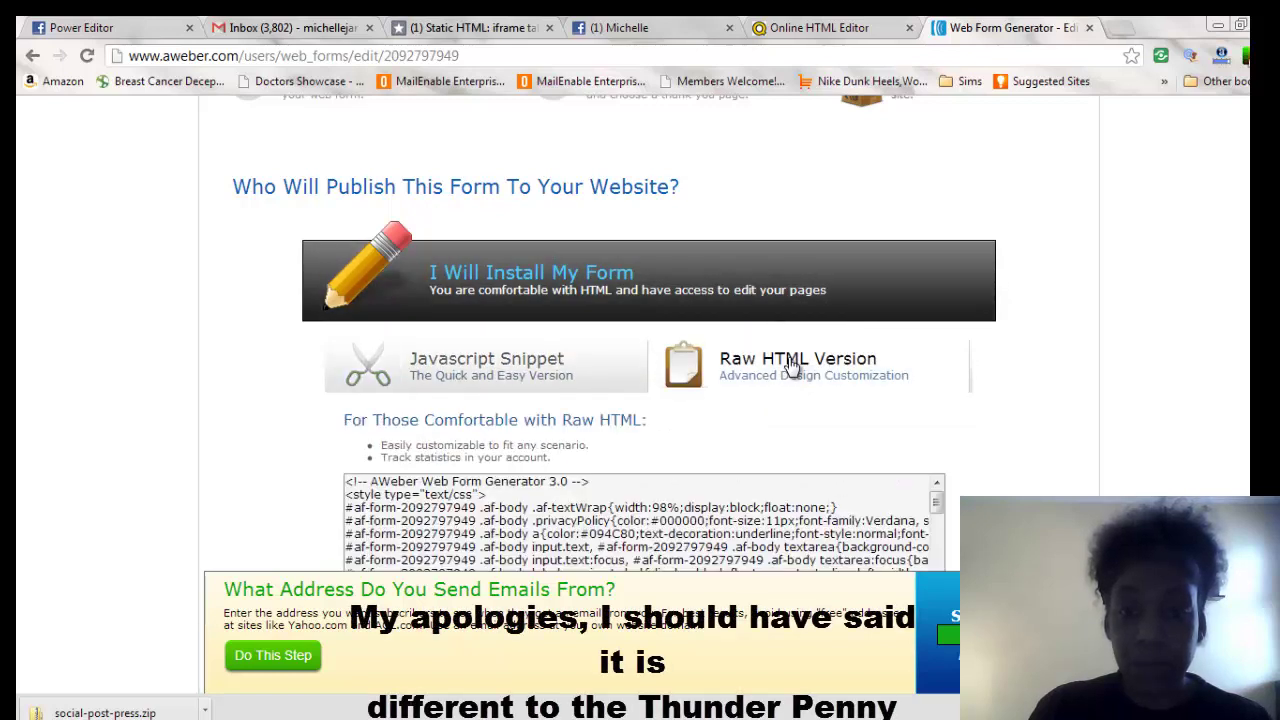
left_click(349, 484)
left_click(349, 484)
left_click(349, 484)
key("ctrl+c")
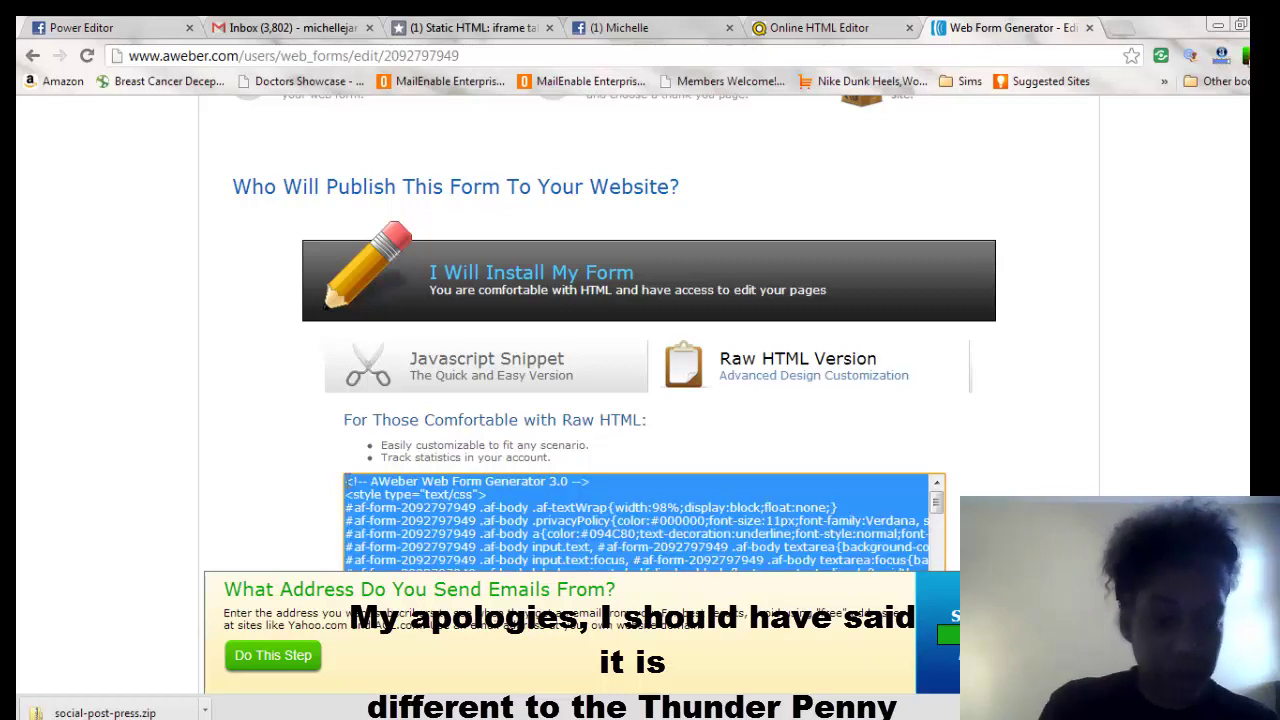
Paste the AWeber form code over Quackit's source skeleton, preview it, and select all the code
left_click(812, 30)
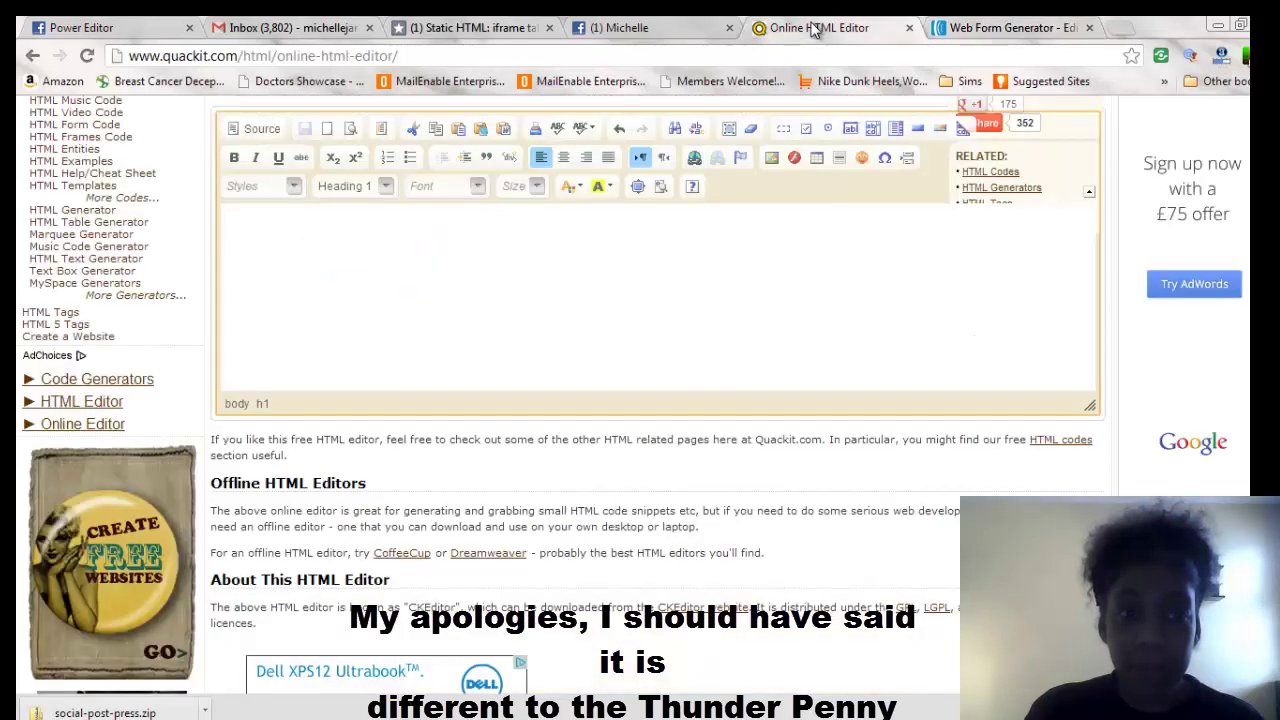
left_click(259, 129)
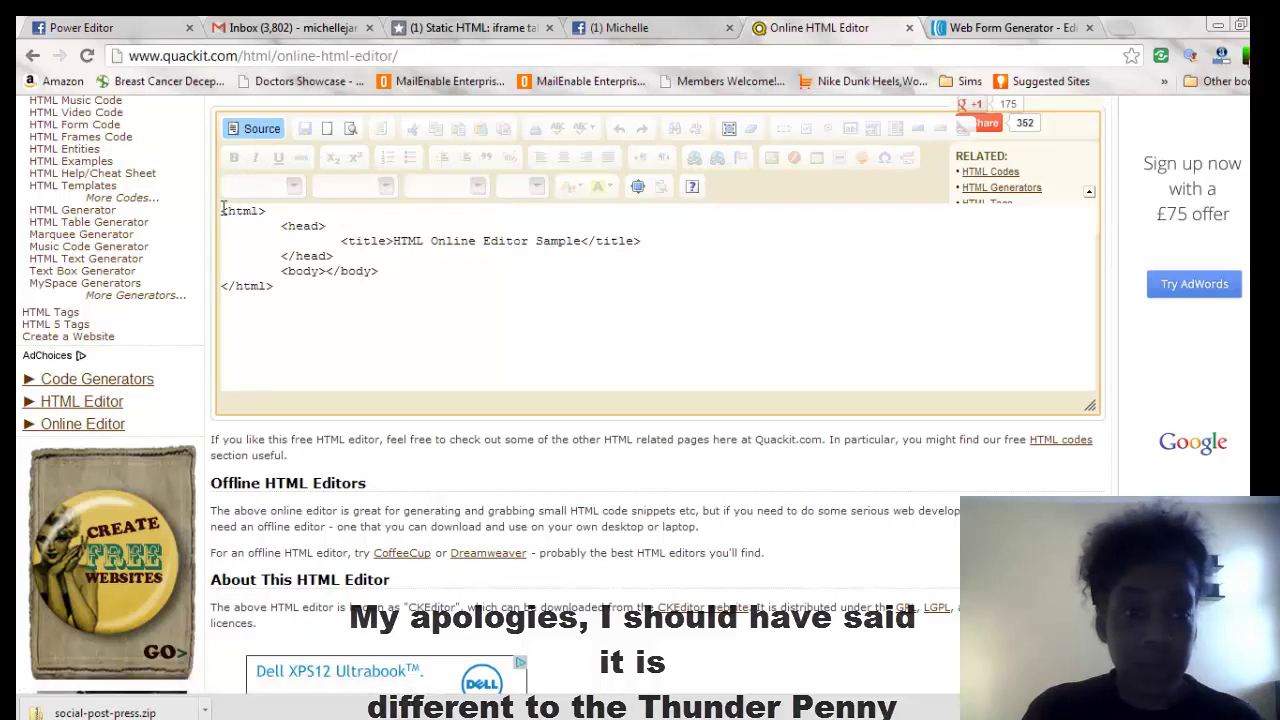
left_click_drag(222, 210, 425, 307)
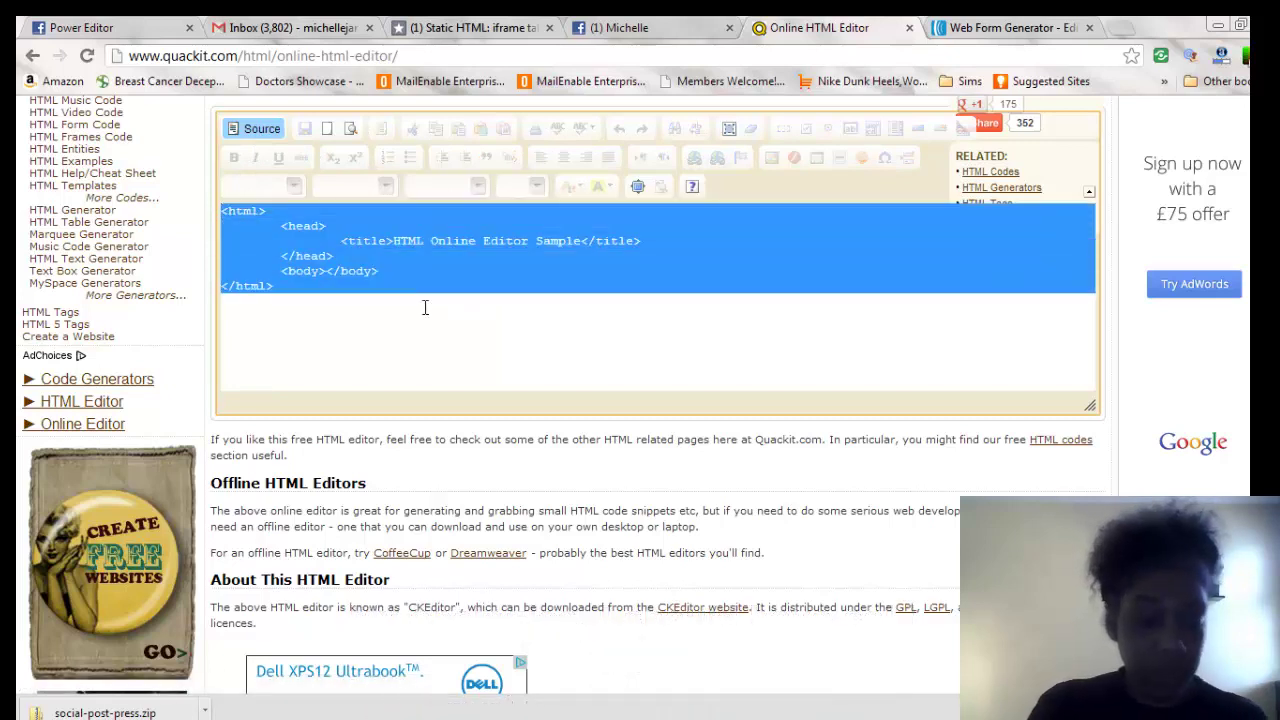
key("ctrl+v")
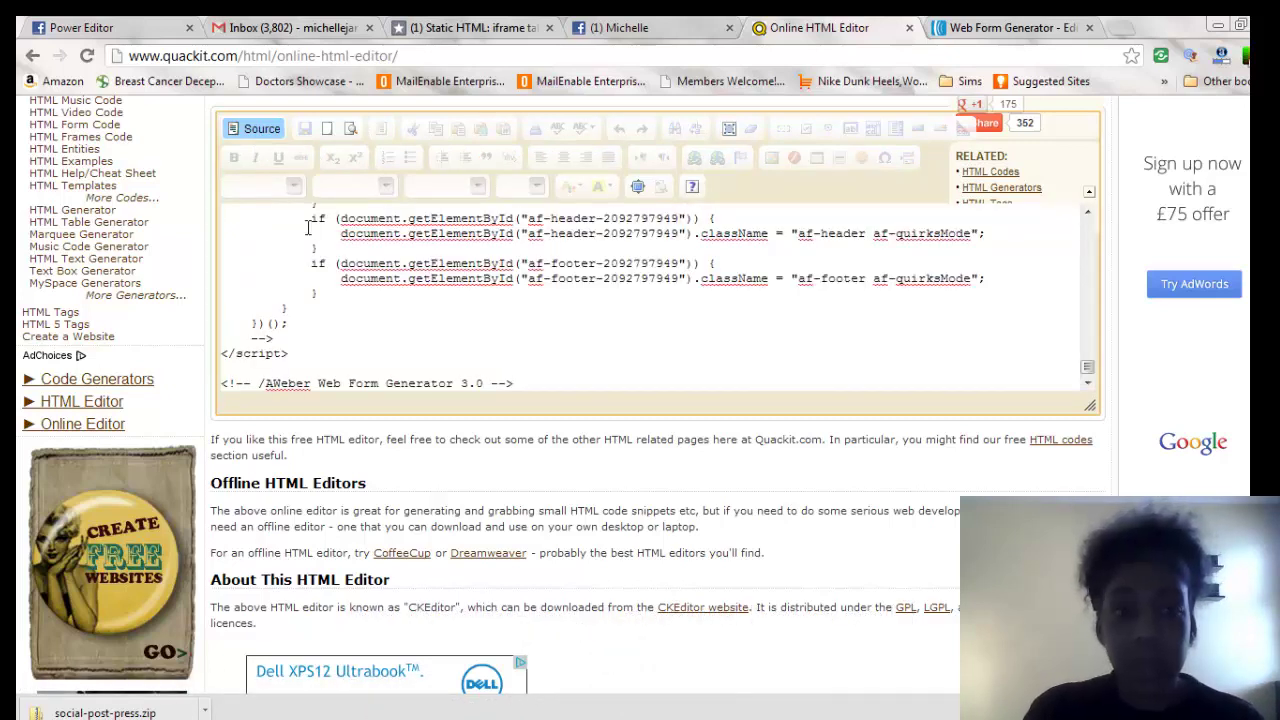
left_click(259, 129)
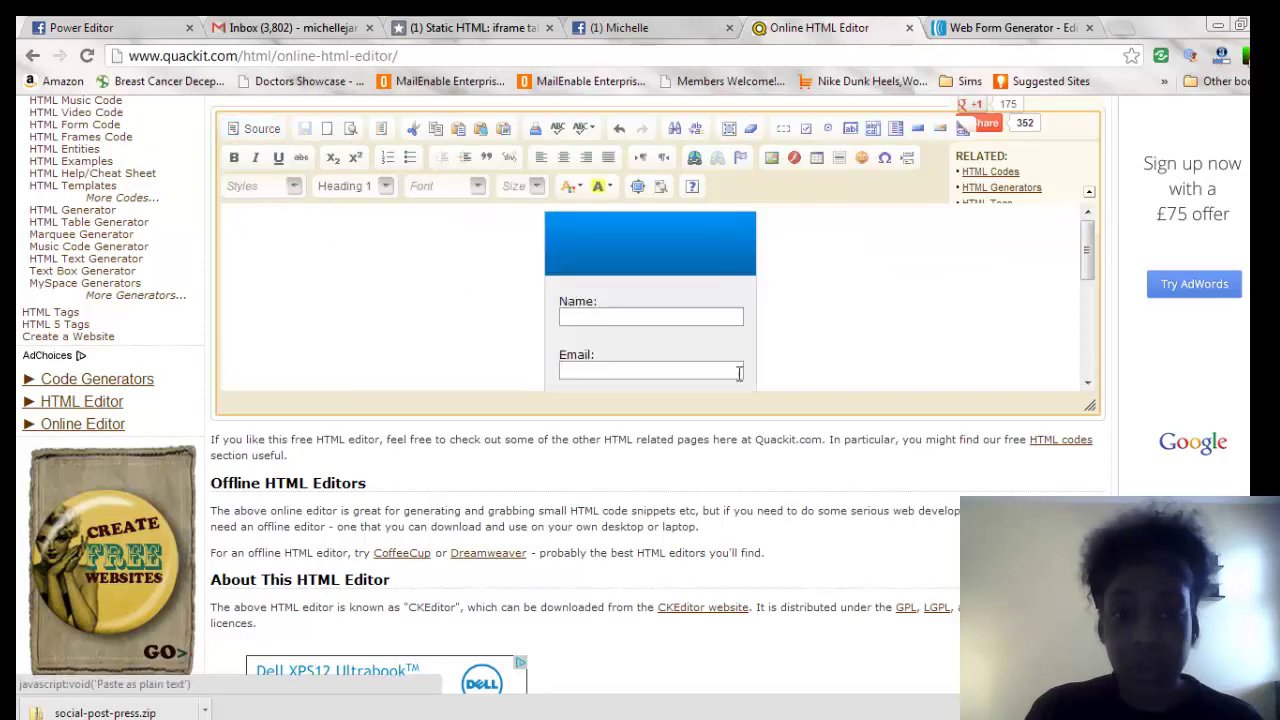
left_click(259, 129)
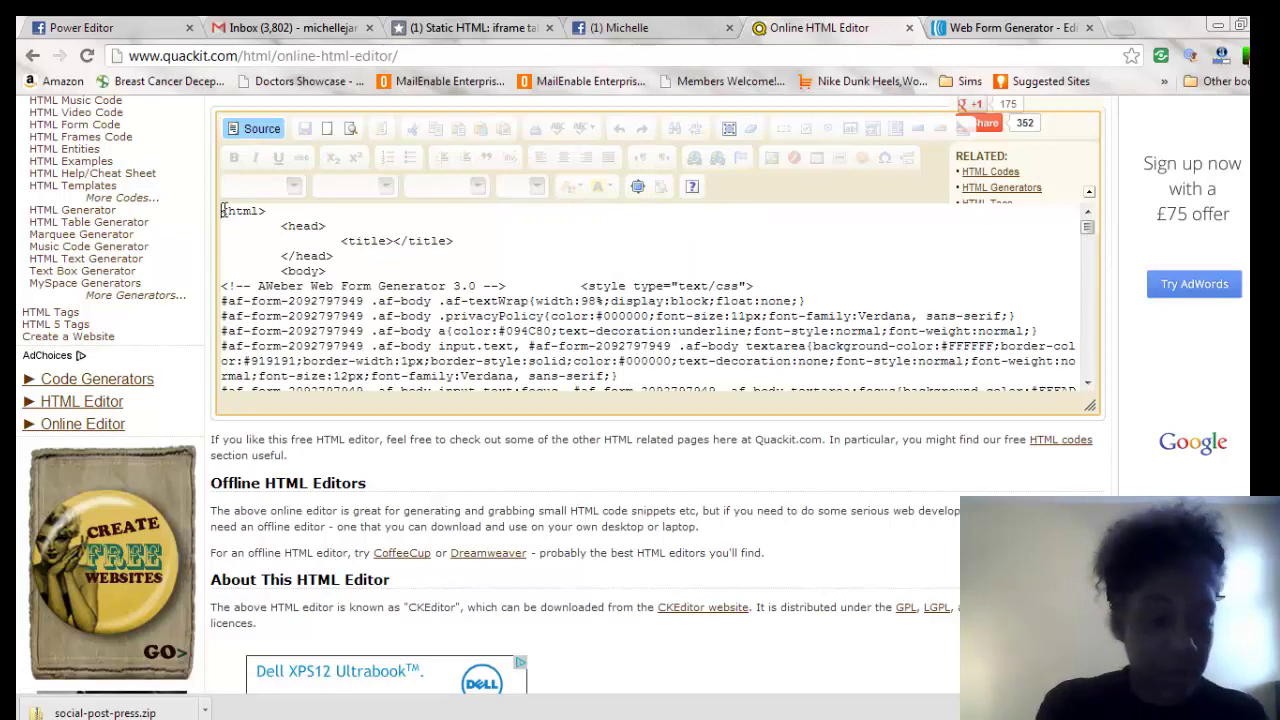
key("ctrl+a")
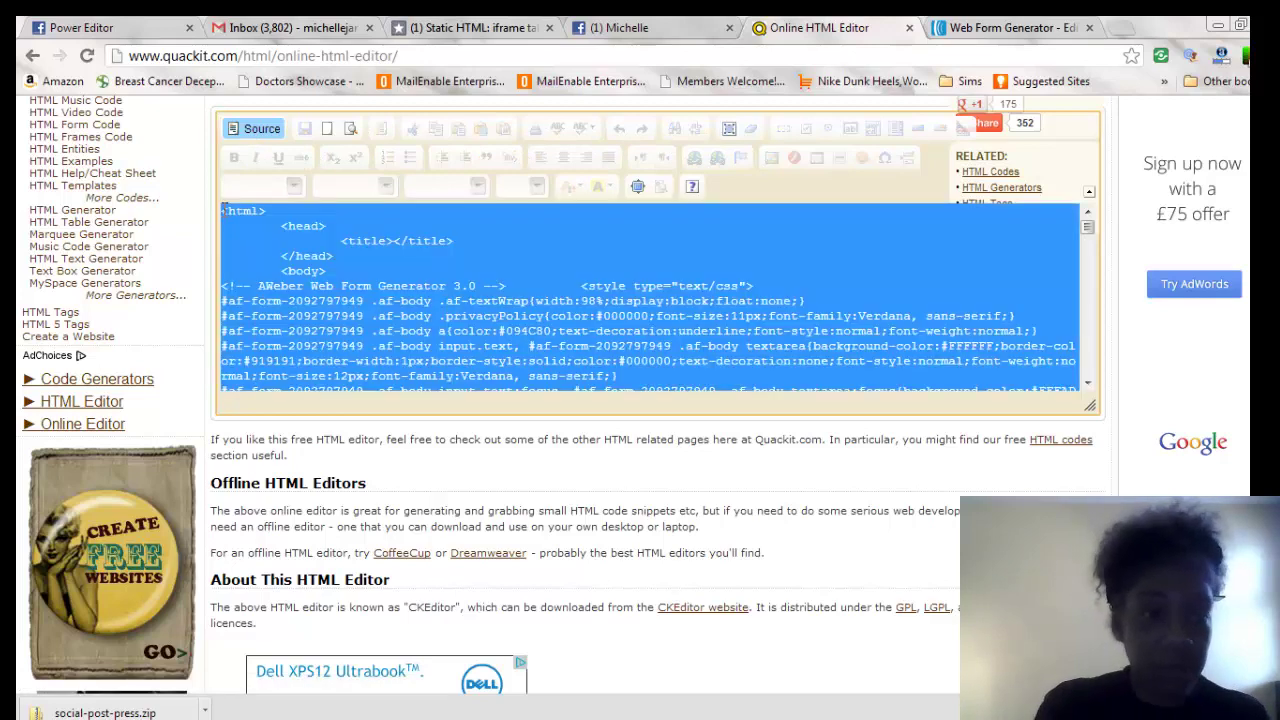
left_click(630, 28)
Paste the AWeber form code into the Test tab's empty index.html and review the insecure-URL warning
left_click(318, 468)
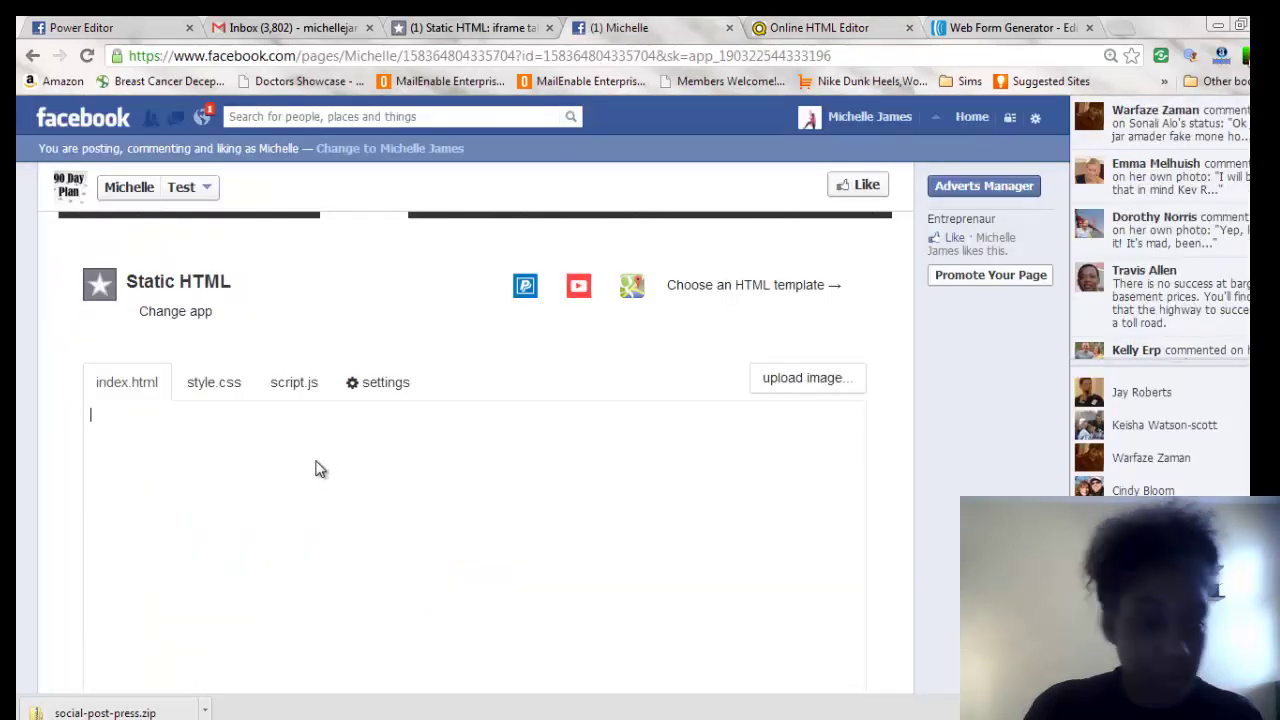
key("ctrl+v")
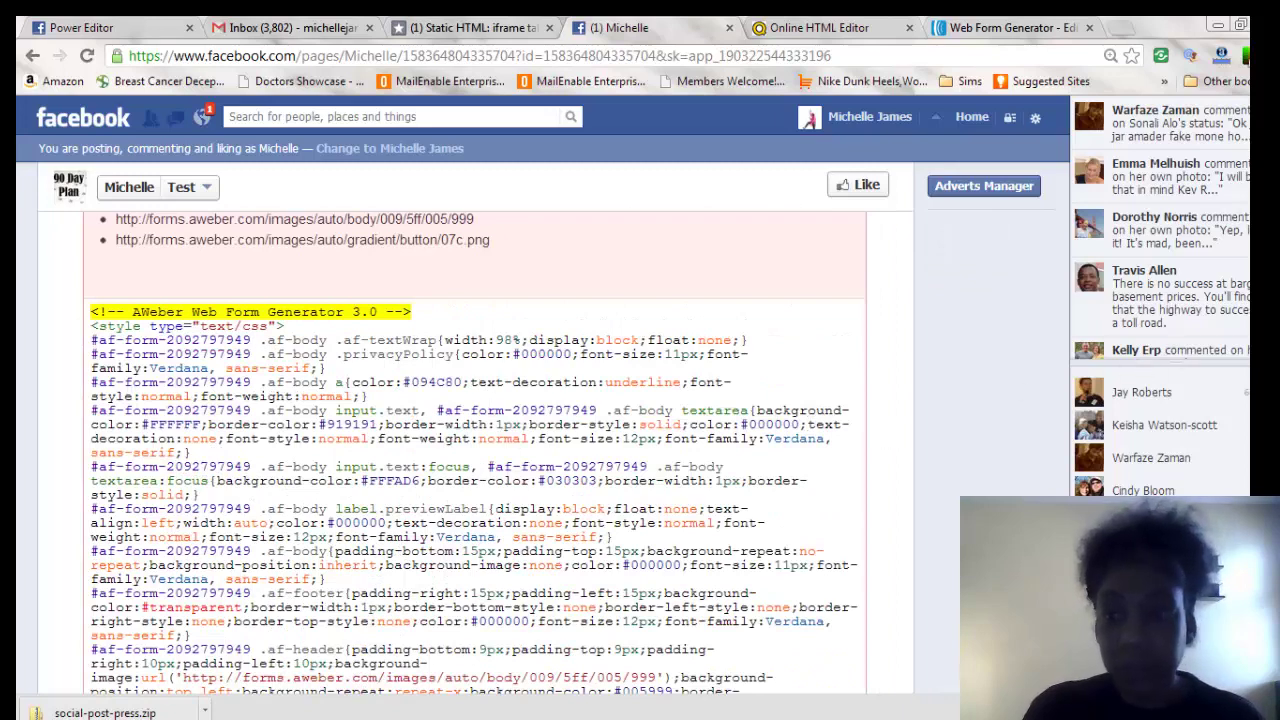
scroll(475, 450, "up", 3)
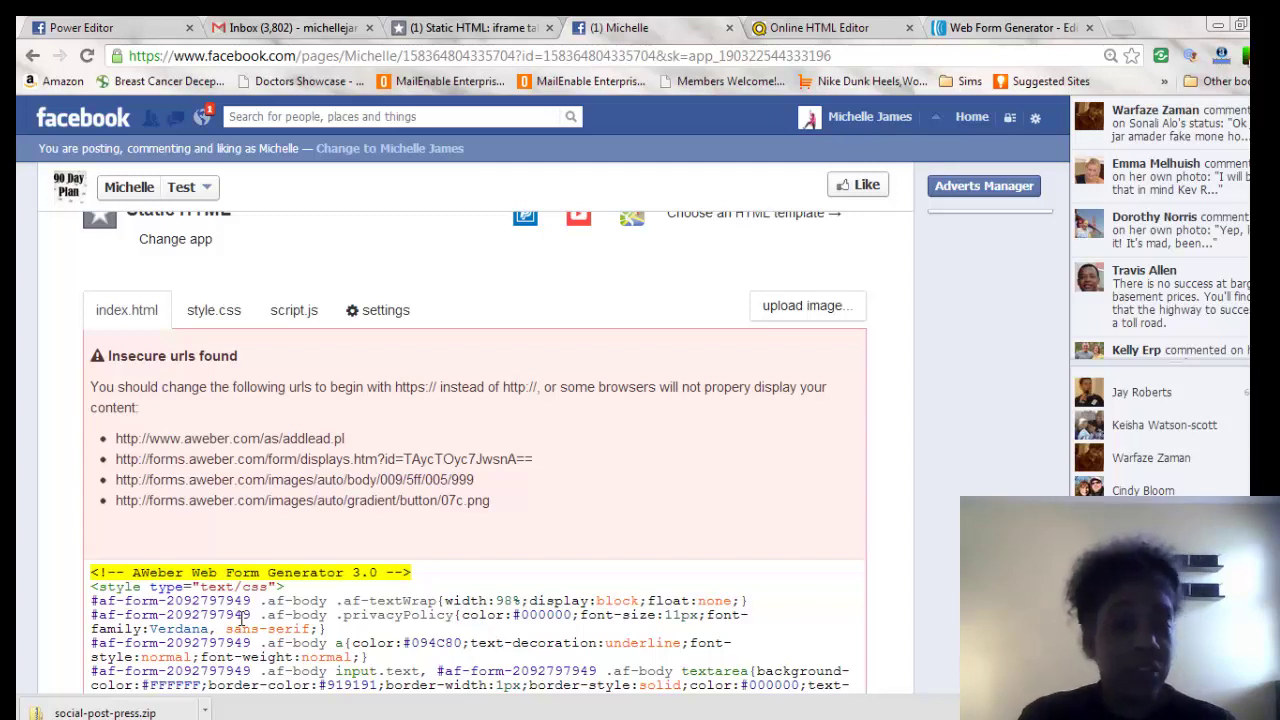
scroll(475, 450, "up", 2)
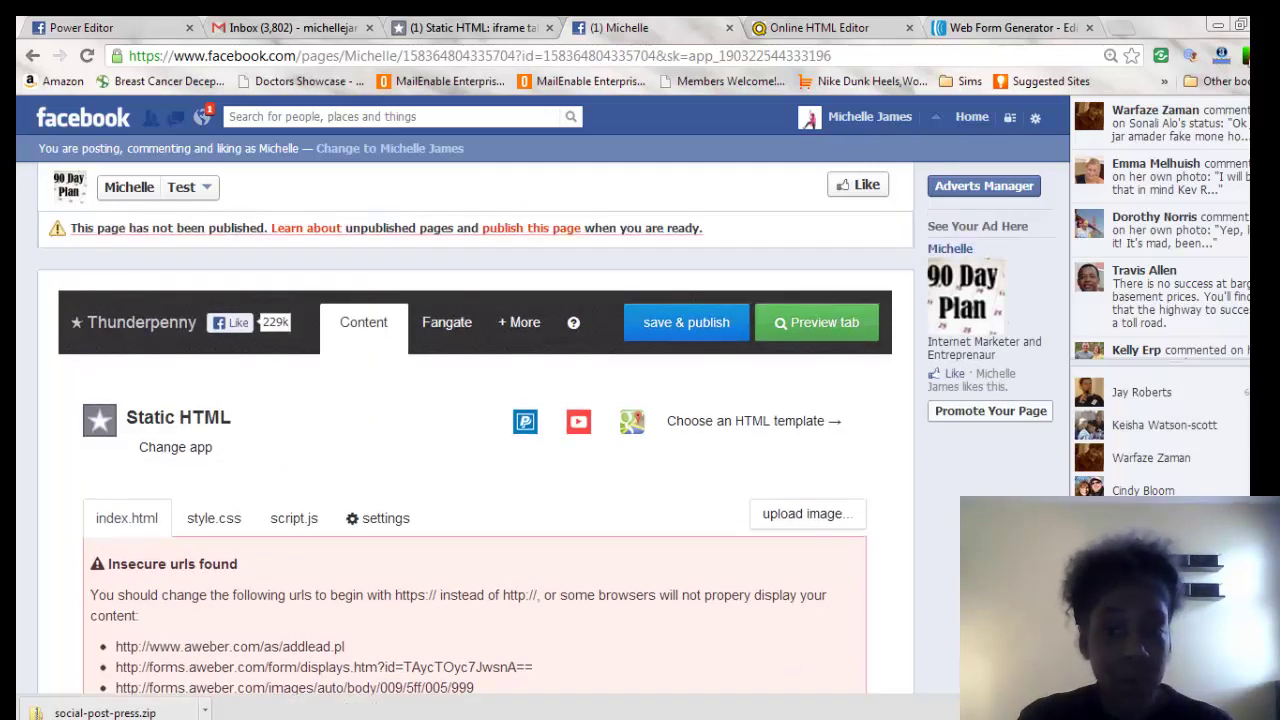
scroll(475, 450, "down", 1)
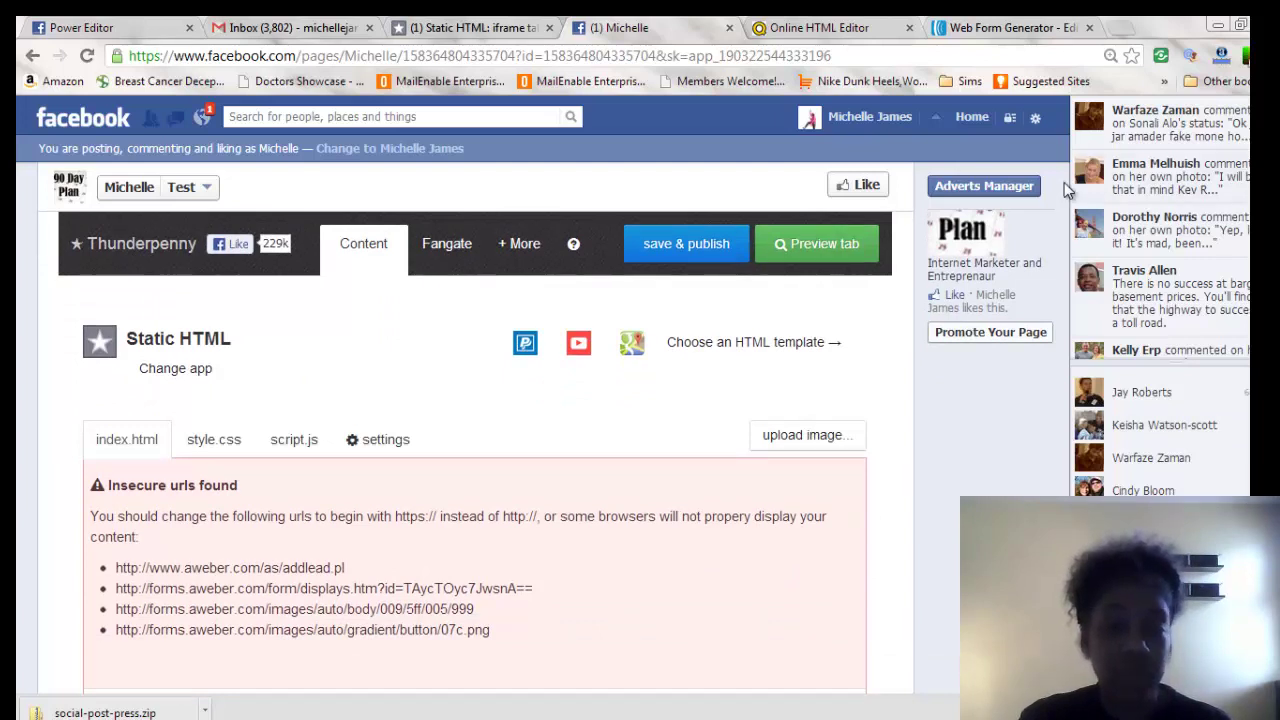
Preview the Test page tab, then view its Fangate settings, where fangate is not enabled
left_click(828, 244)
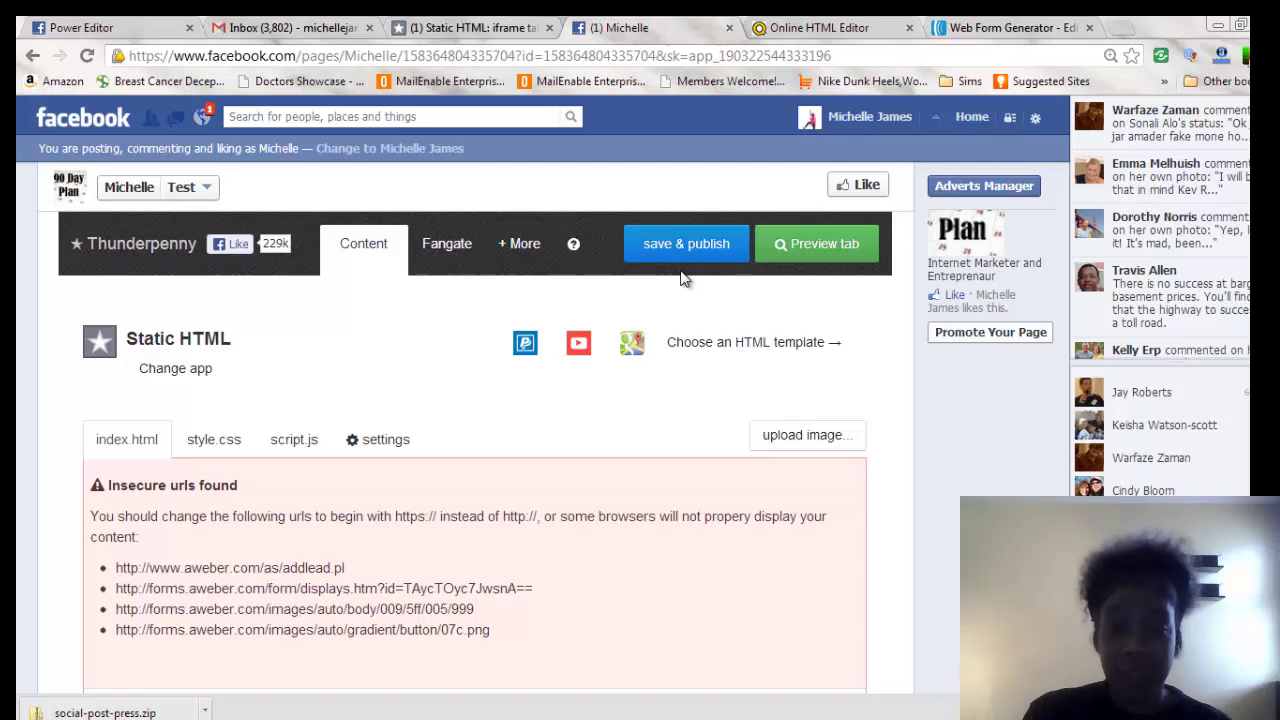
left_click(447, 250)
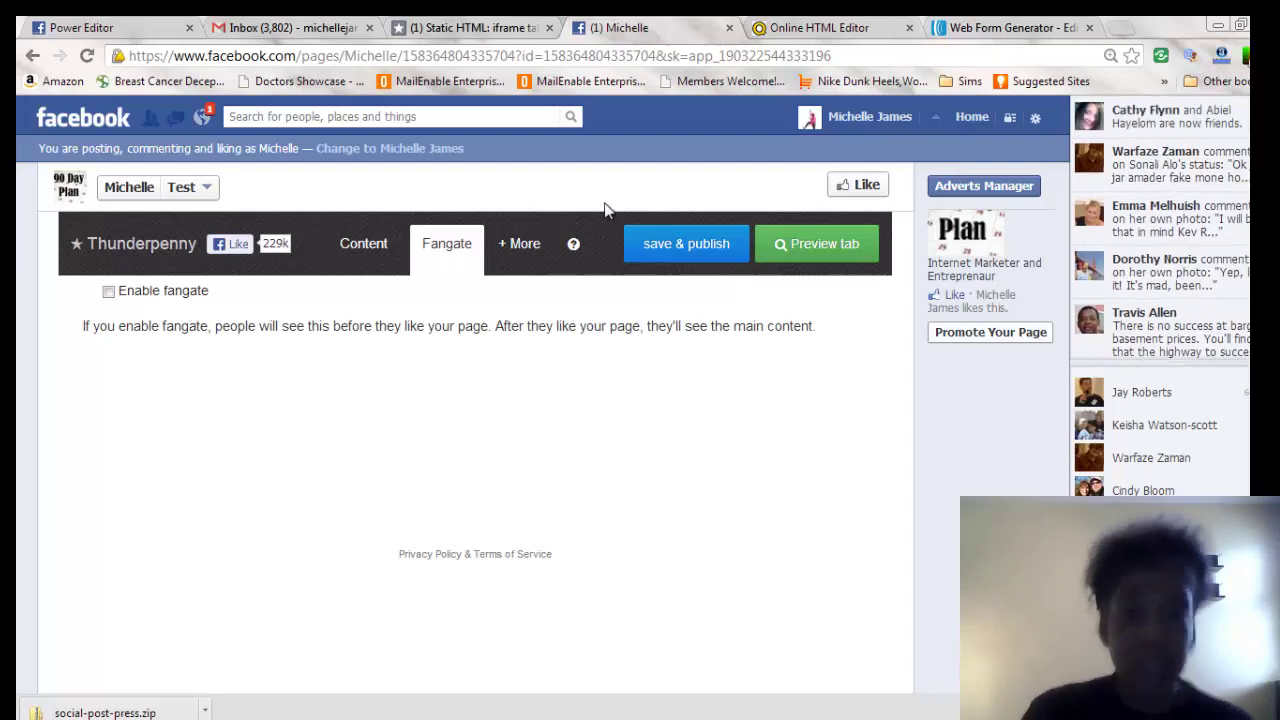
In Quackit's rendered view, insert a blank line inside the form's blue header, then return to source view
left_click(841, 28)
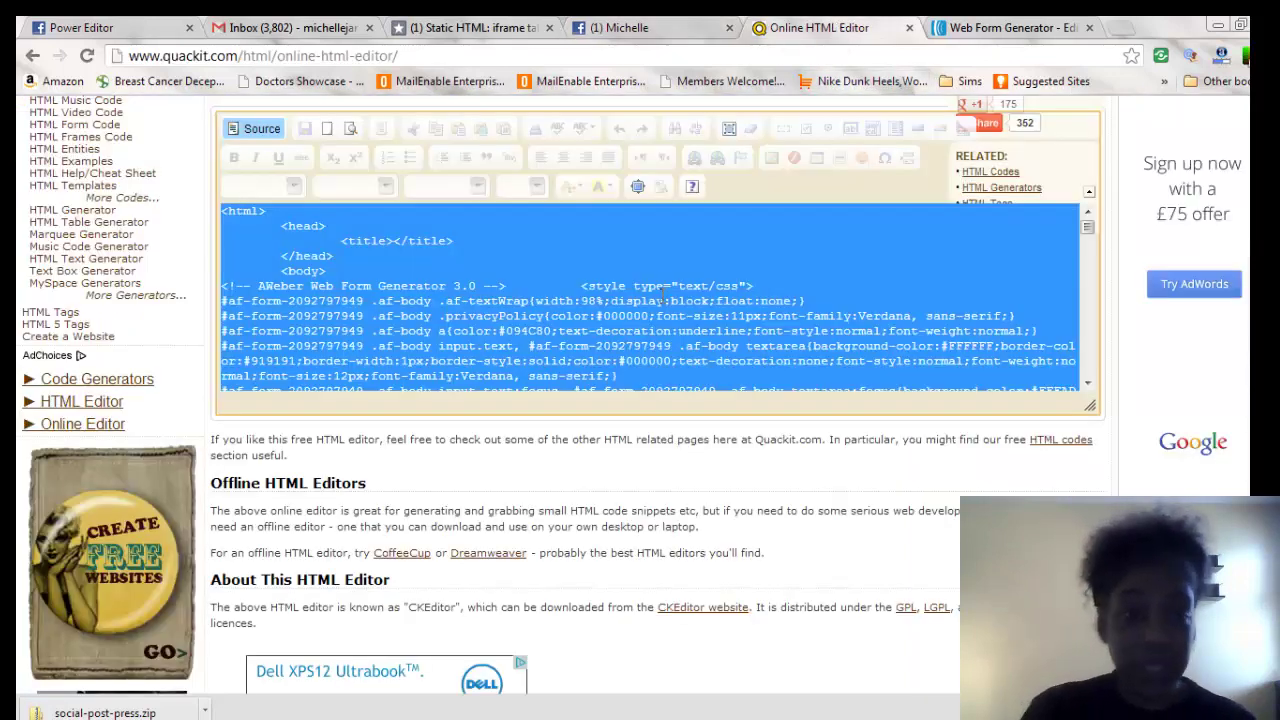
left_click(255, 130)
left_click(312, 272)
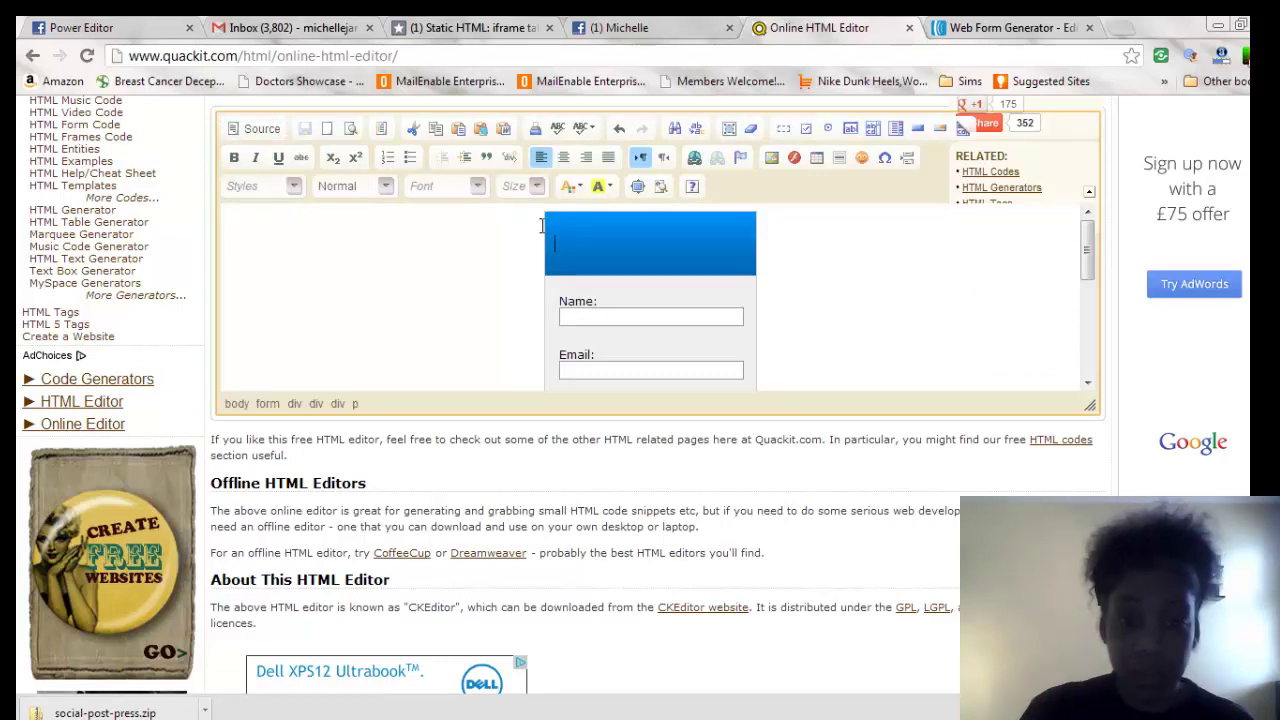
key("Return")
key("Return")
key("Return")
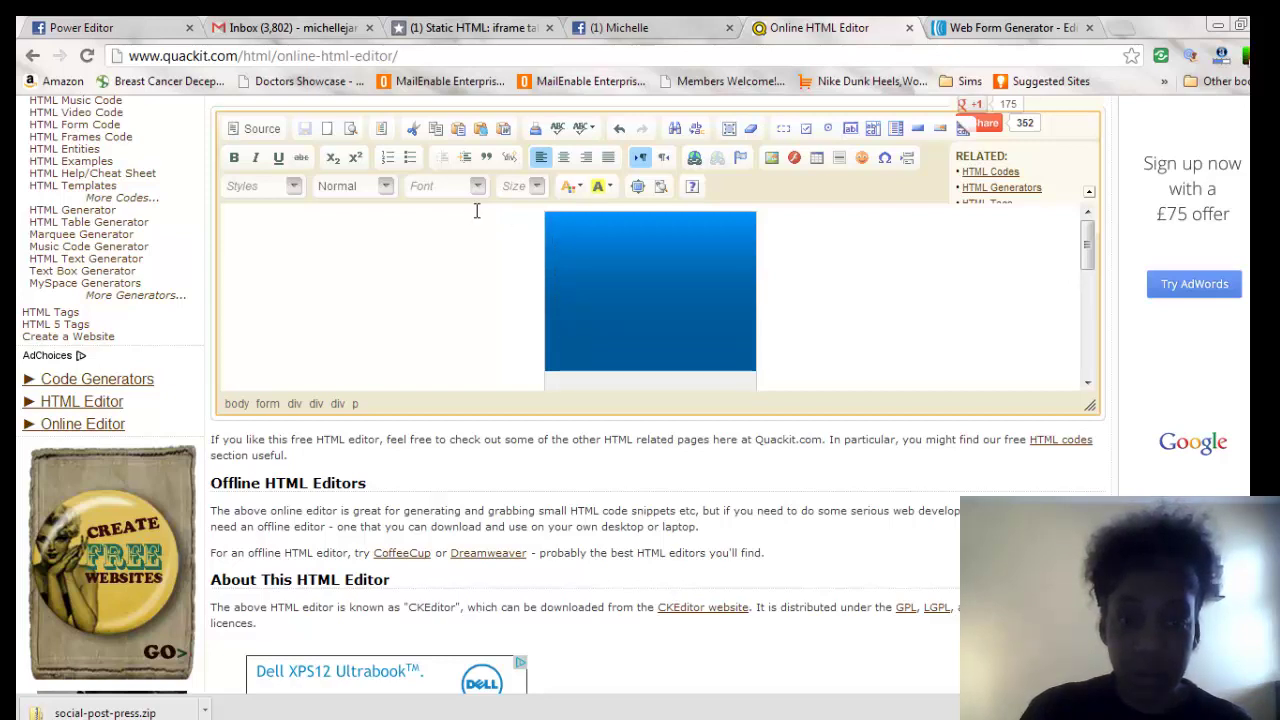
left_click(1089, 368)
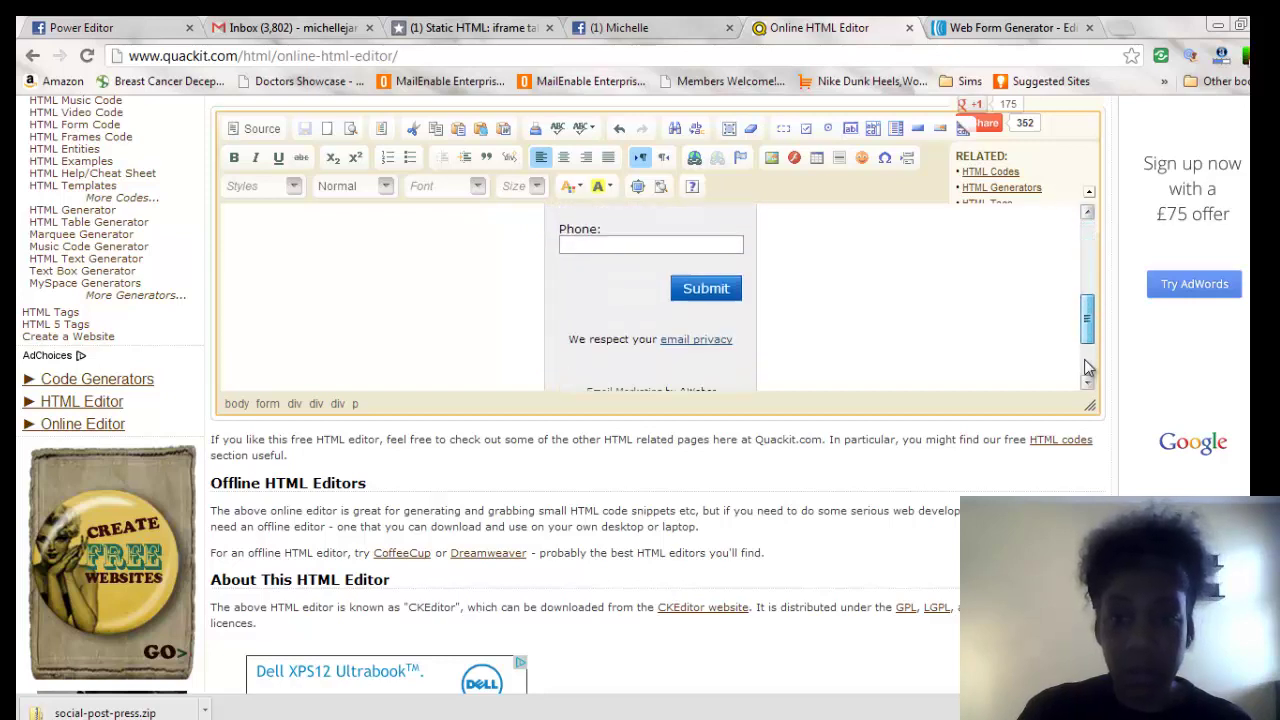
left_click(1089, 368)
left_click(797, 348)
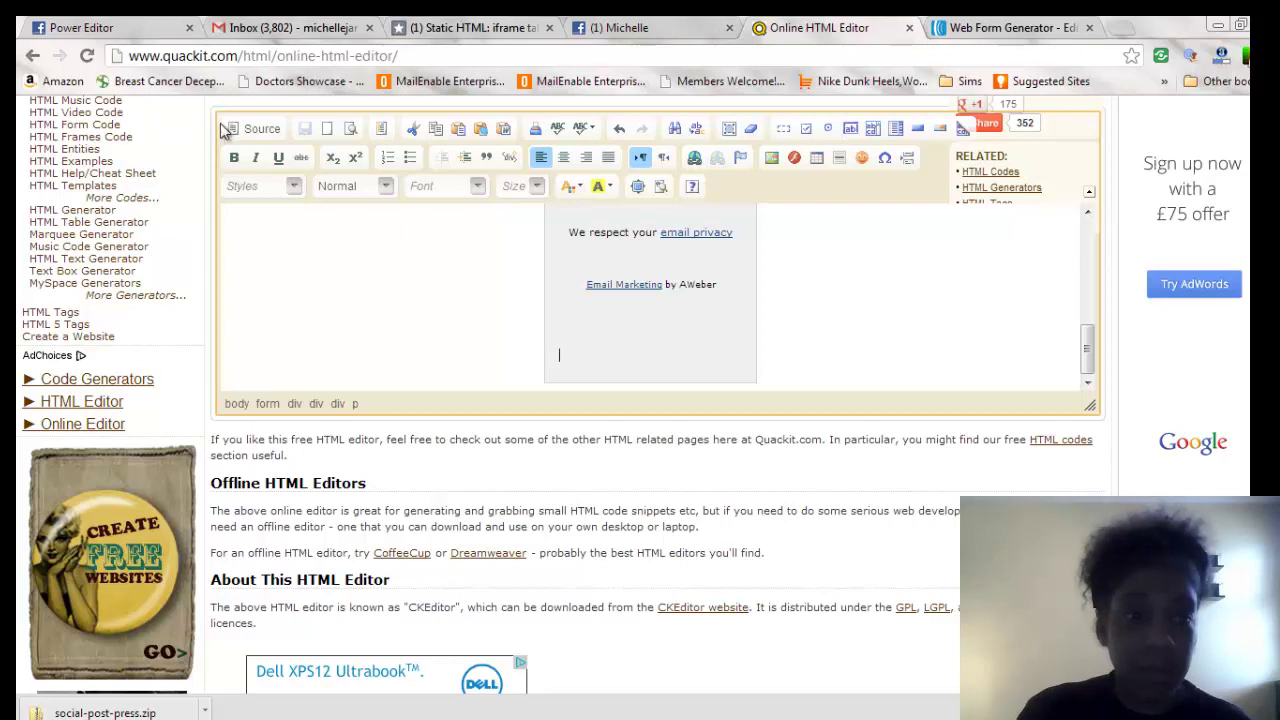
left_click(257, 128)
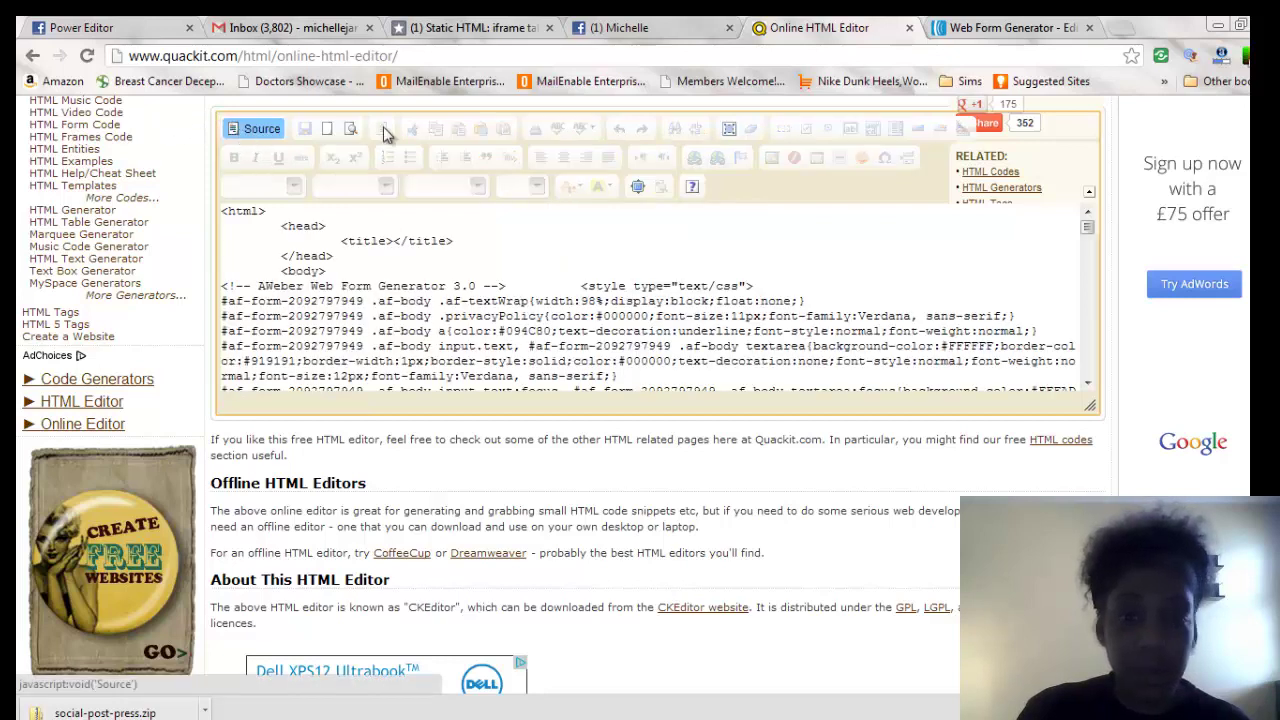
Type 'This is a test if you want more info click like' on a new line after <body>, and select it
left_click(337, 270)
key("Return")
key("Return")
key("Return")
key("Return")
key("Return")
key("Return")
key("Return")
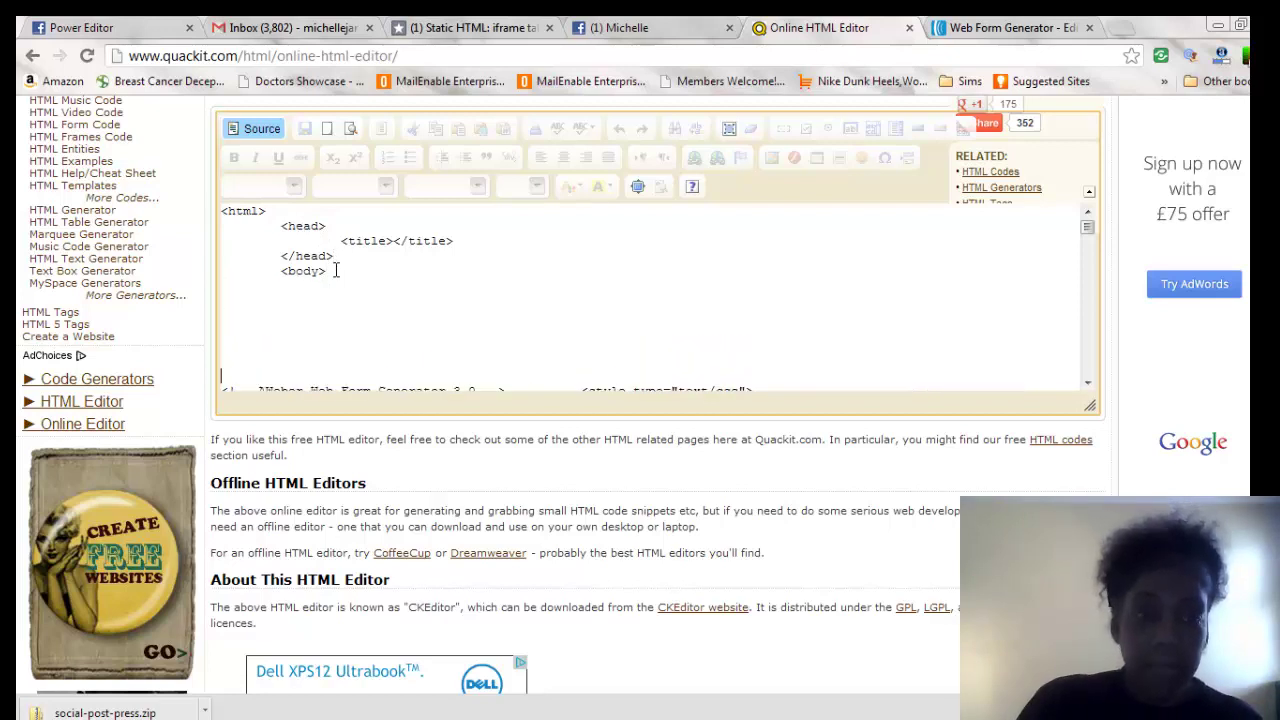
left_click(341, 290)
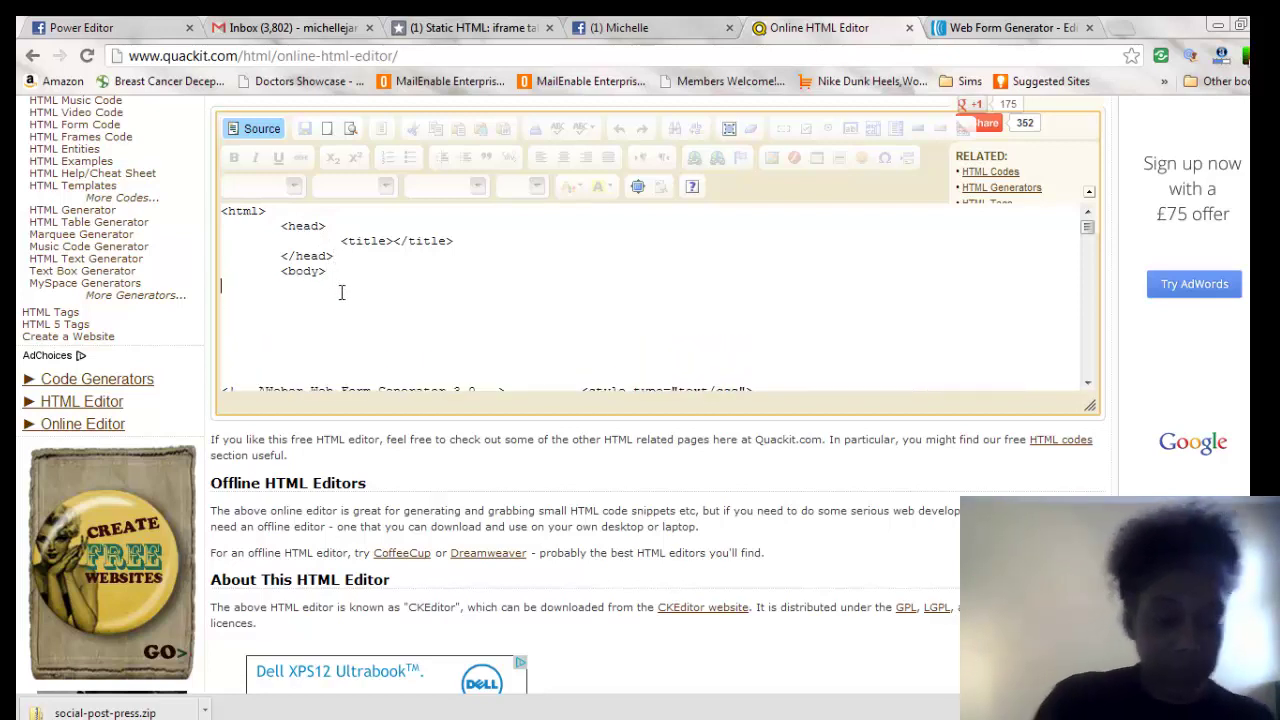
type("This is ")
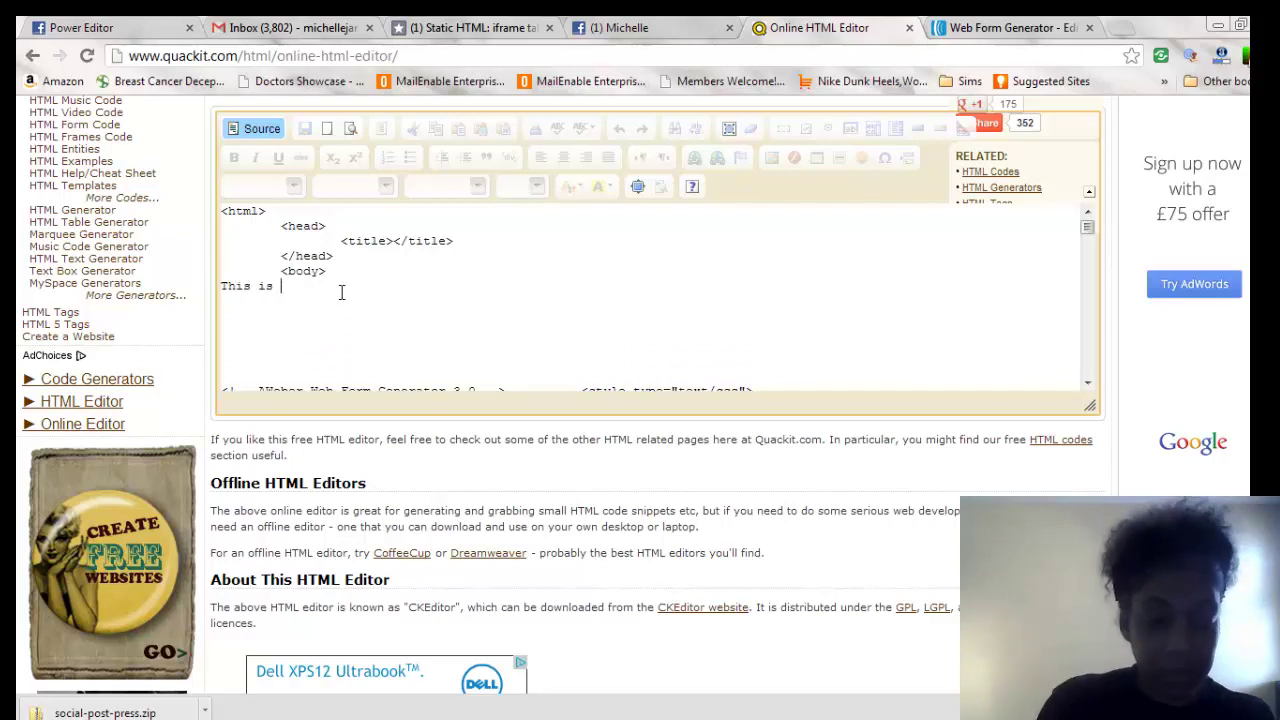
type("a test if")
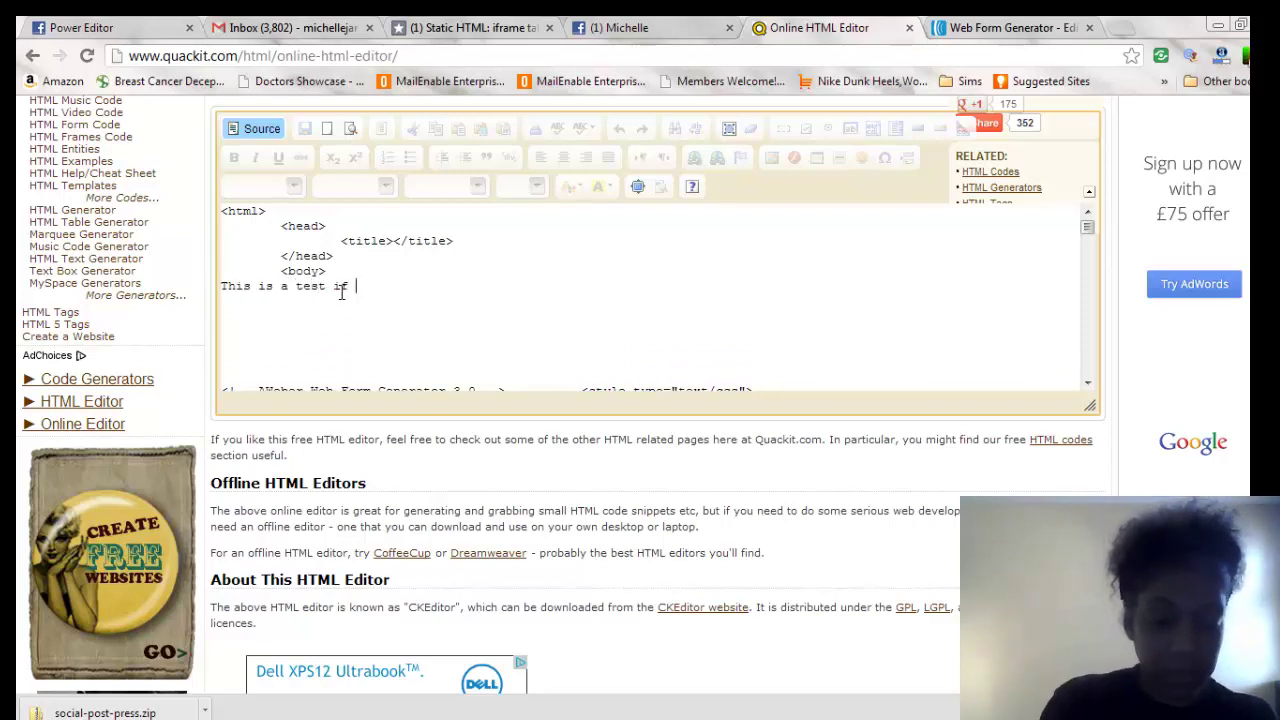
type(" you wan")
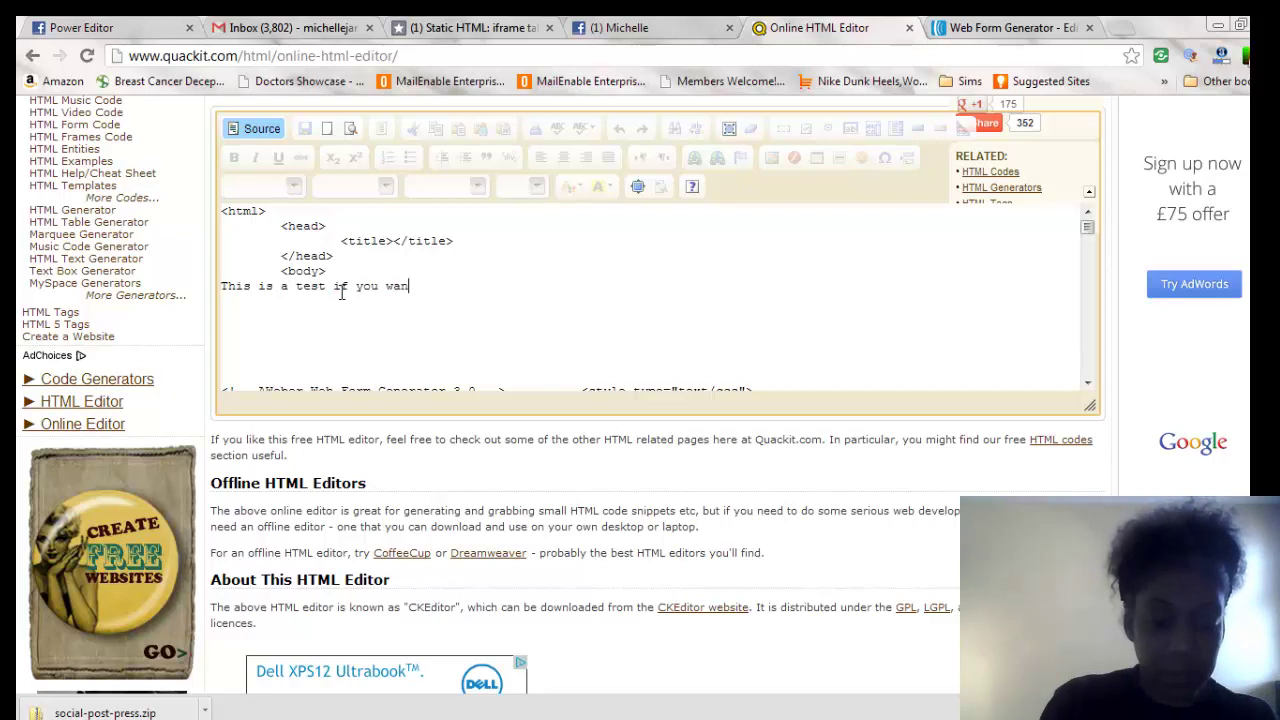
type("t more info")
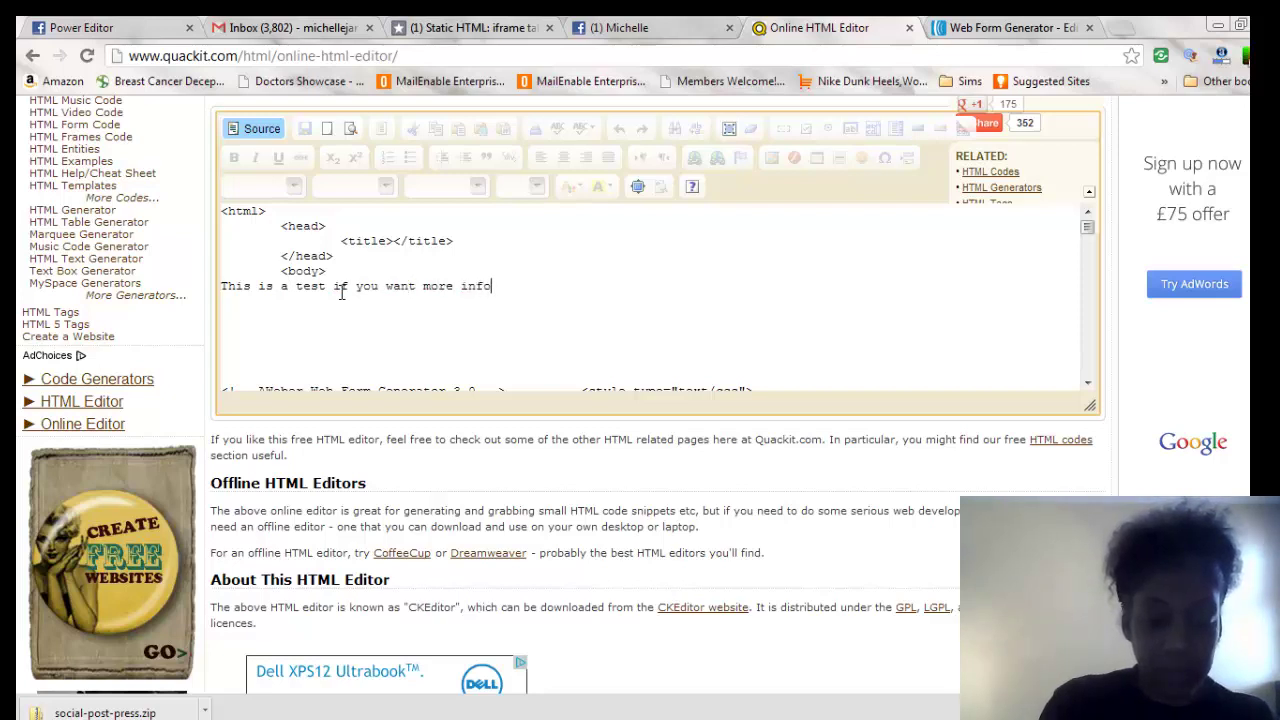
type(" click like")
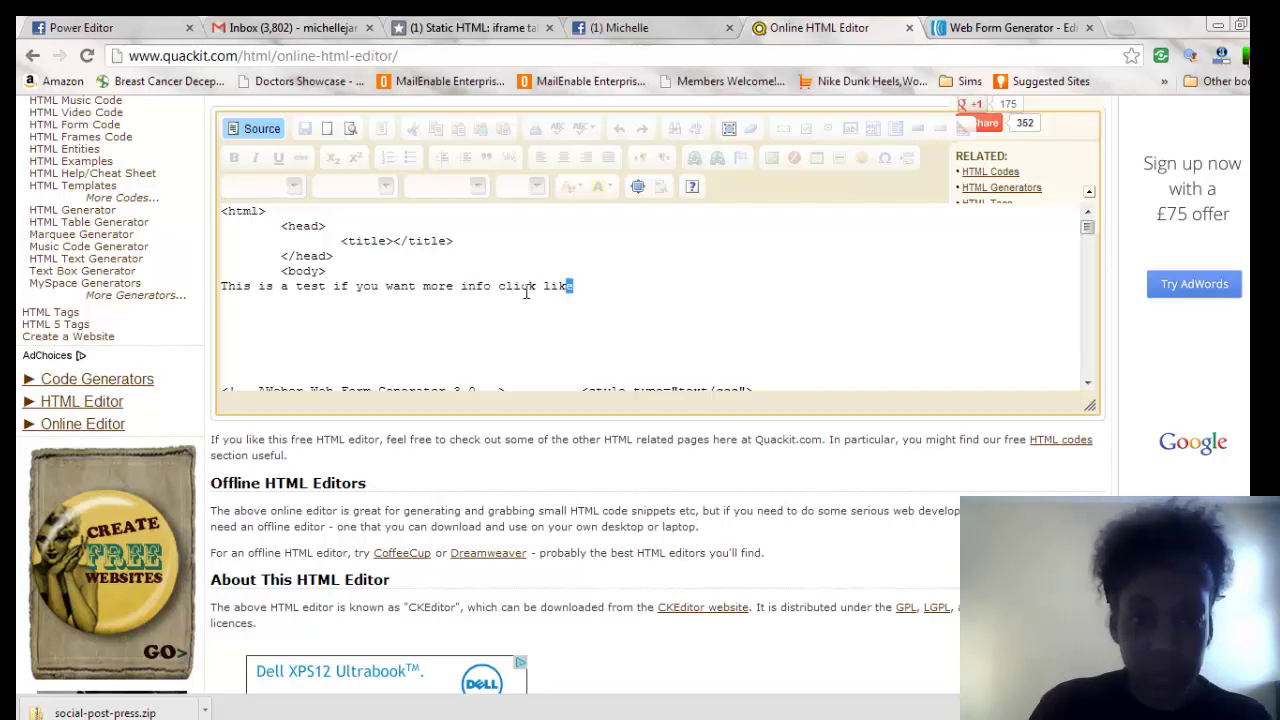
left_click_drag(573, 288, 221, 287)
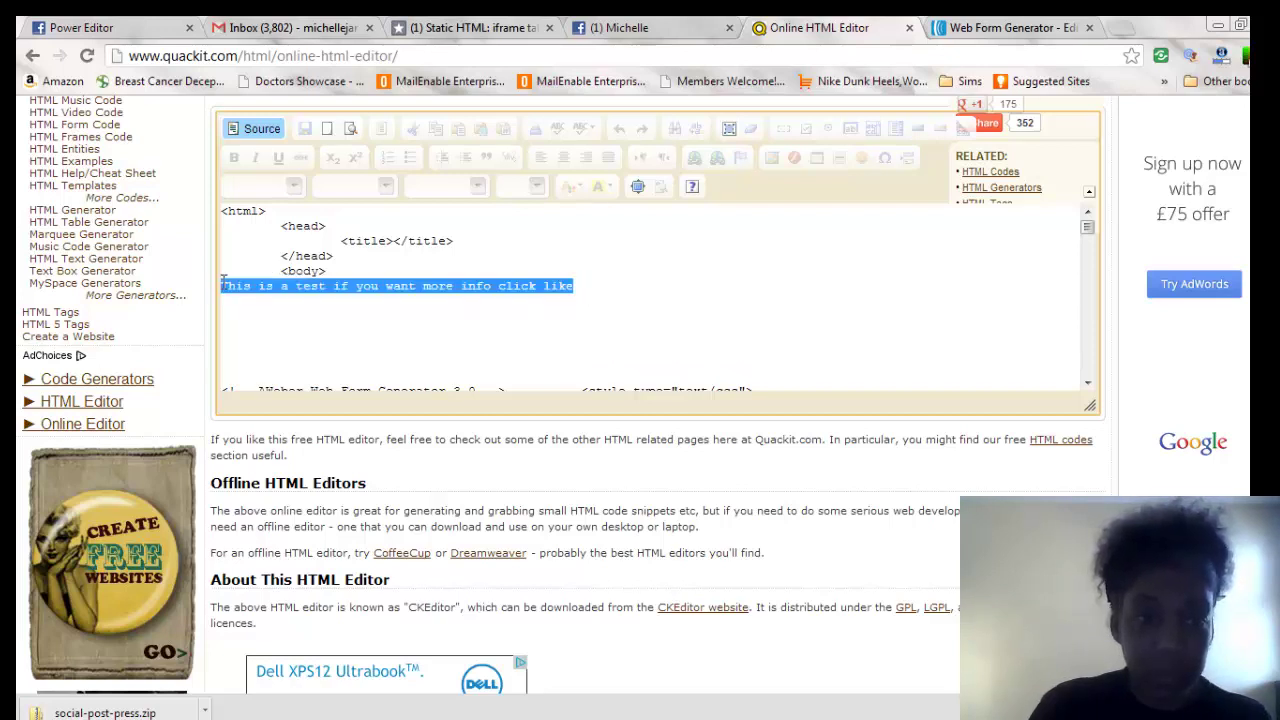
Format the test line as a centred Heading 1 with a red background, then show the HTML source
left_click(255, 128)
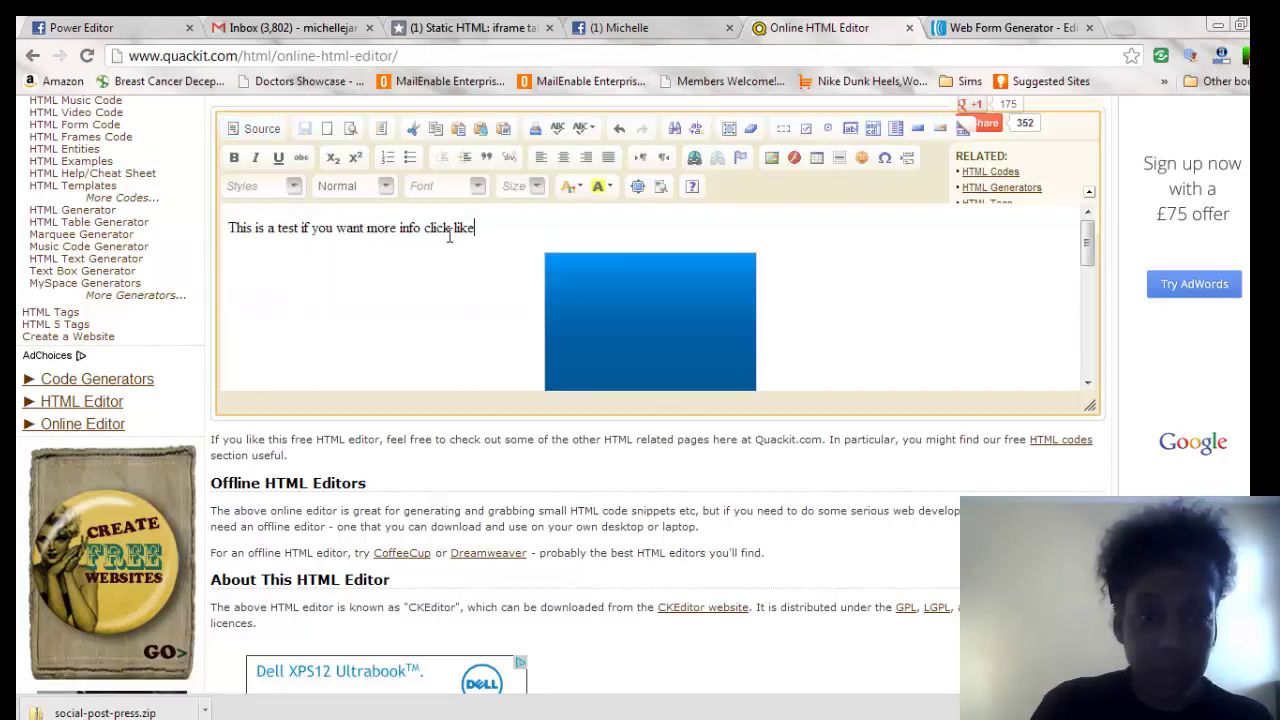
left_click_drag(474, 228, 203, 240)
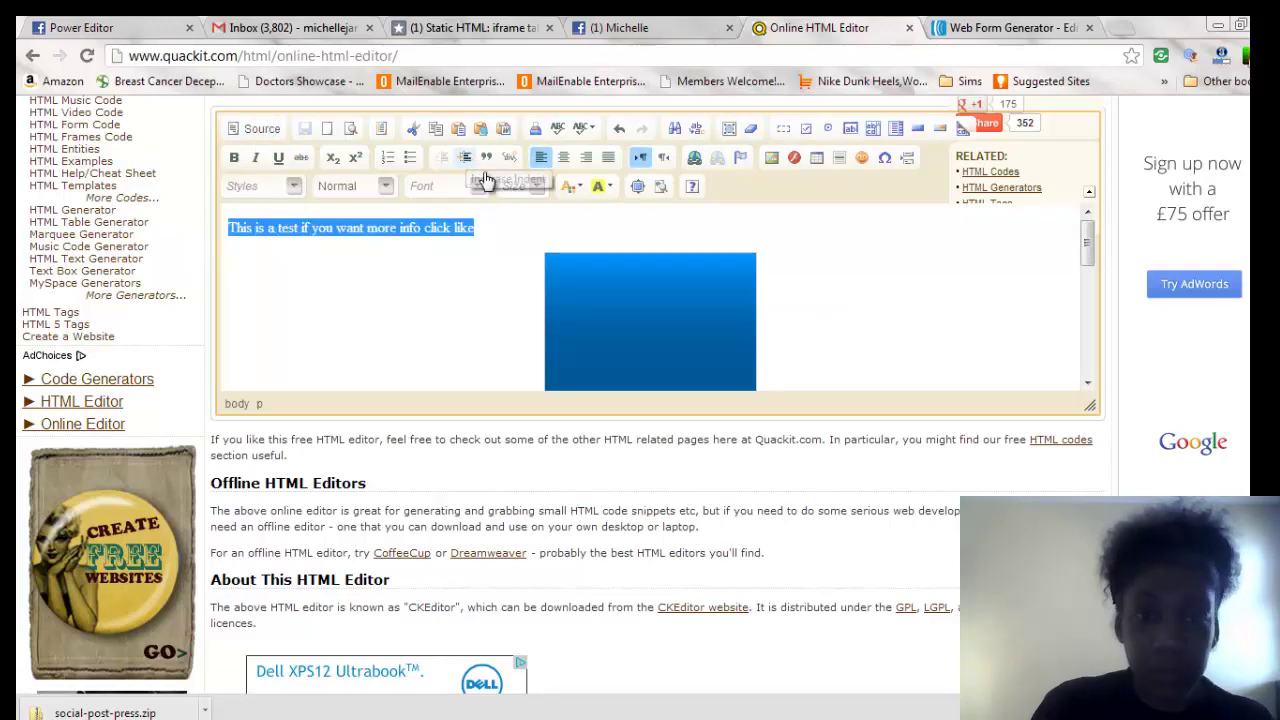
scroll(394, 185, "up", 3)
left_click(385, 451)
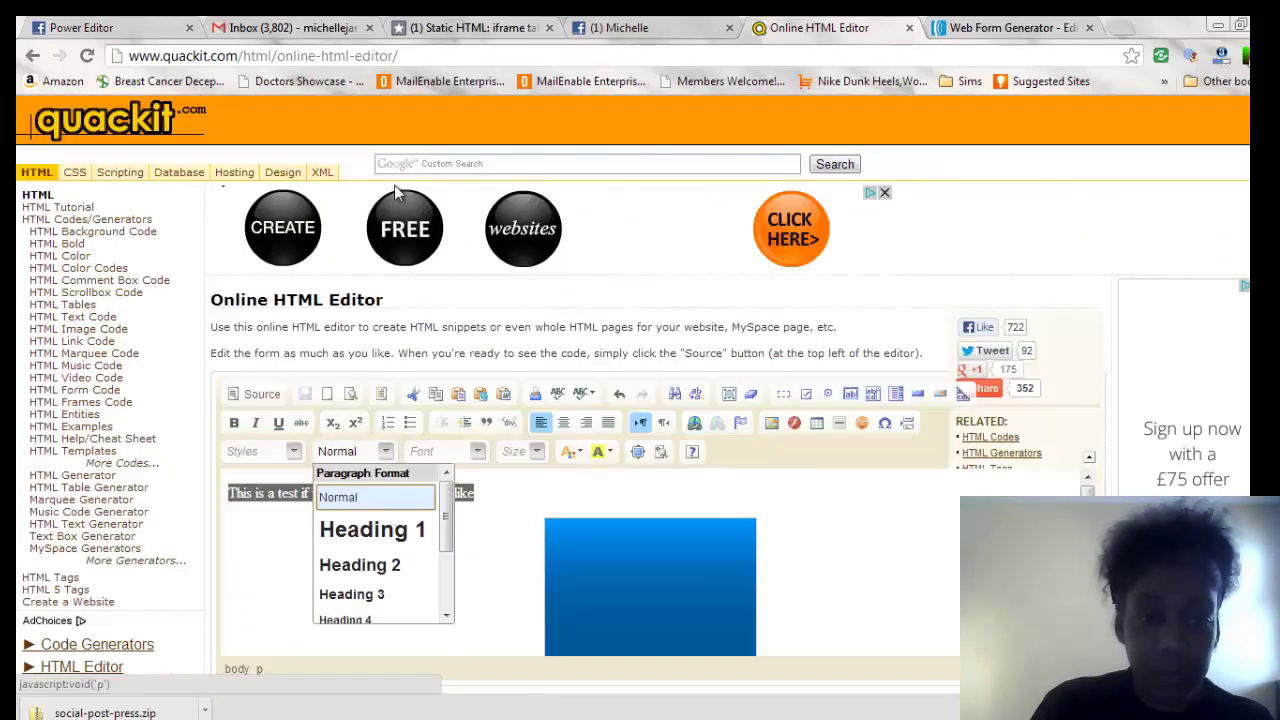
left_click(400, 530)
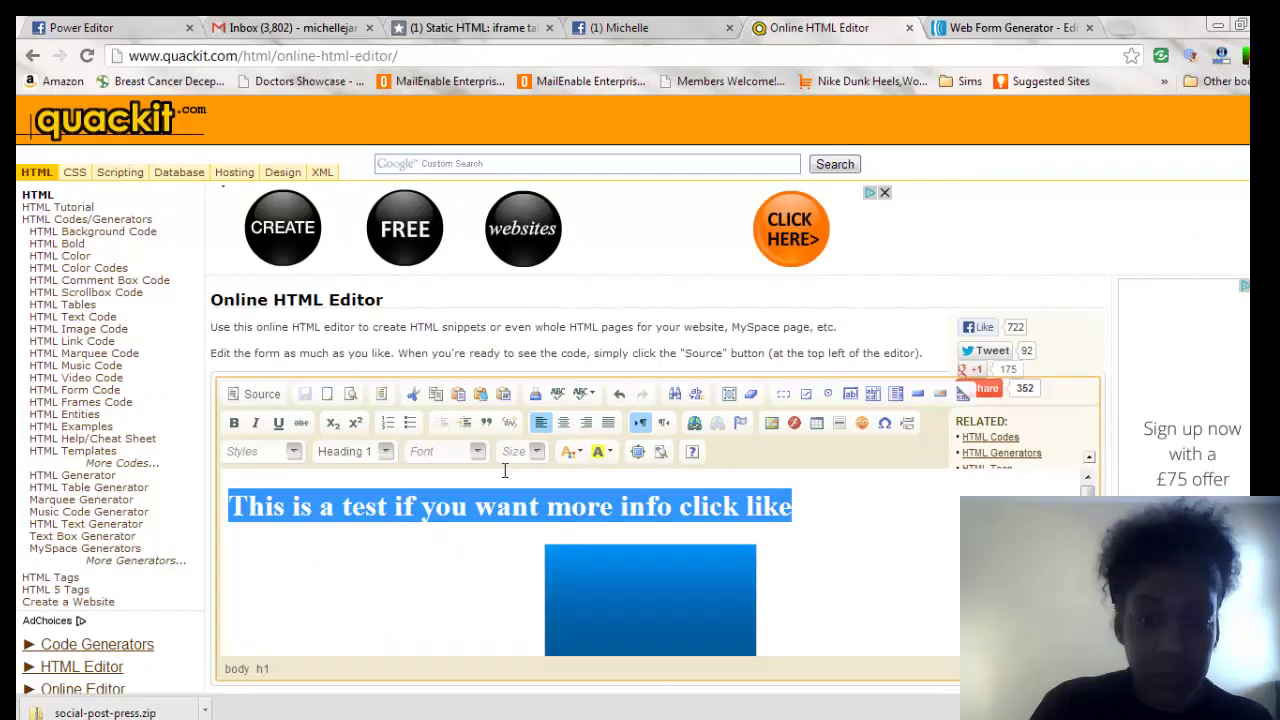
left_click(564, 424)
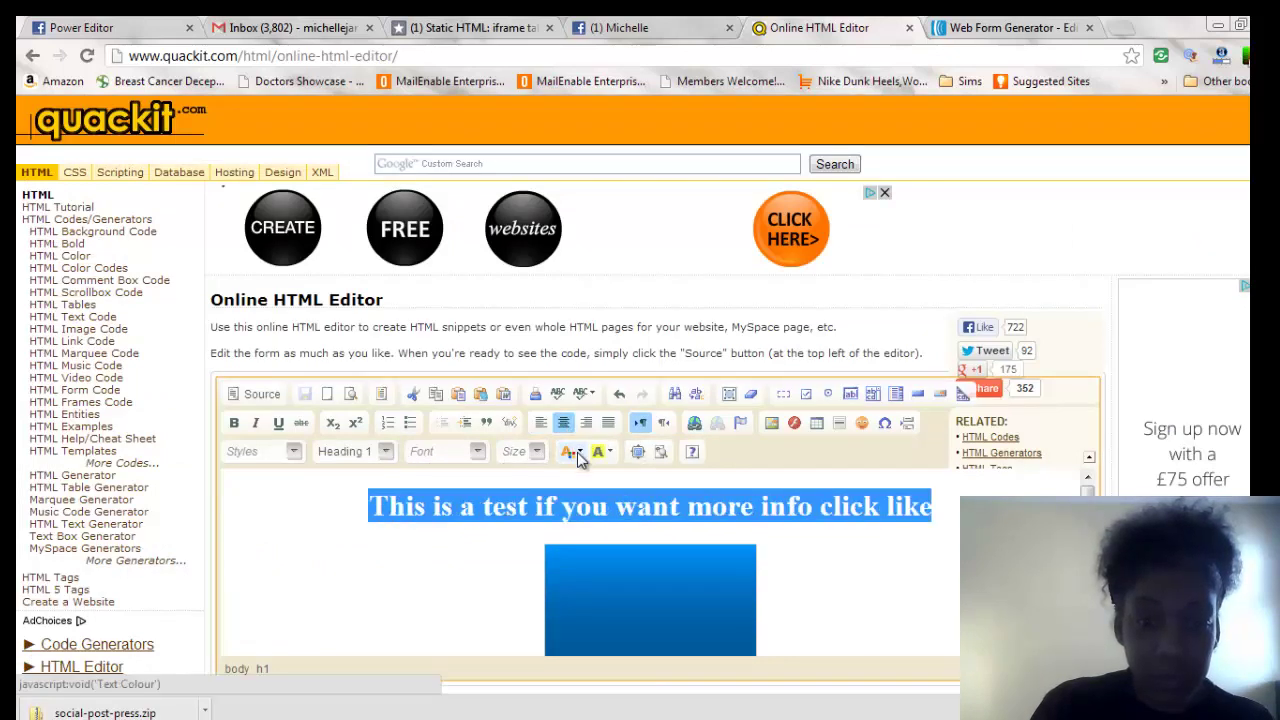
left_click(606, 451)
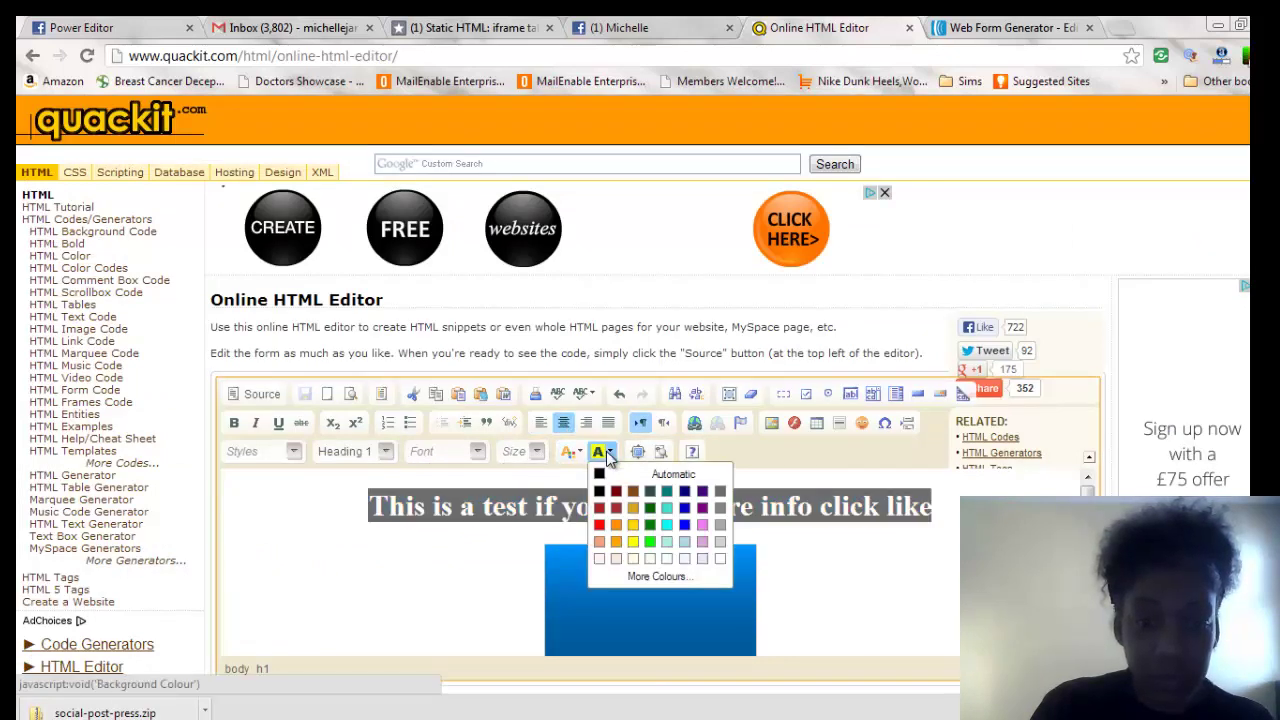
left_click(600, 525)
left_click(422, 530)
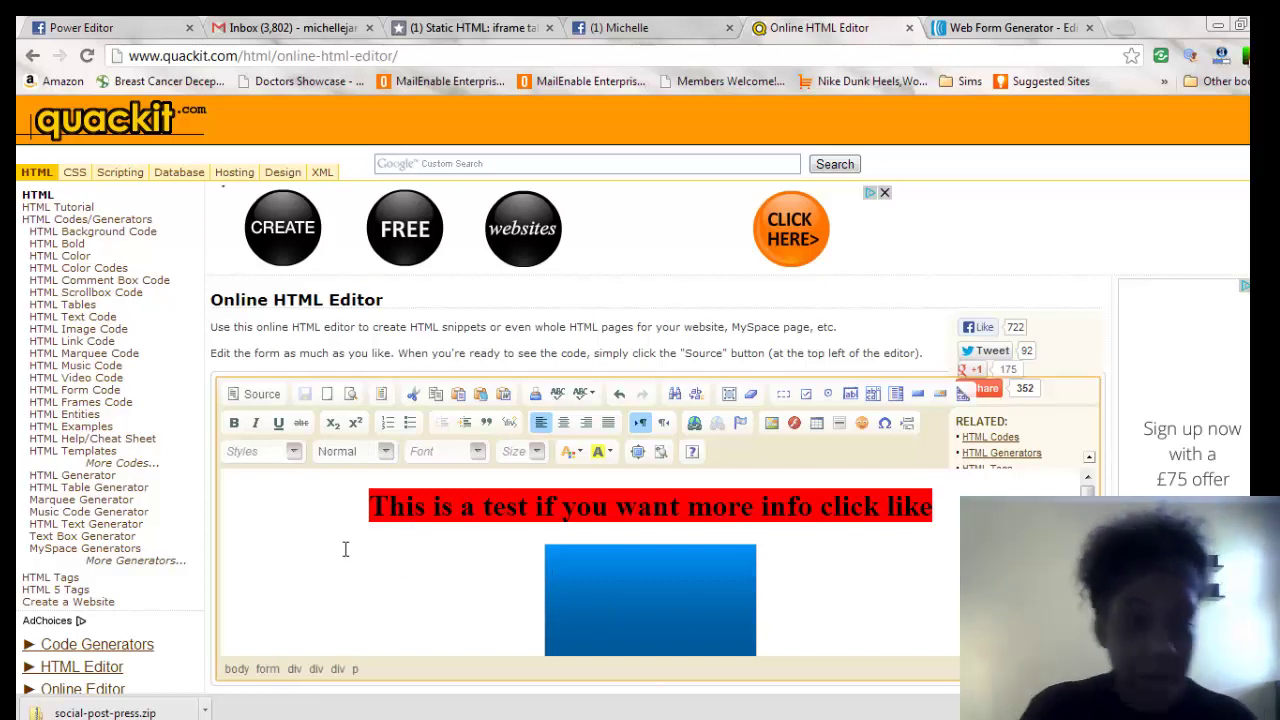
left_click(257, 395)
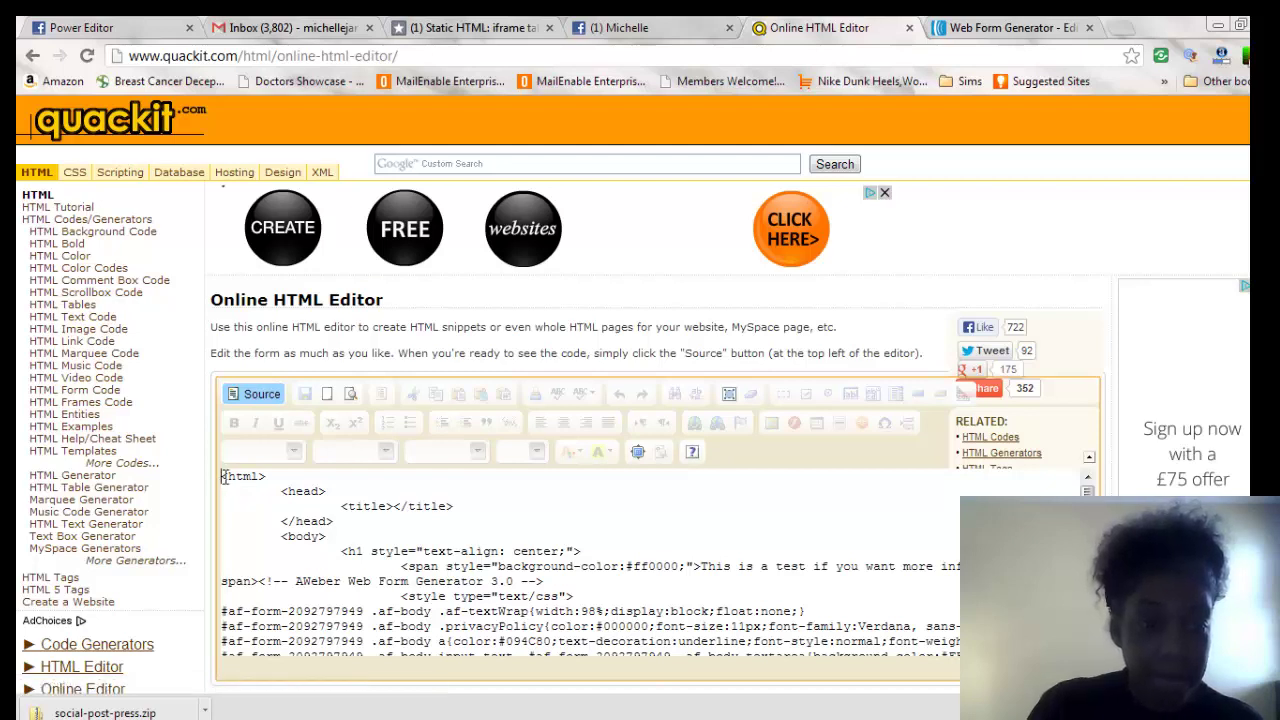
Select all the Quackit HTML source, then tick Enable fangate on Facebook's Test tab and reload
key("ctrl+a")
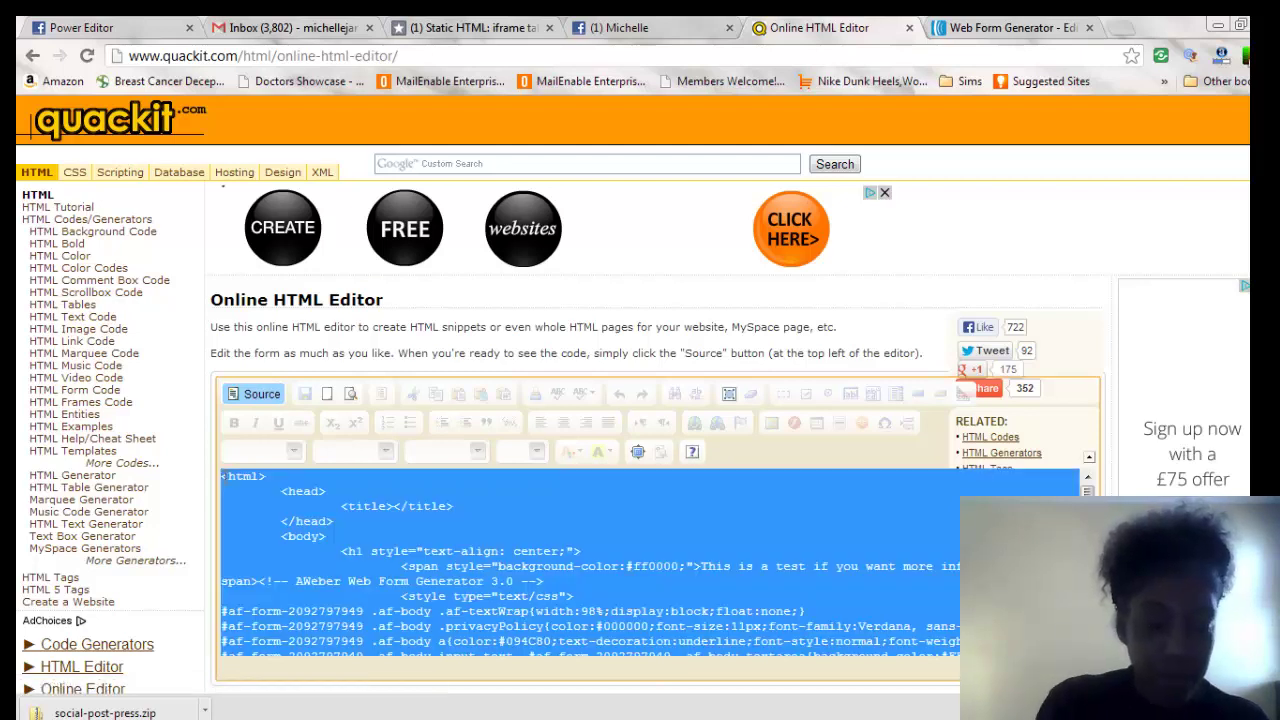
left_click(632, 25)
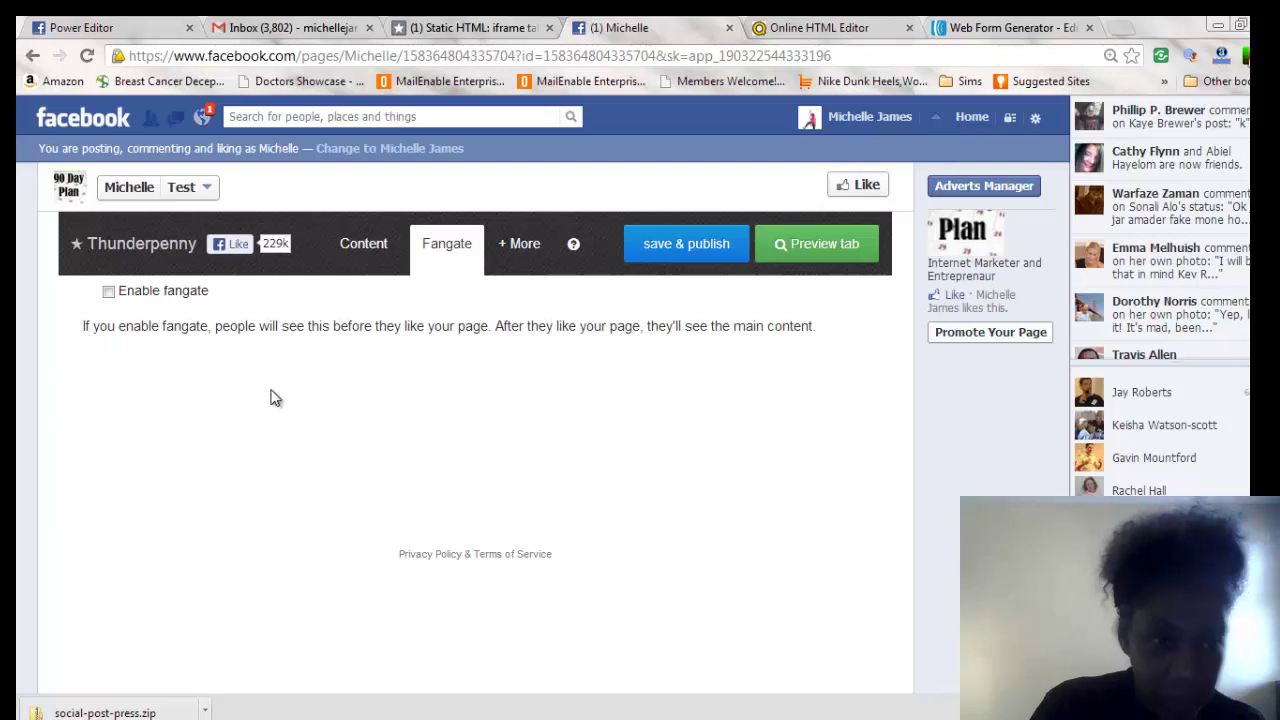
left_click(109, 293)
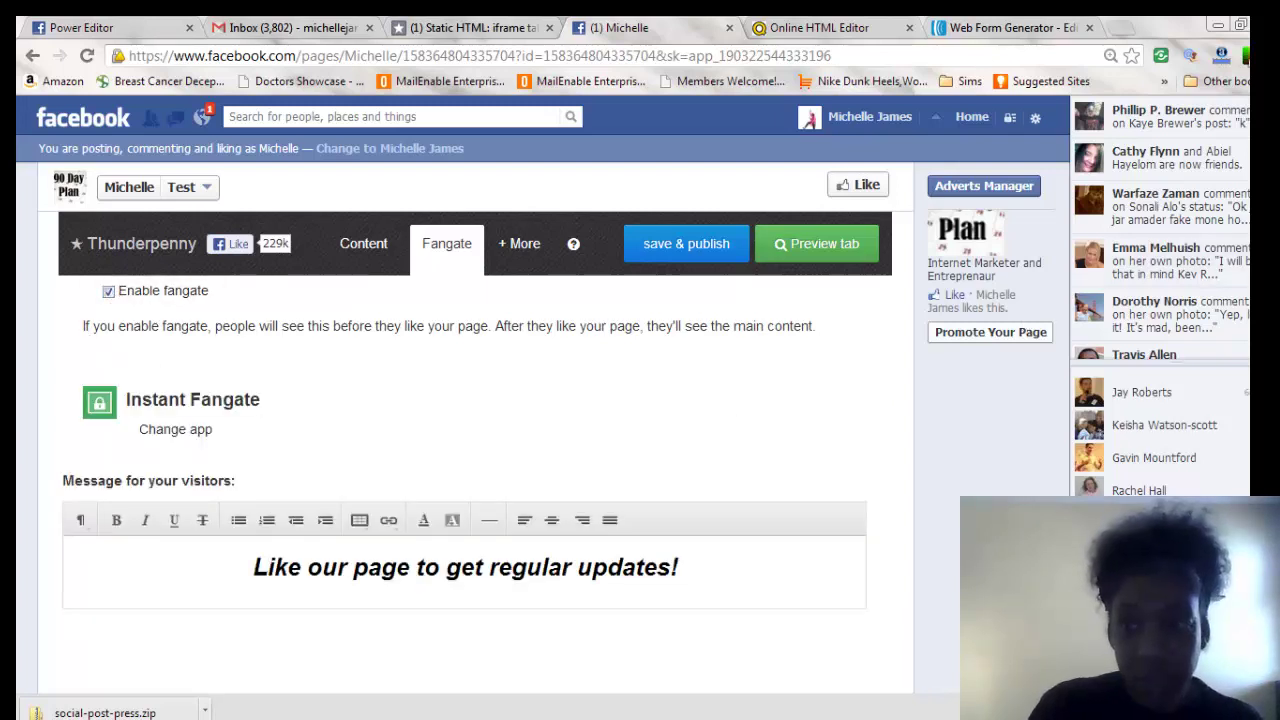
scroll(465, 450, "down", 3)
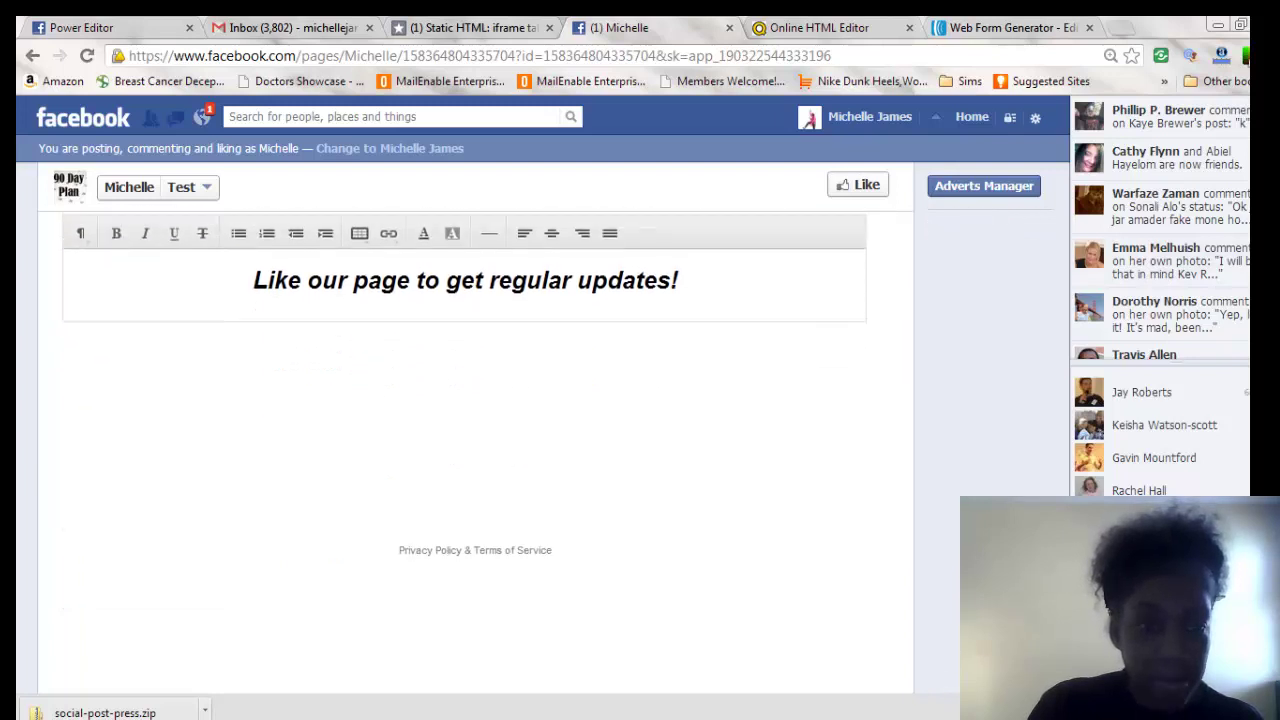
scroll(314, 362, "up", 1)
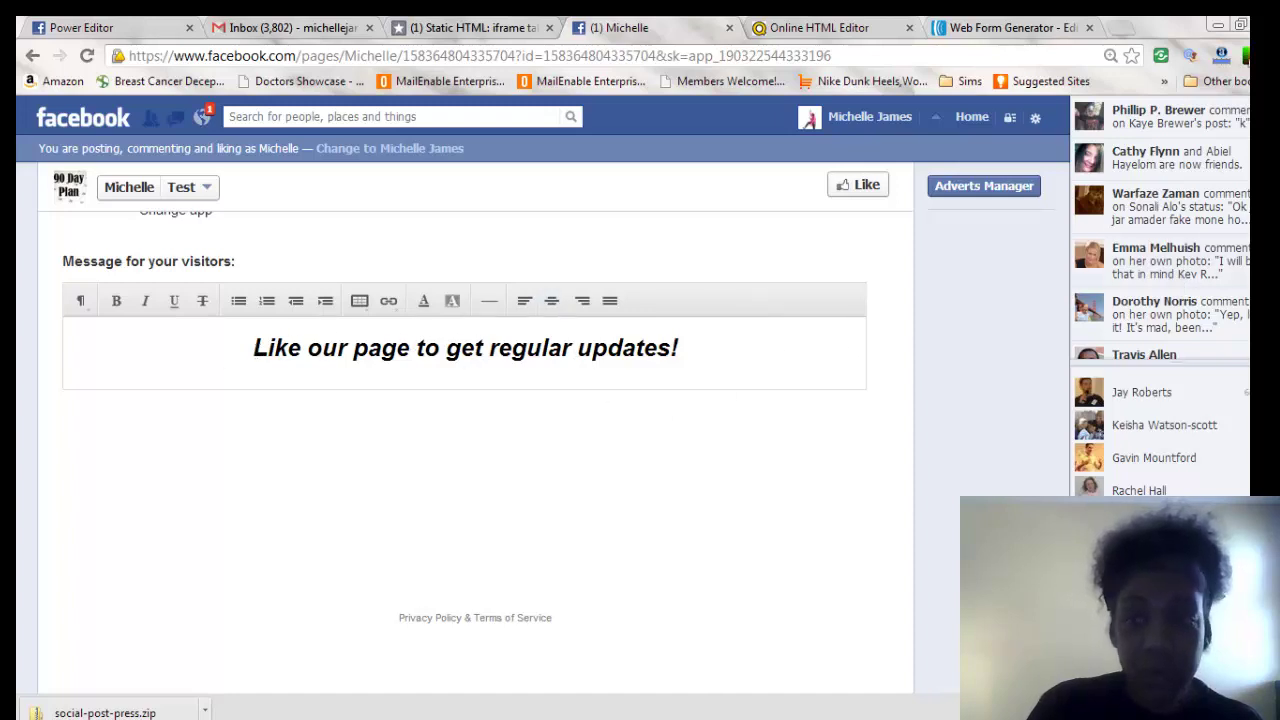
key("F5")
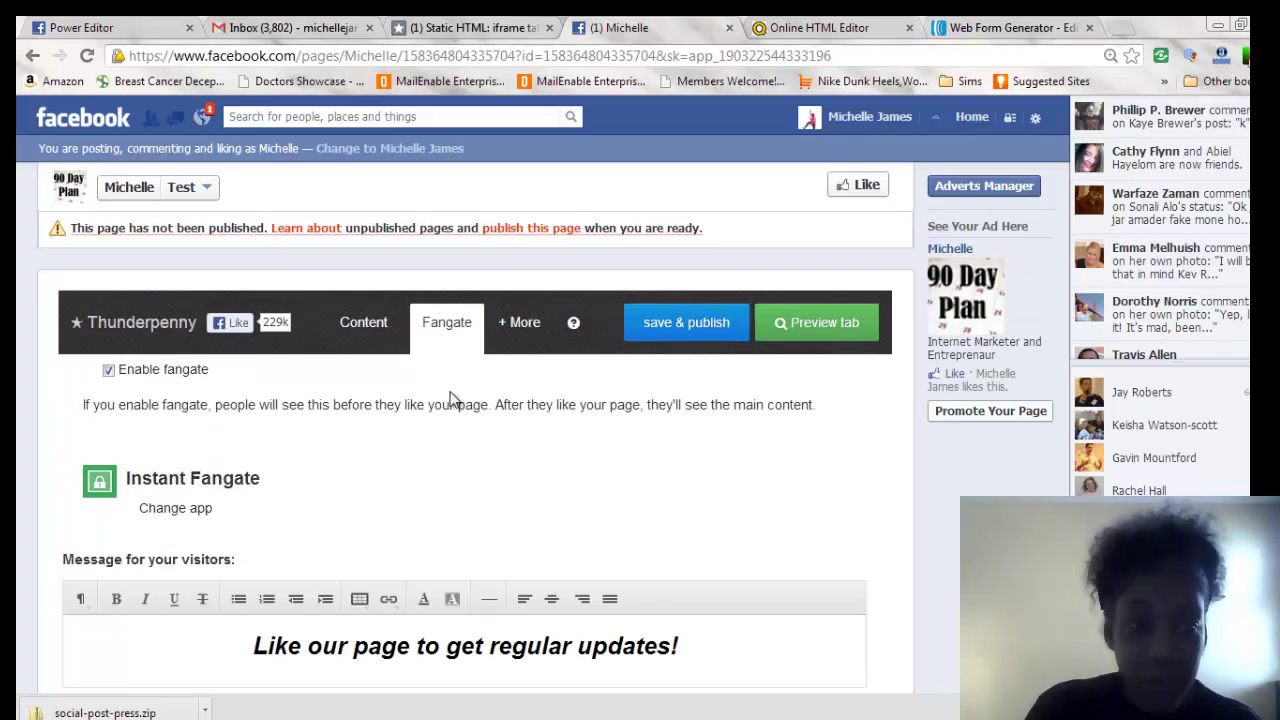
Swap the Test tab's fangate app from Instant Fangate to Static HTML after glancing at Website
left_click(200, 511)
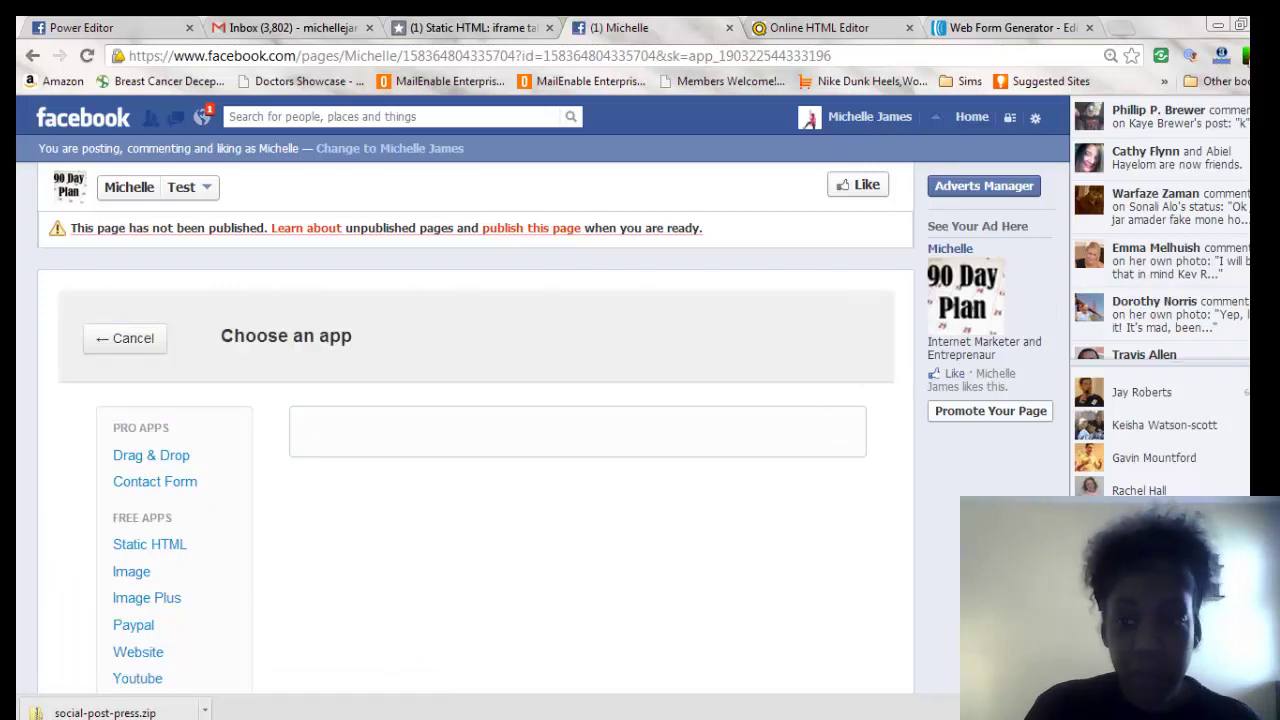
scroll(475, 450, "down", 4)
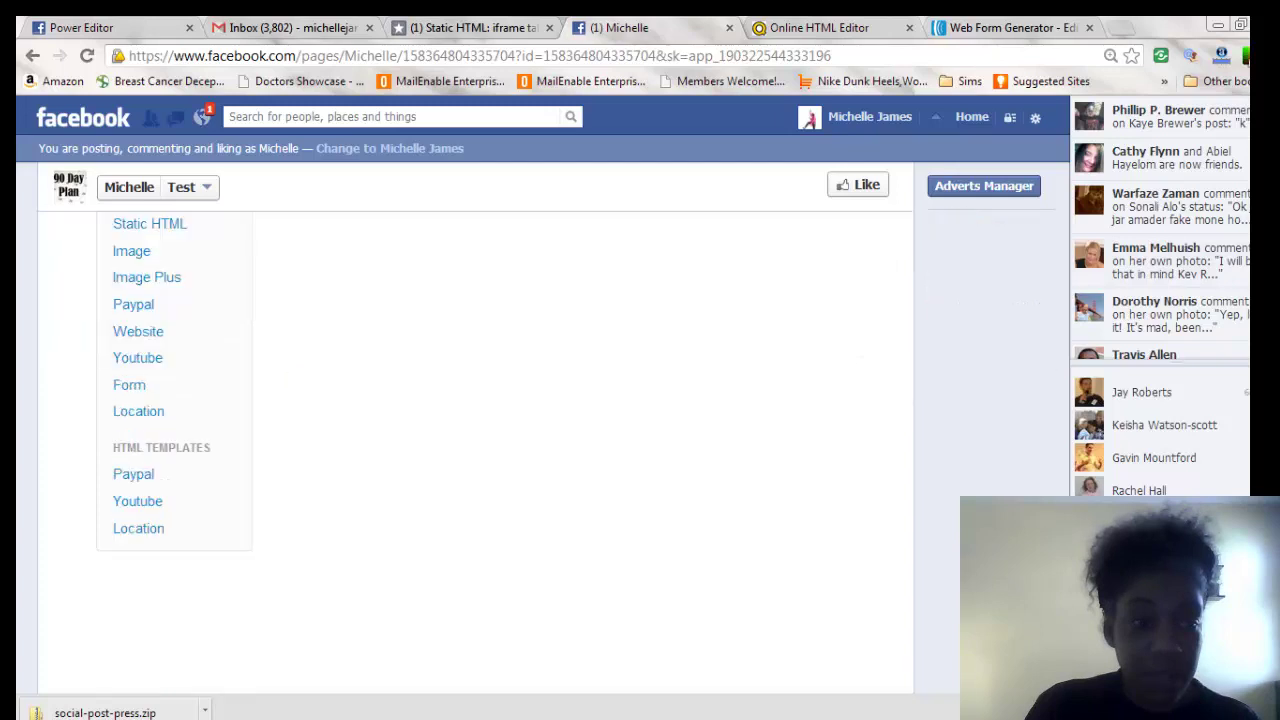
scroll(417, 362, "up", 3)
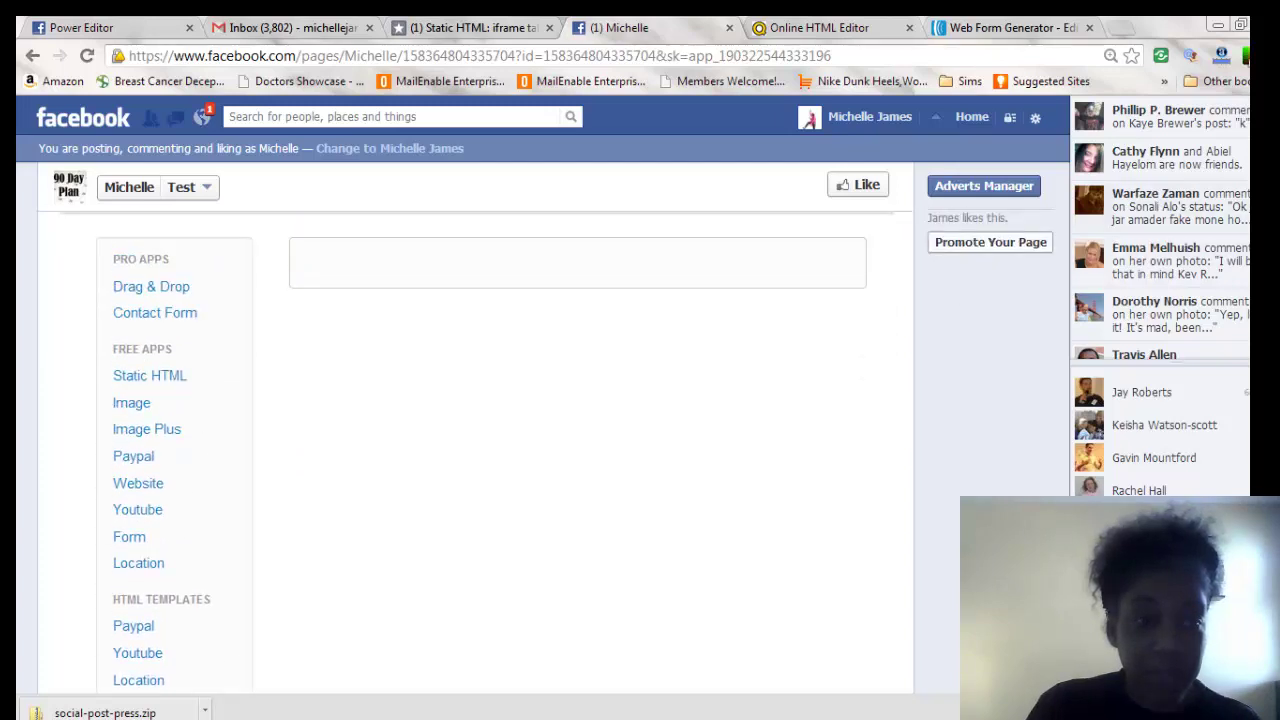
left_click(151, 492)
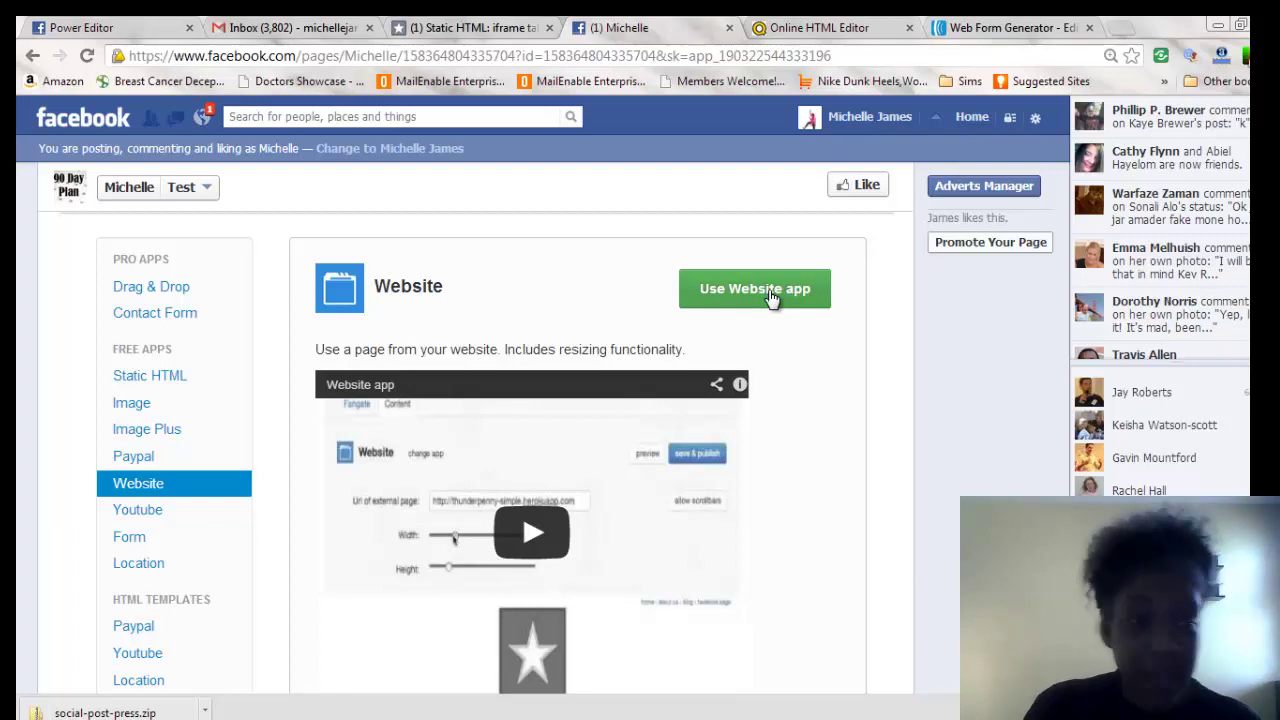
left_click(178, 380)
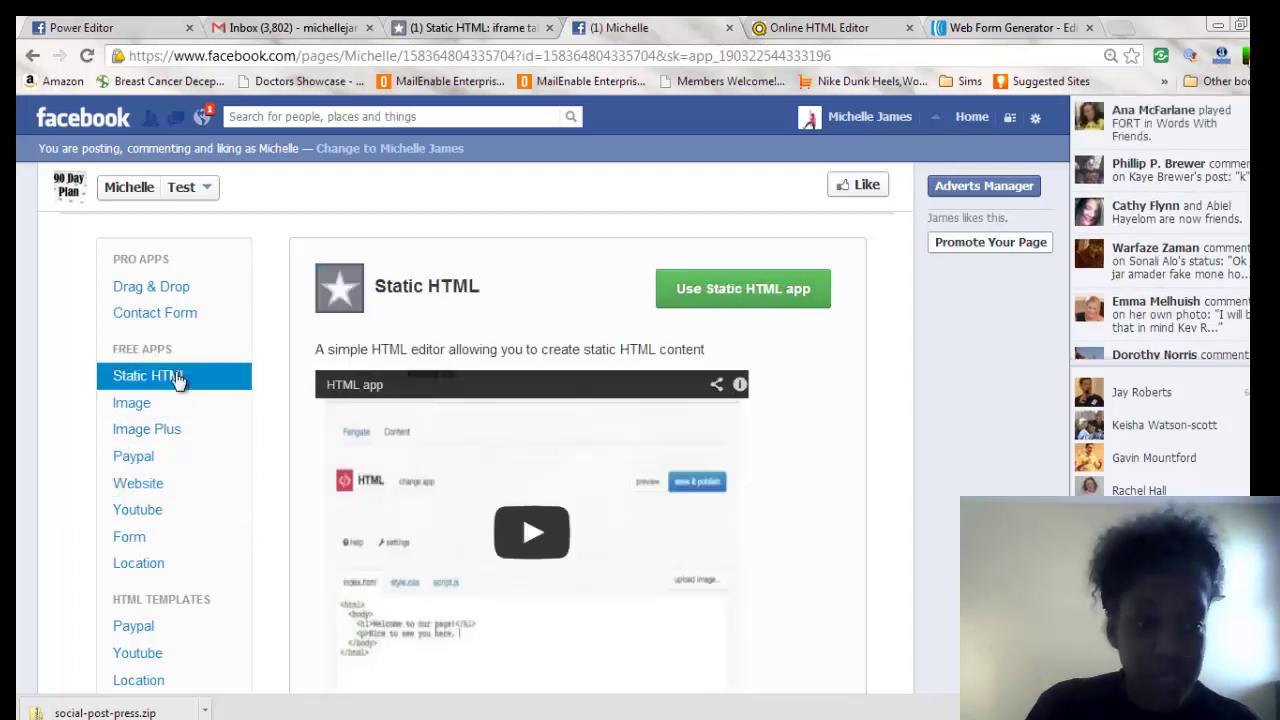
left_click(740, 300)
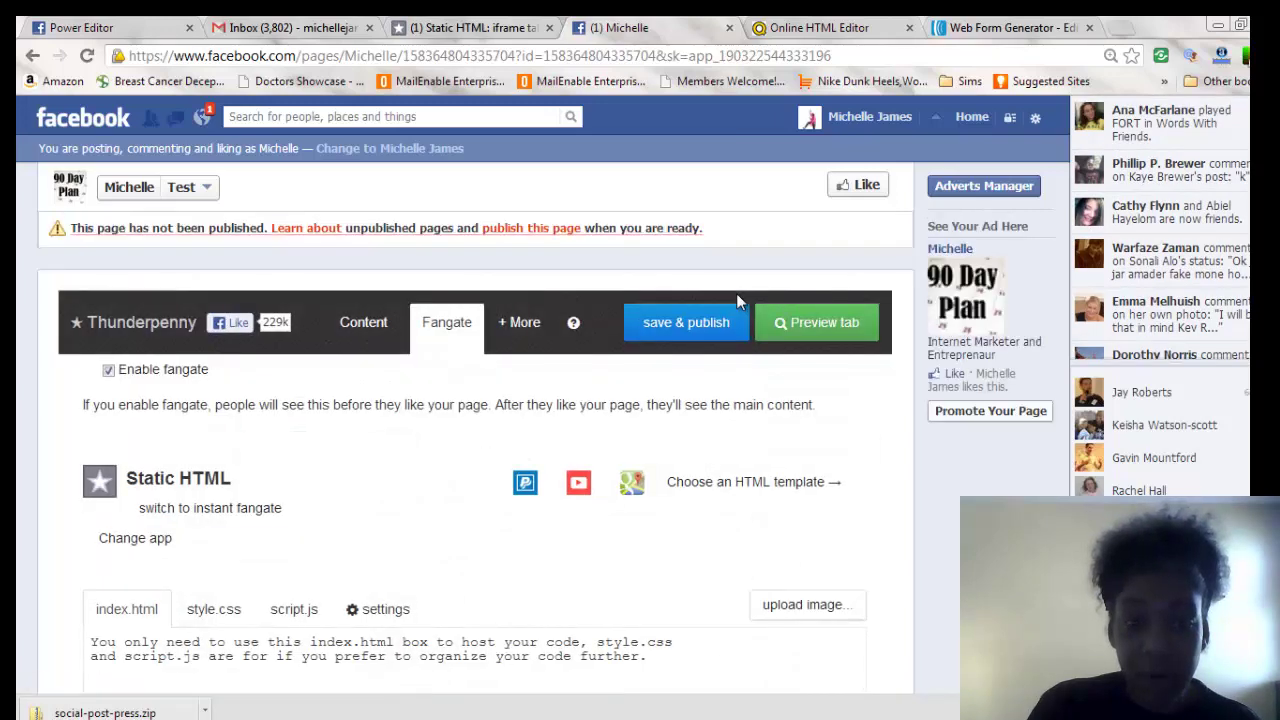
Paste the copied heading and AWeber HTML over the default index.html instructional text
scroll(306, 294, "down", 3)
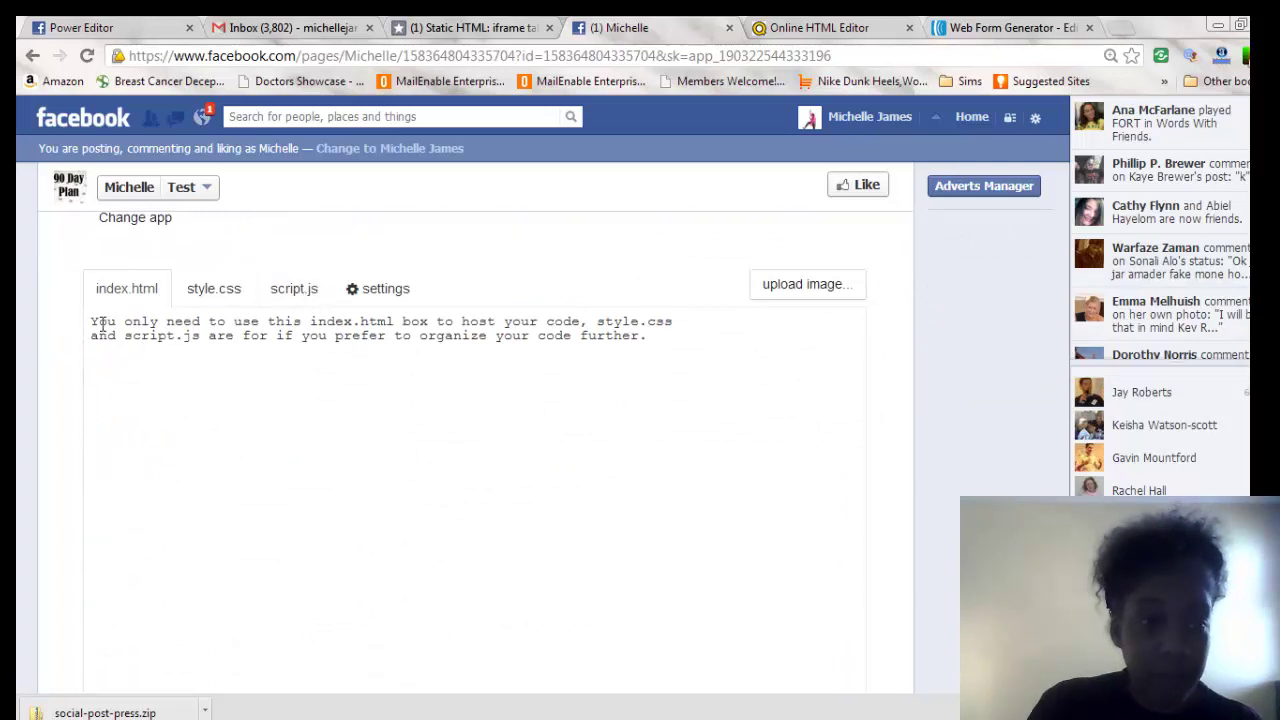
left_click_drag(93, 321, 838, 382)
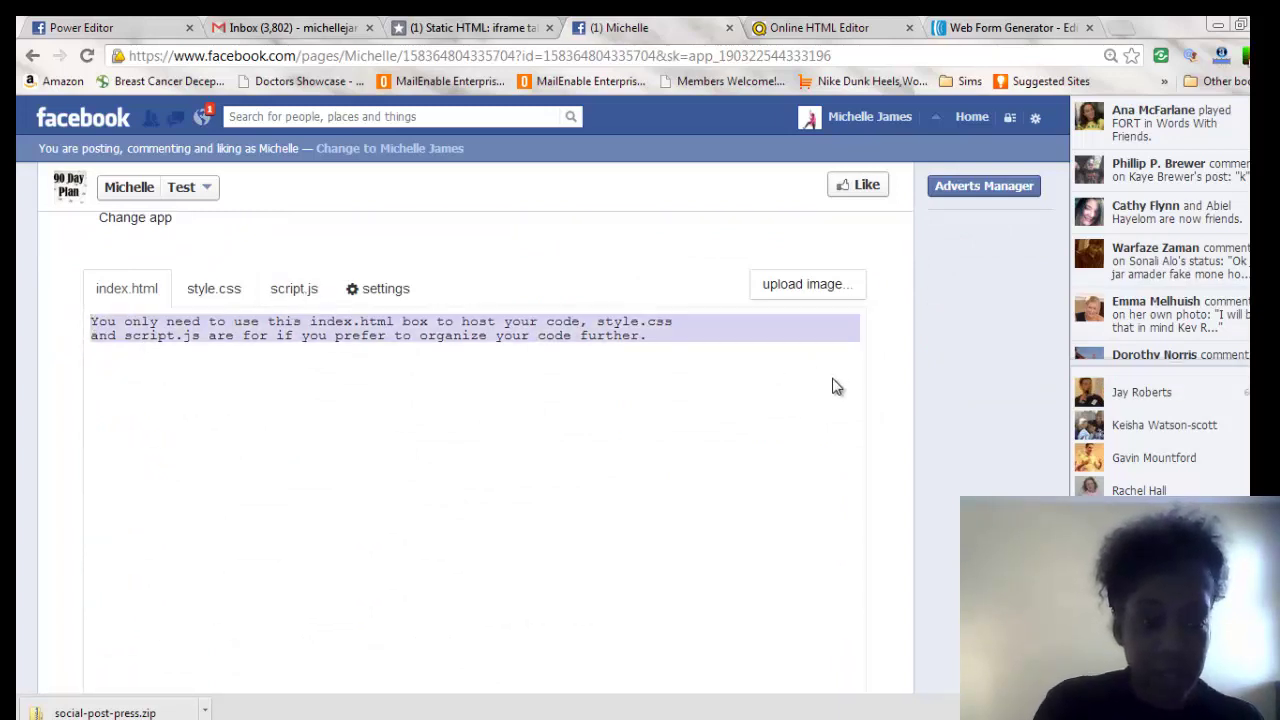
key("ctrl+v")
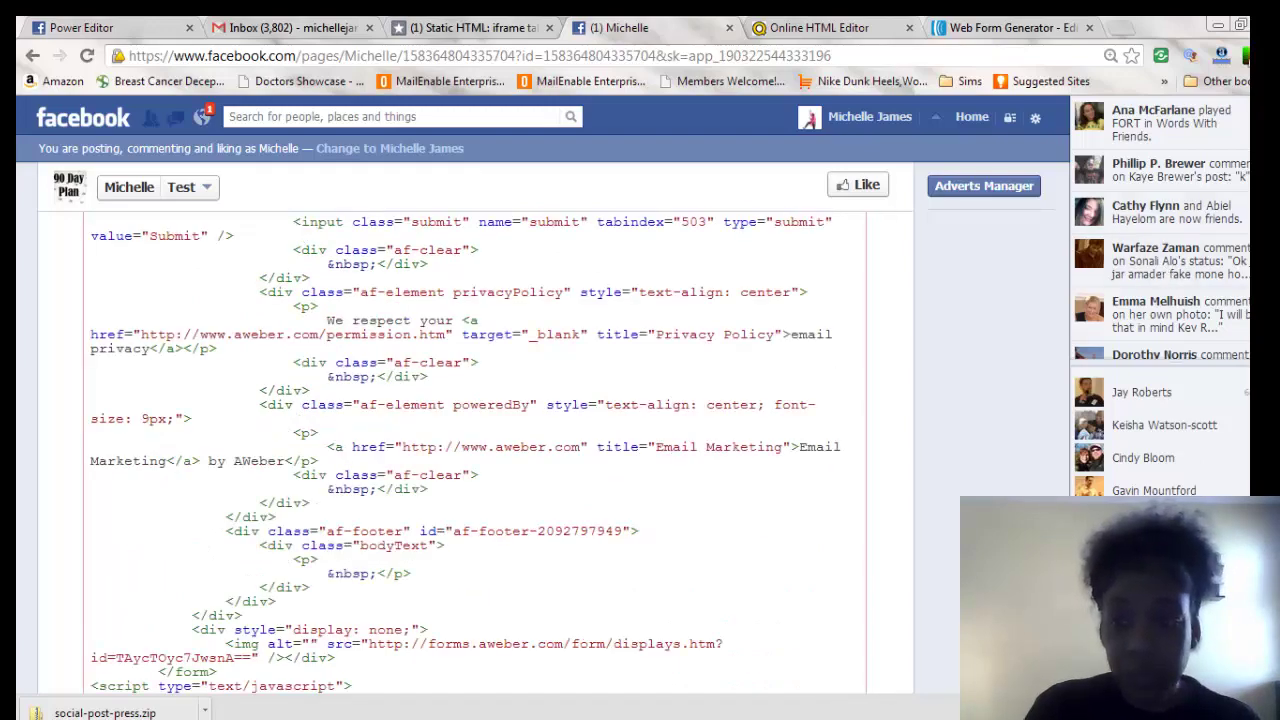
scroll(475, 450, "up", 15)
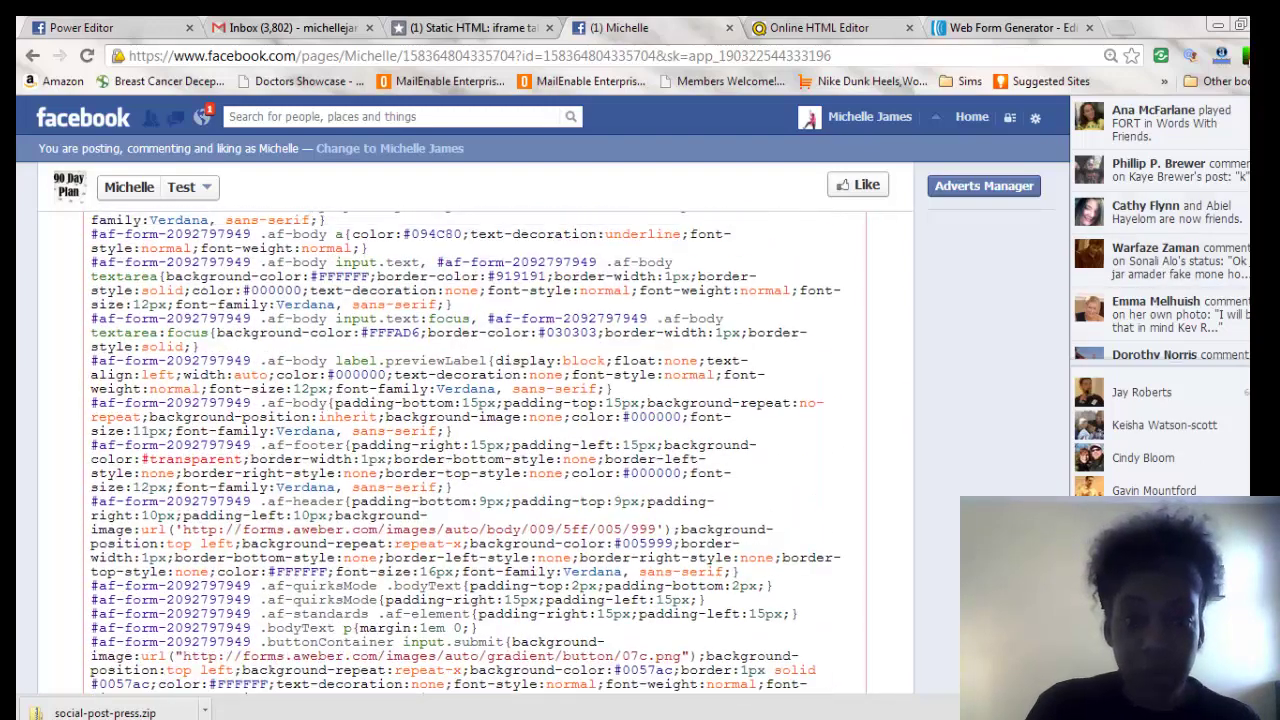
scroll(475, 450, "up", 1)
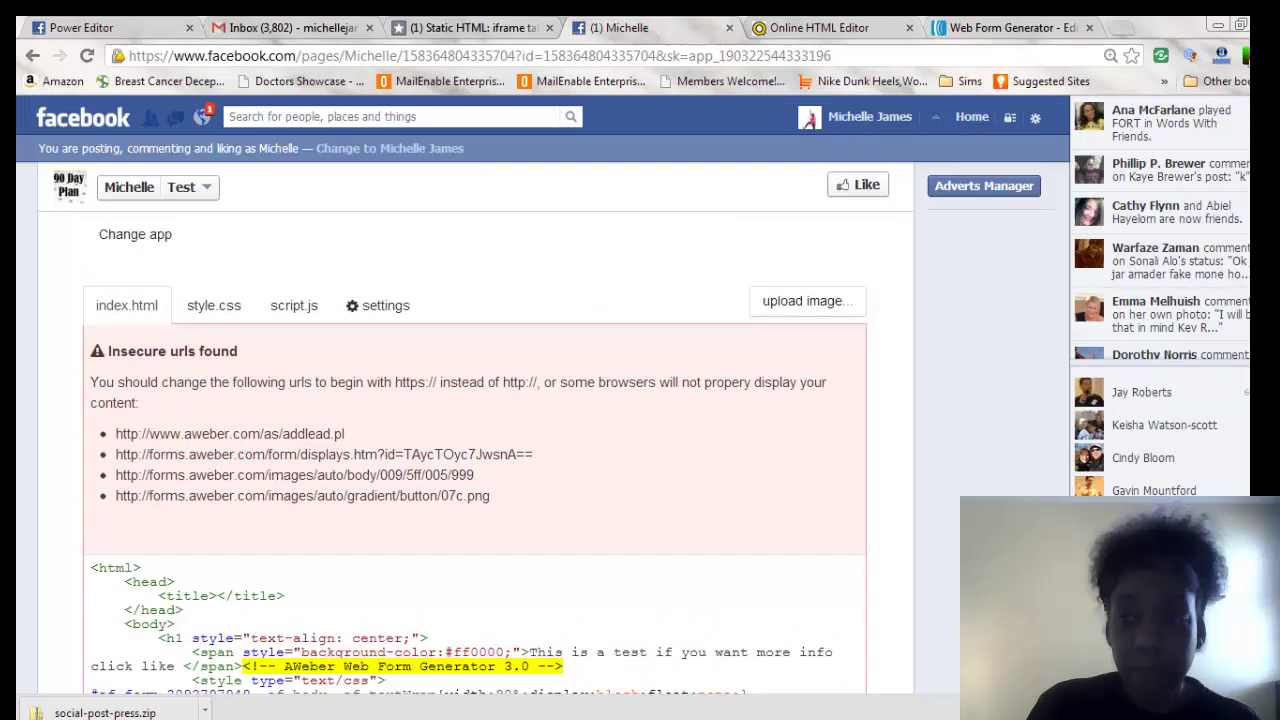
scroll(475, 450, "up", 3)
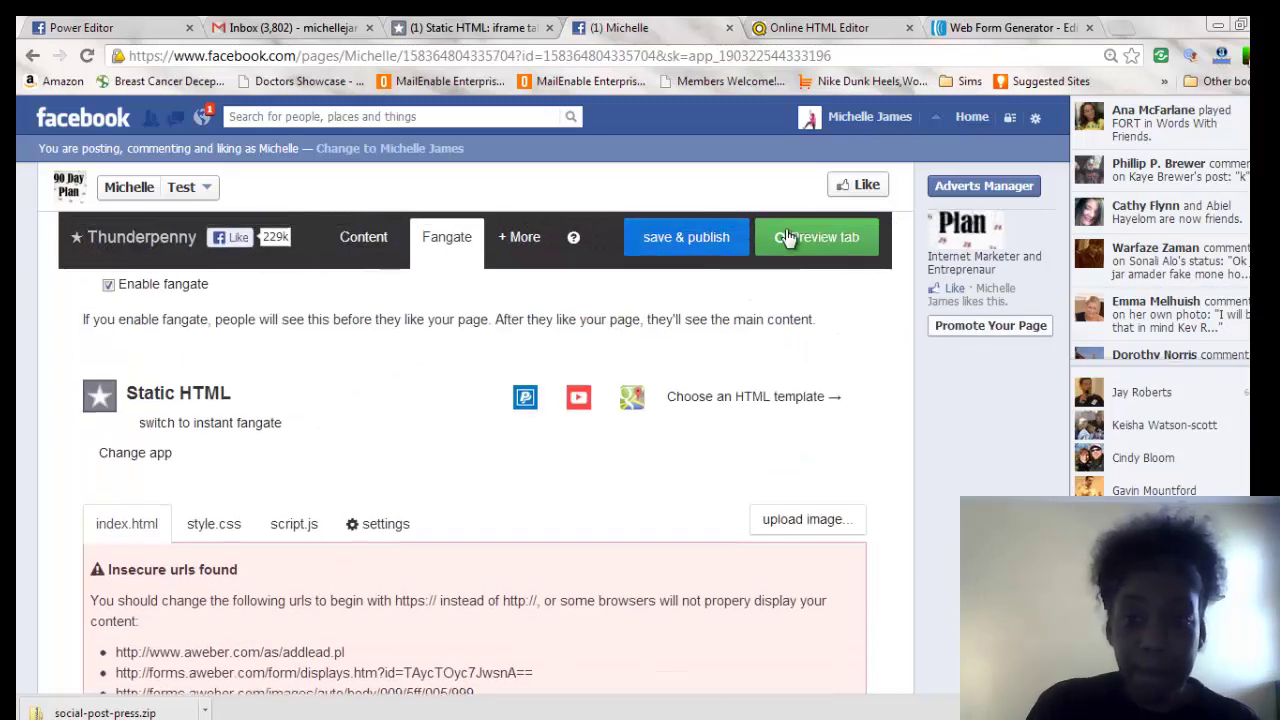
Preview the Test tab, showing the red heading above the sign-up form, then its Content version
left_click(806, 237)
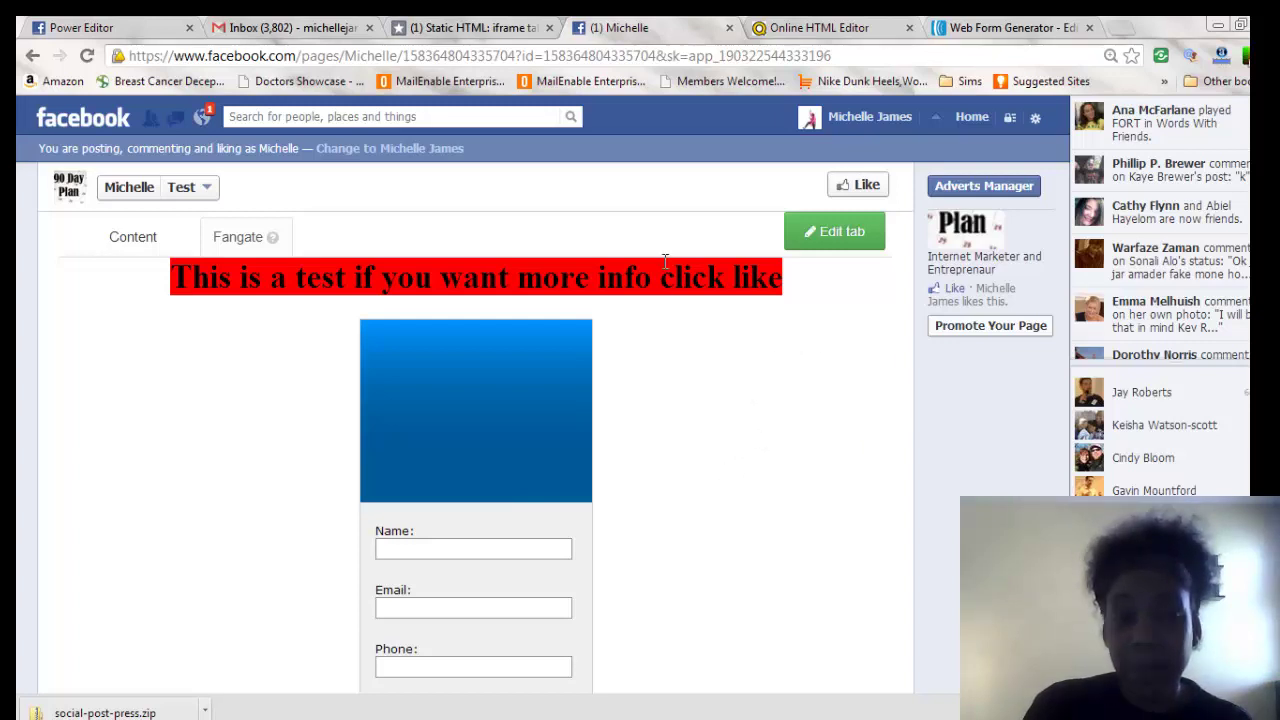
left_click(138, 250)
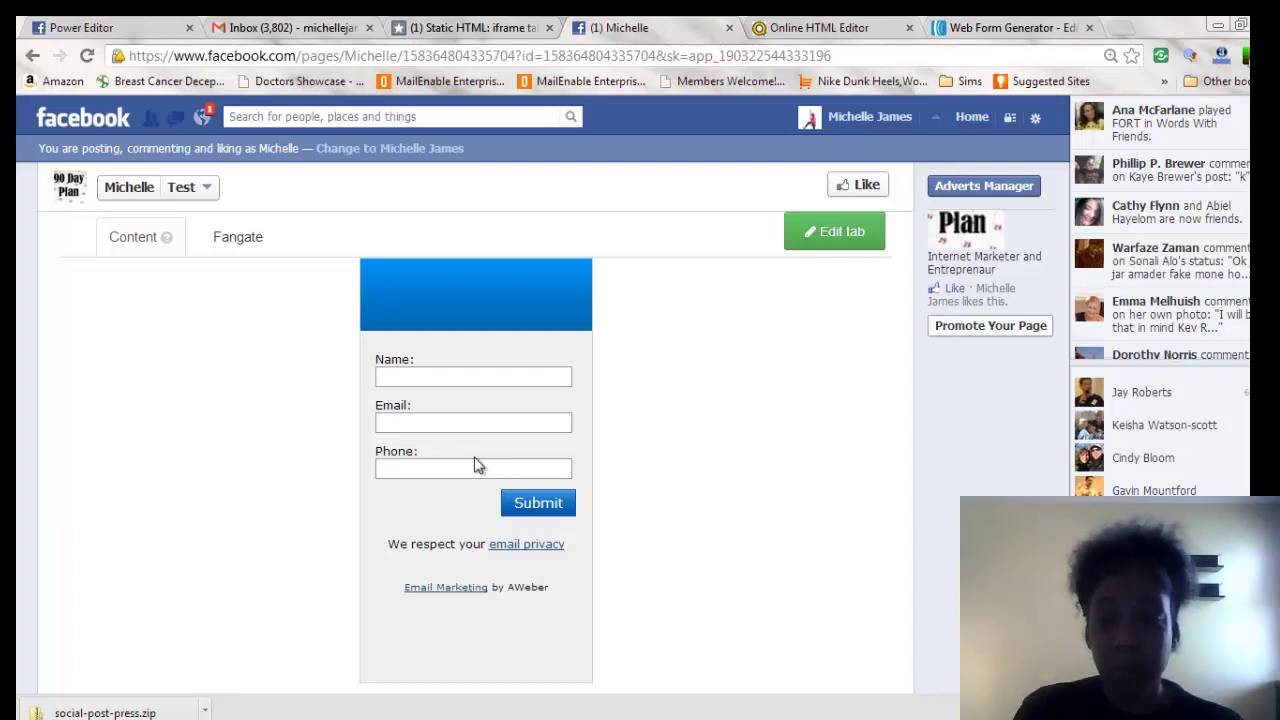
mouse_move(800, 718)
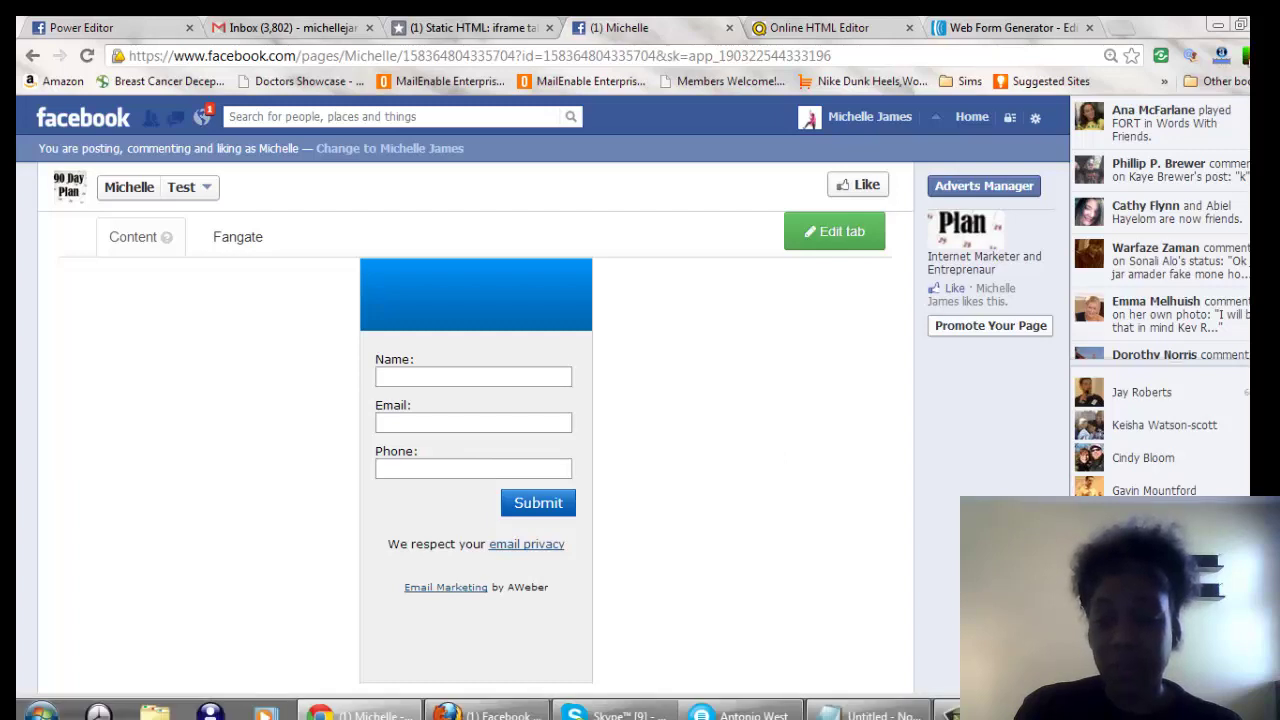